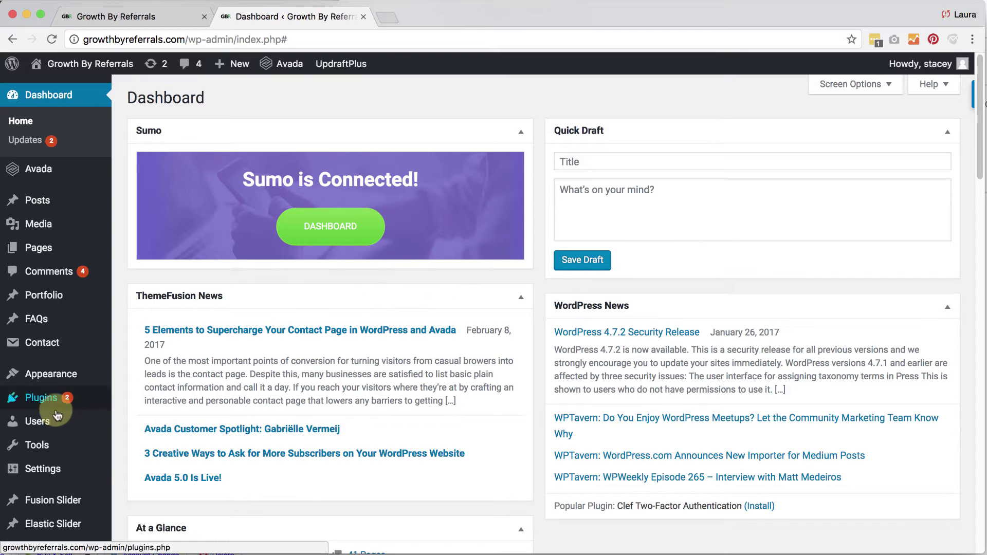
Open the UpdraftPlus Backups settings page and dismiss the floating Sumo bar, the Leadpages login notice and the UpdraftPlus Premium notice
mouse_move(45, 404)
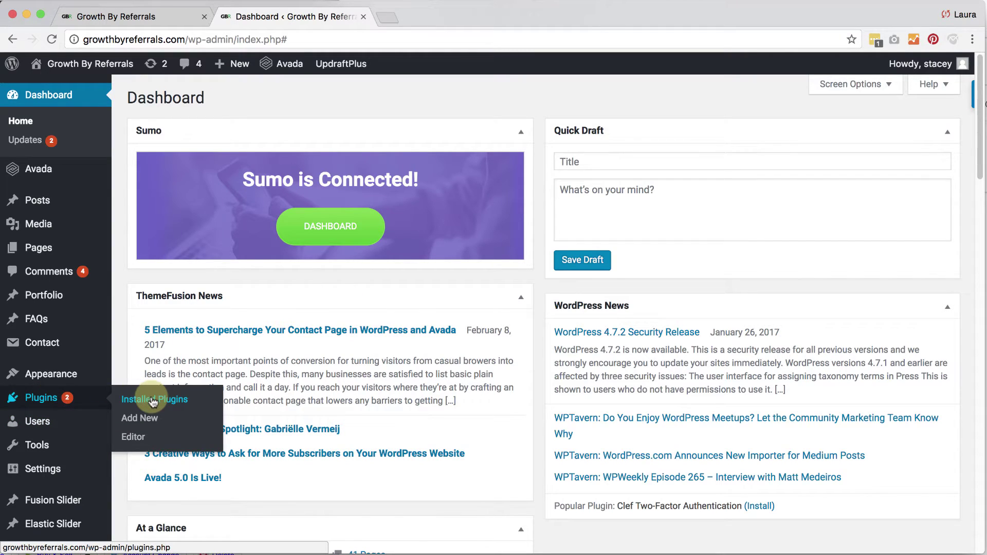
scroll(39, 409, down, 3)
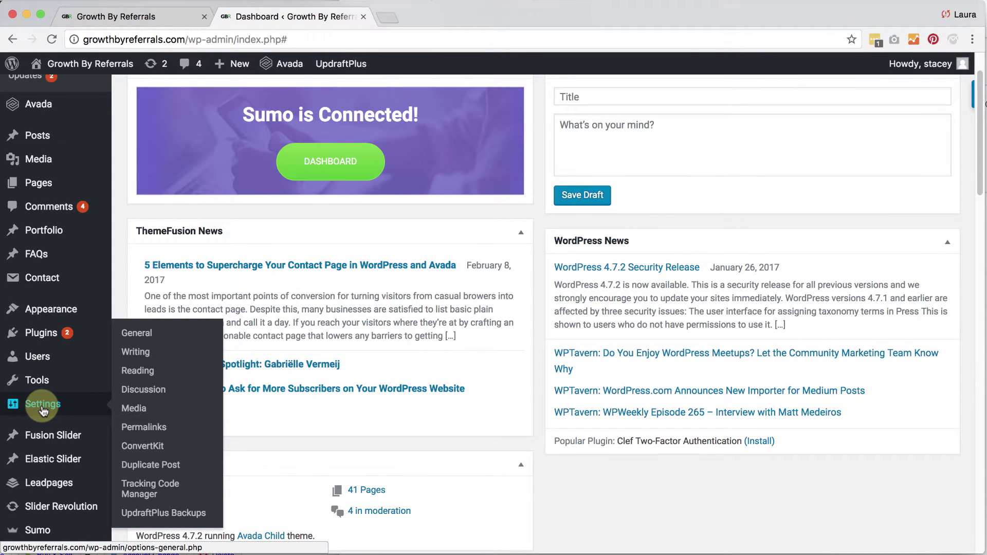
click(153, 513)
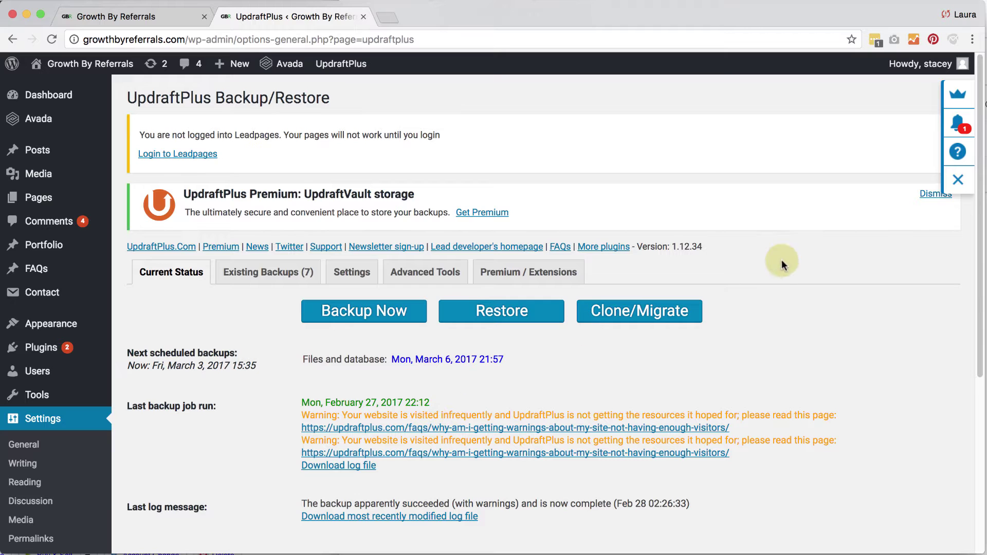
click(959, 183)
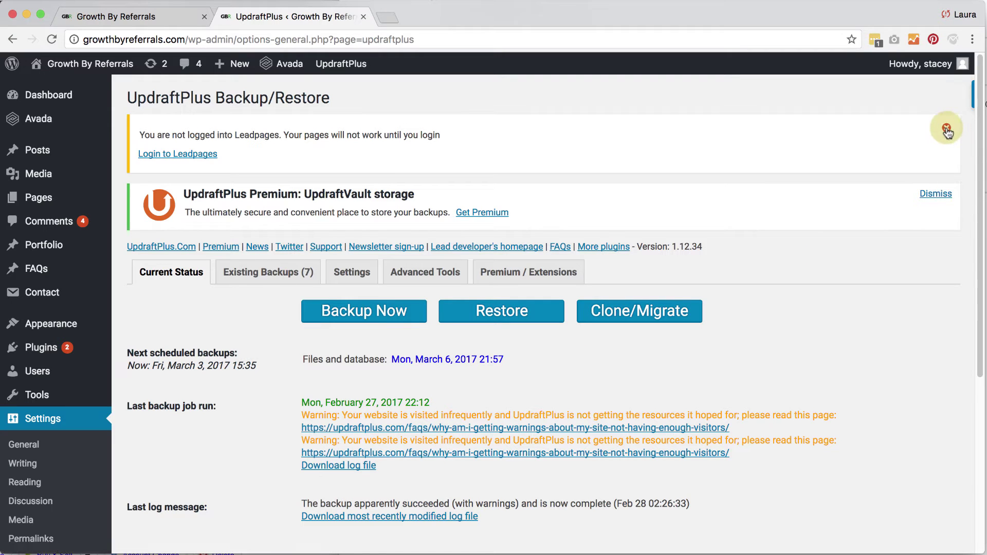
click(950, 126)
click(935, 126)
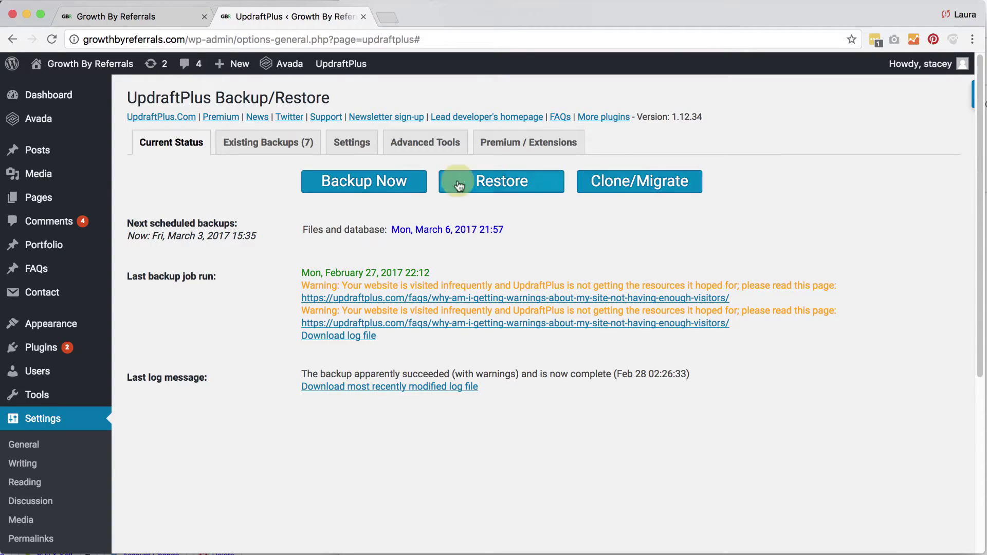
Run a one-time backup that includes the database and files but is not sent to remote storage
click(372, 186)
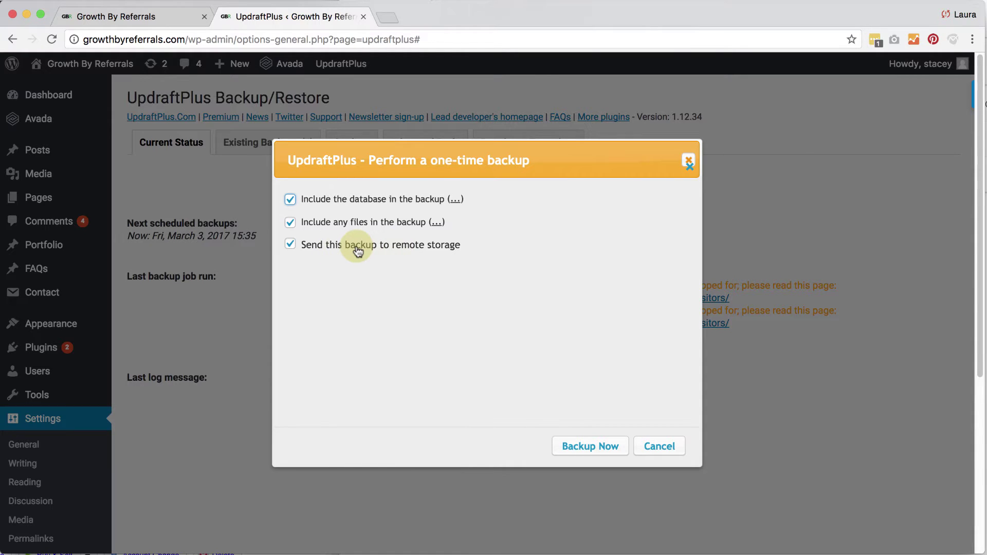
click(290, 246)
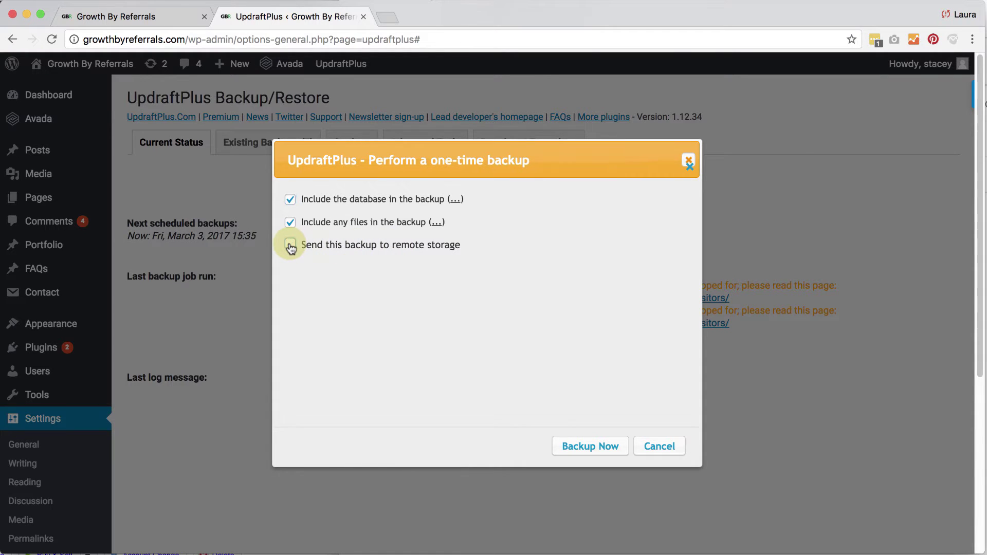
click(585, 449)
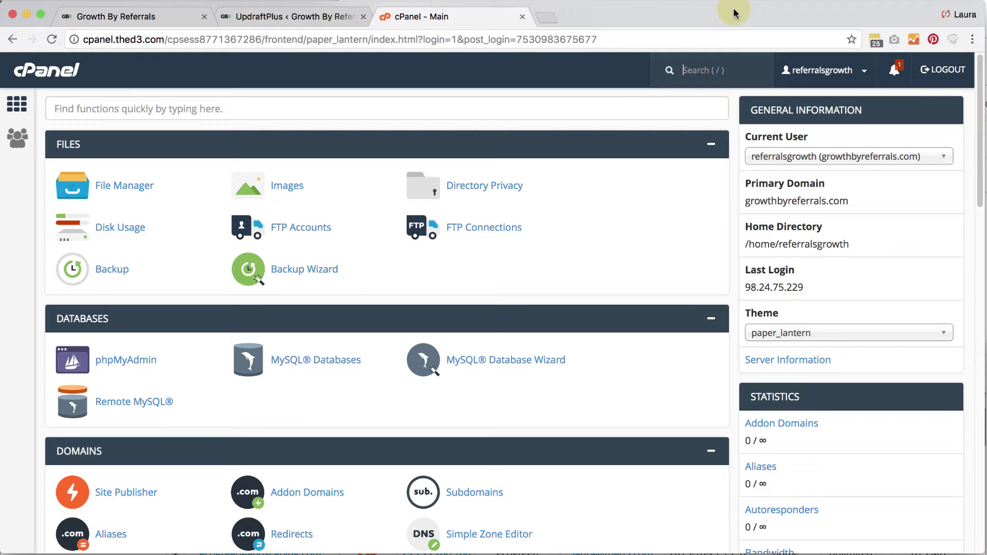
In cPanel, search the functions for "sof", open Site Software and choose the WordPress blog package
click(503, 102)
text(sof)
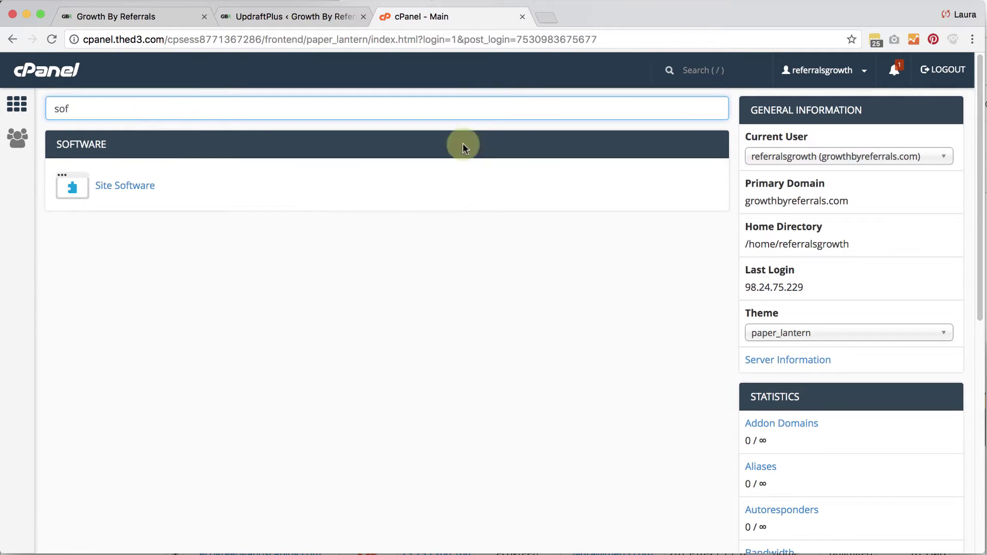
click(114, 190)
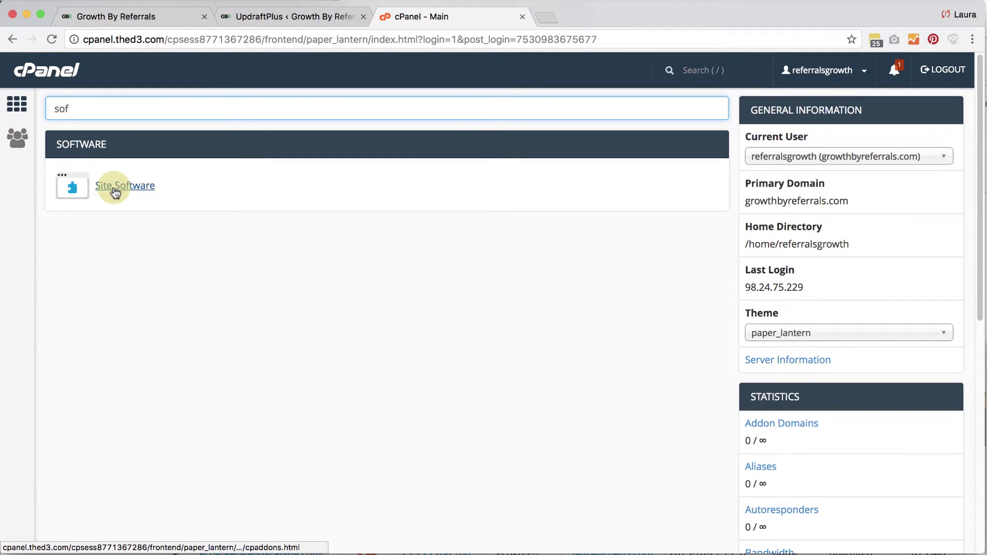
click(114, 192)
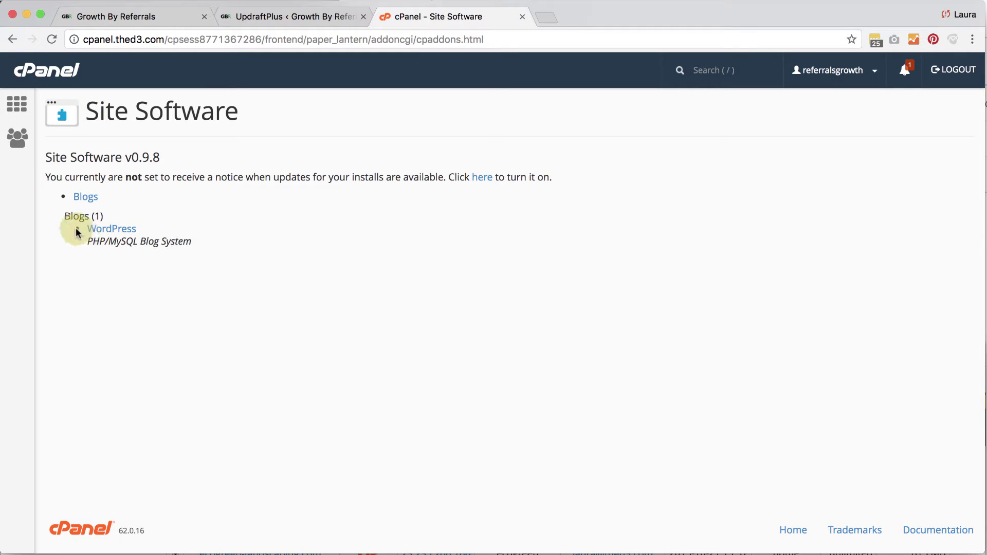
click(100, 232)
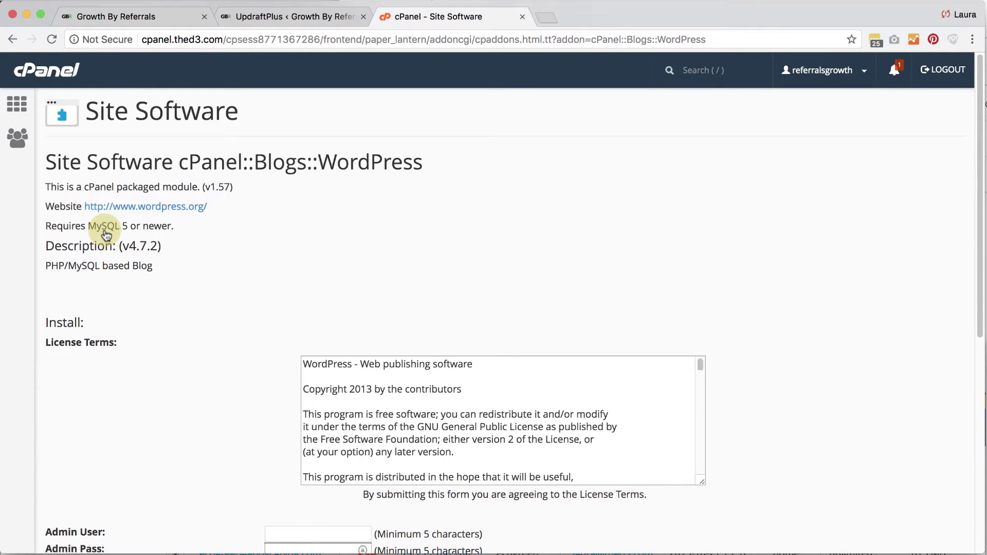
Fill in the WordPress install form with the admin user d3solutions and the admin password in both password fields
scroll(215, 380, down, 5)
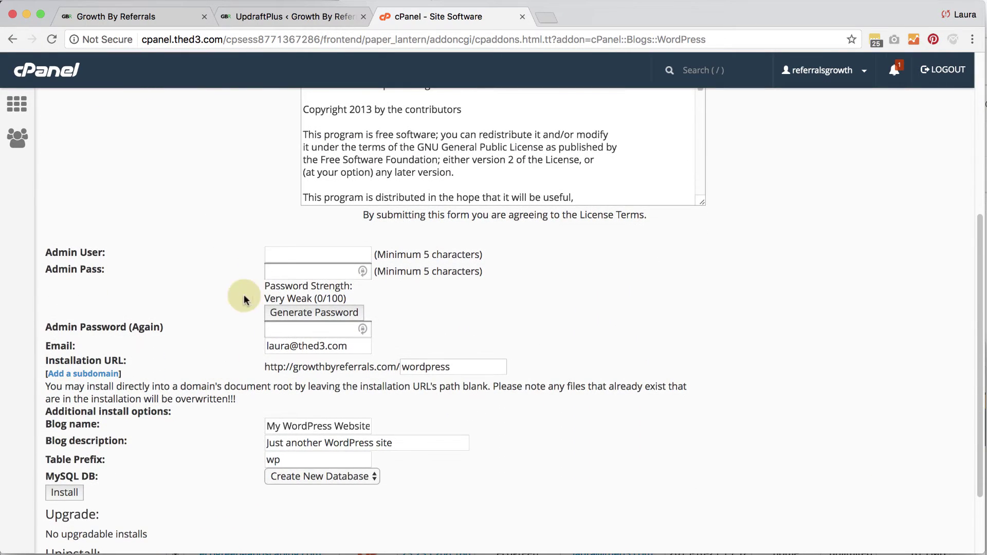
click(279, 250)
text(d3solutions)
key(Tab)
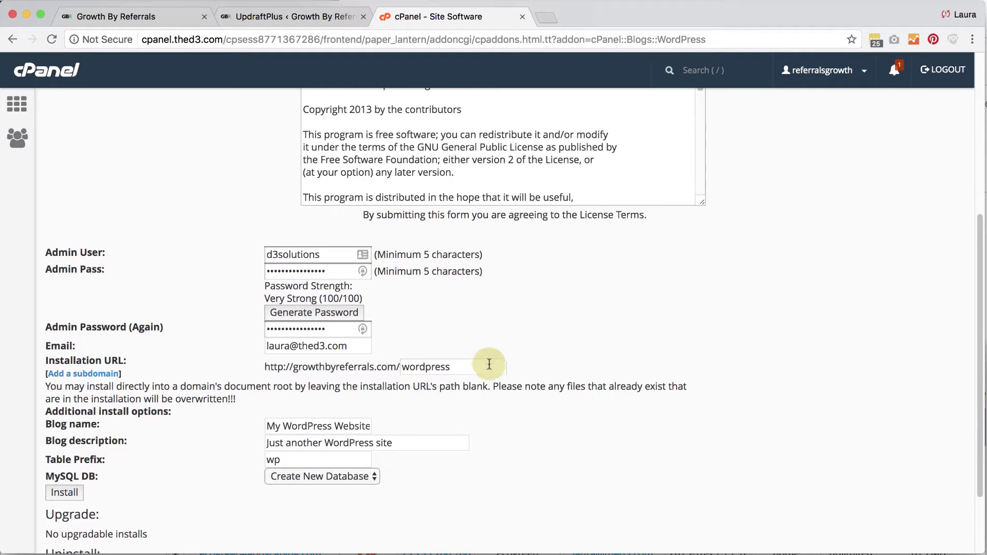
Clear the installation URL path so WordPress targets the domain root, and submit the installation
click(488, 365)
key(super+a)
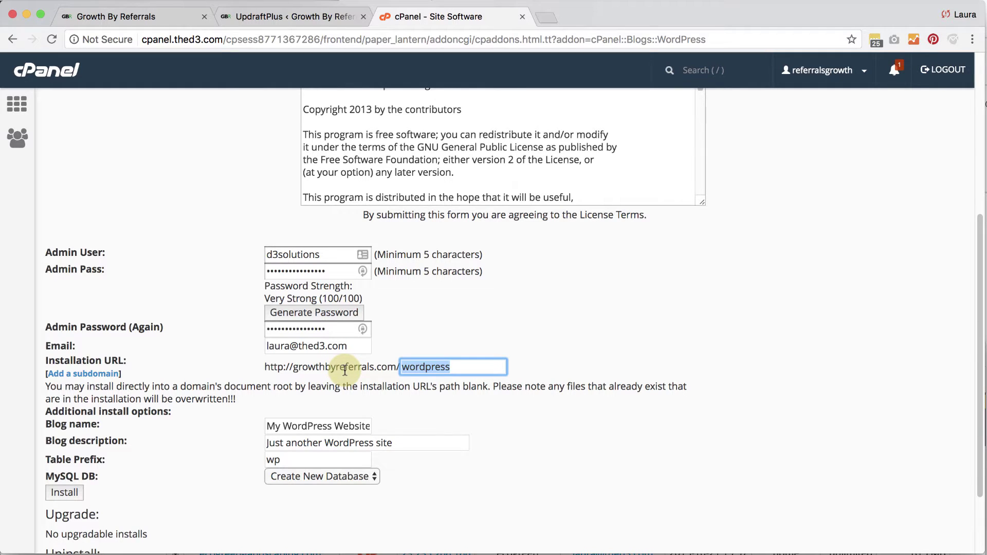
key(BackSpace)
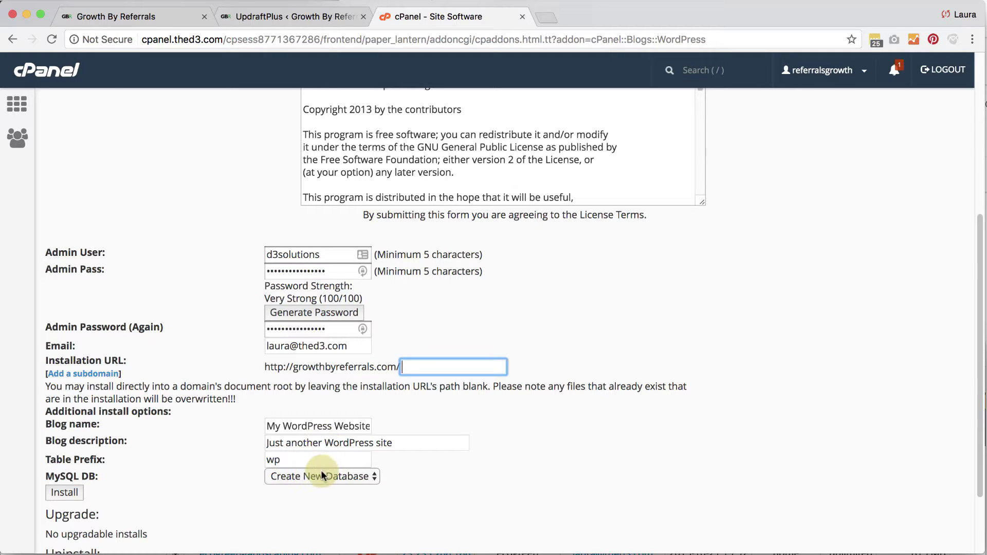
click(63, 494)
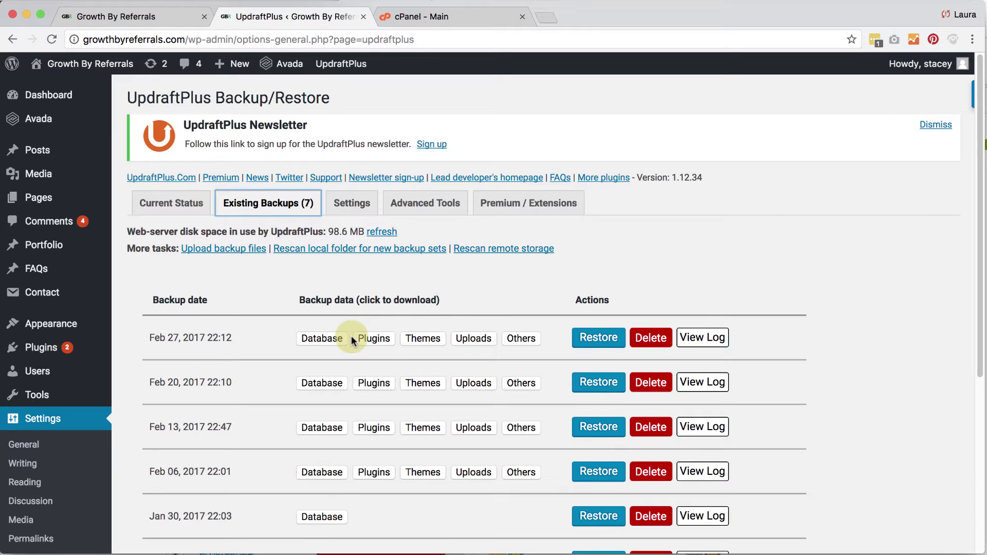
In UpdraftPlus, fetch the database, plugins, themes, uploads and others archives of the Feb 27, 2017 22:12 backup, dismissing the alerts
click(276, 338)
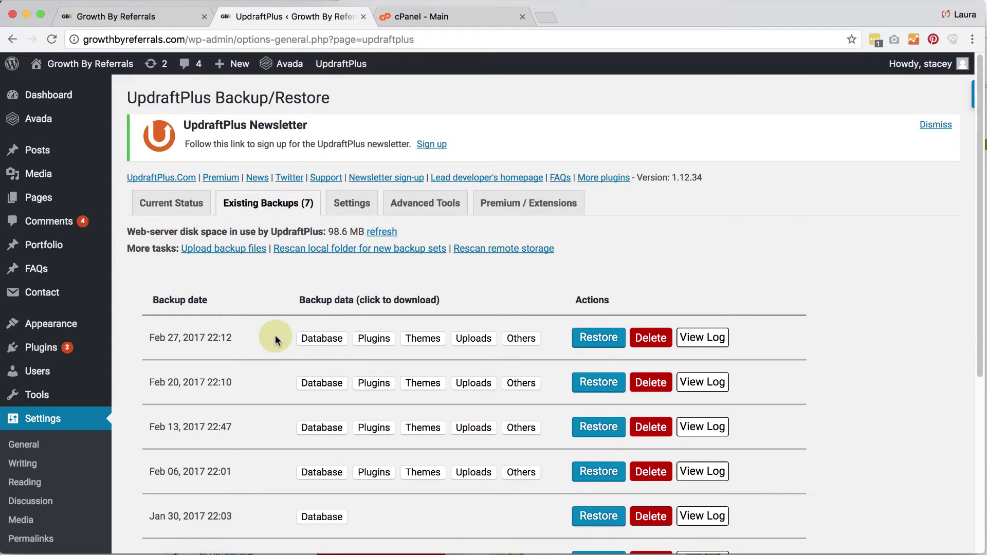
click(318, 338)
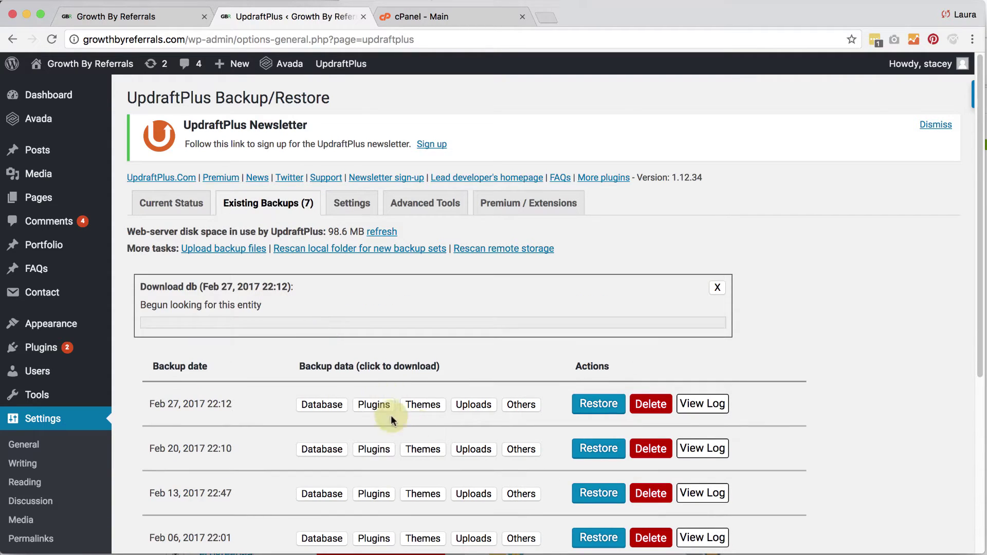
click(378, 405)
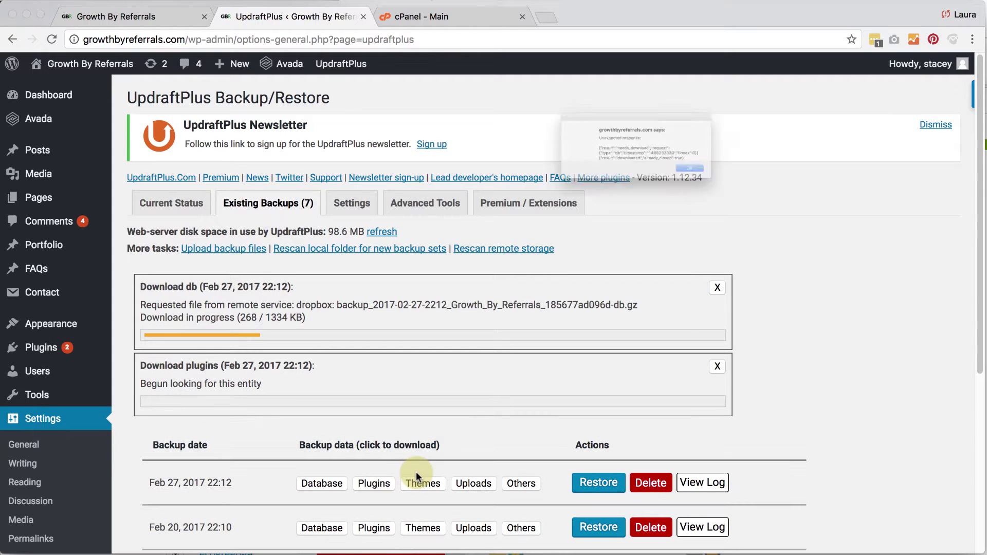
click(739, 186)
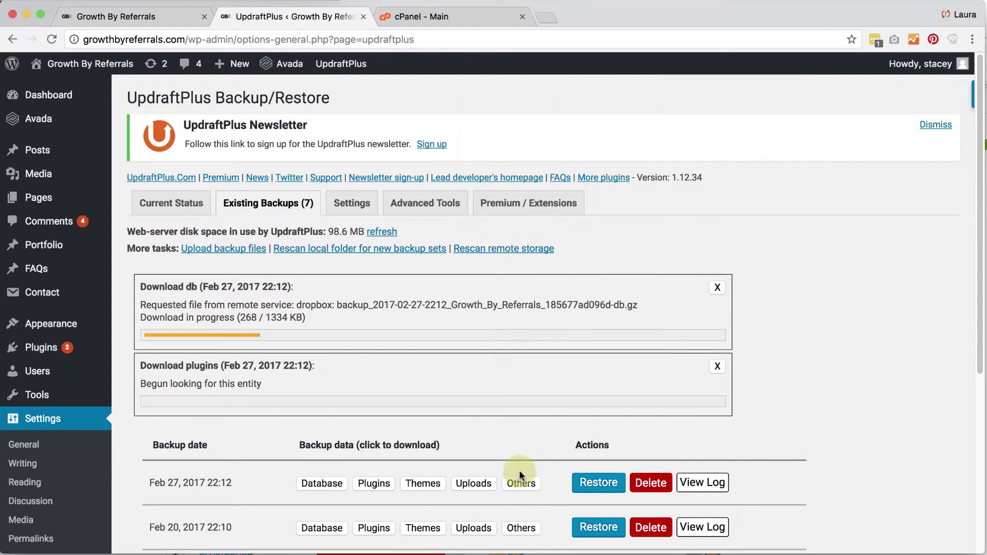
click(430, 486)
scroll(428, 481, down, 3)
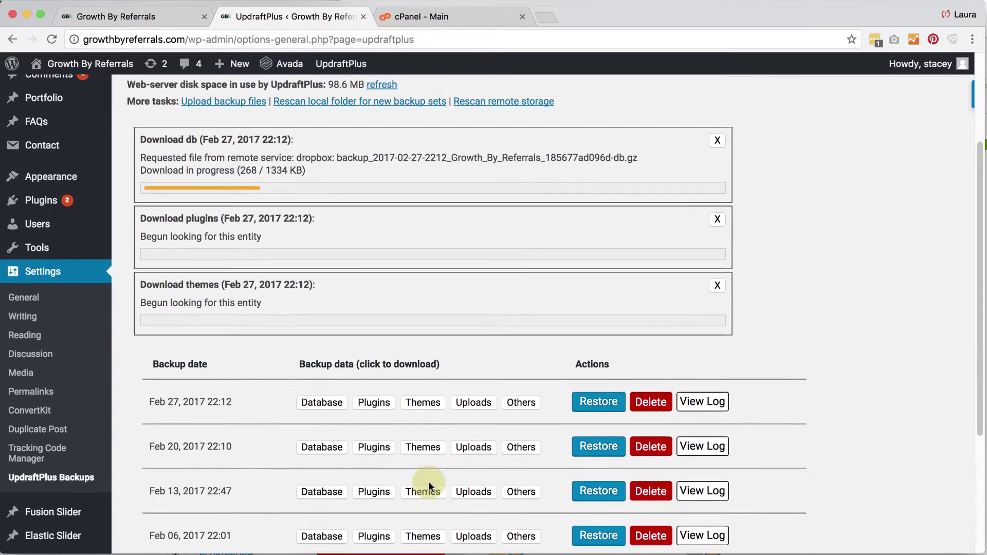
click(470, 388)
scroll(470, 385, down, 2)
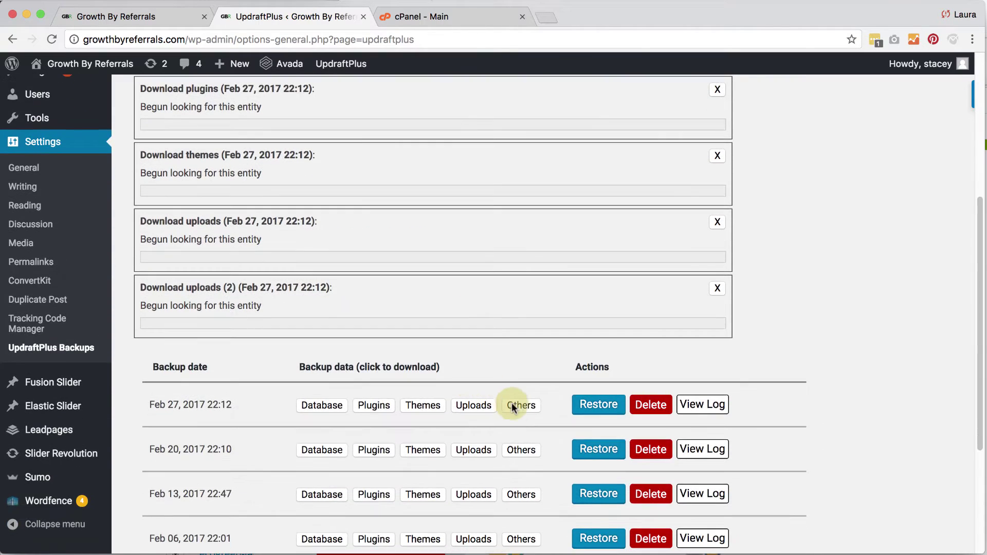
click(520, 405)
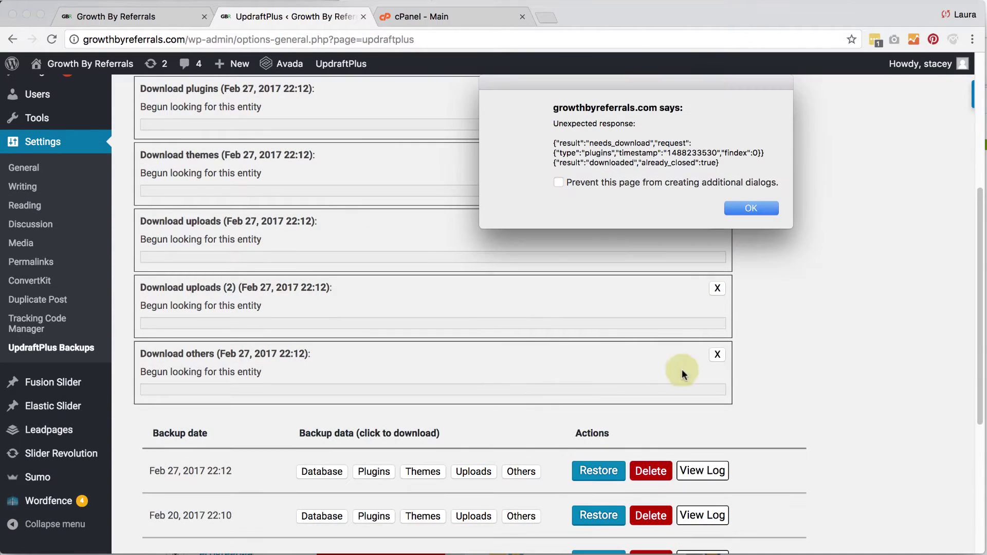
click(751, 208)
scroll(833, 267, up, 2)
scroll(844, 288, up, 1)
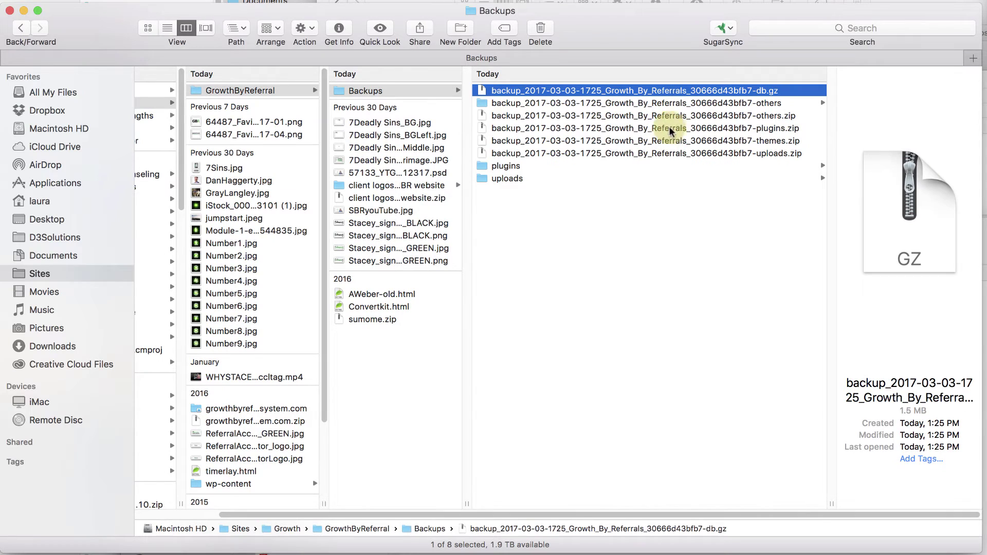
In Finder's Backups folder, inspect the extracted others folder, the others and plugins zip archives, and the extracted plugins folder
click(659, 103)
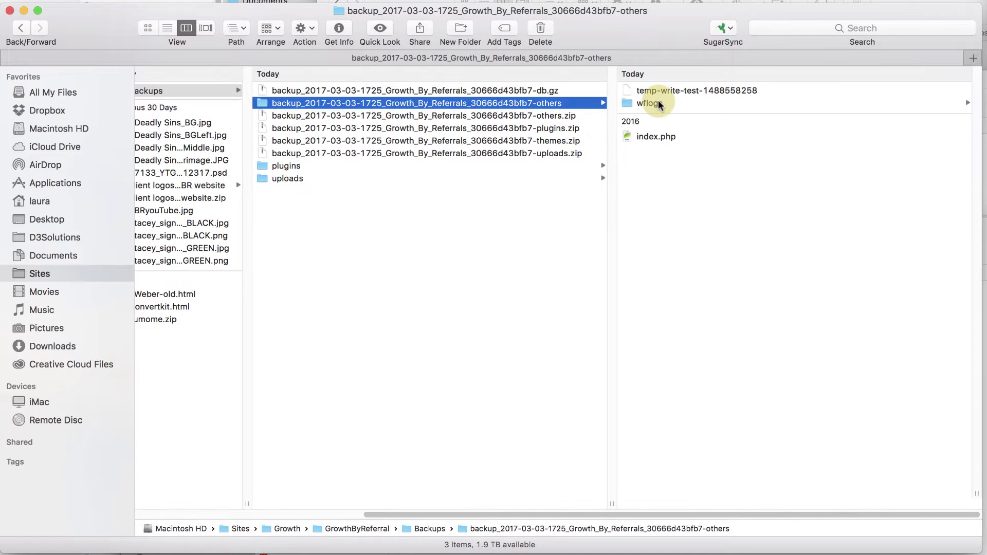
click(506, 117)
click(505, 128)
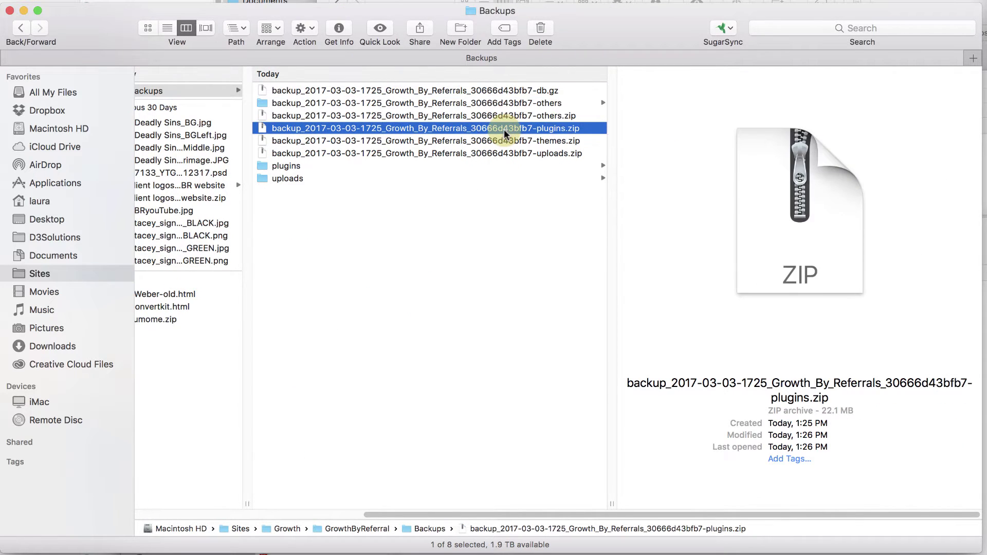
click(407, 165)
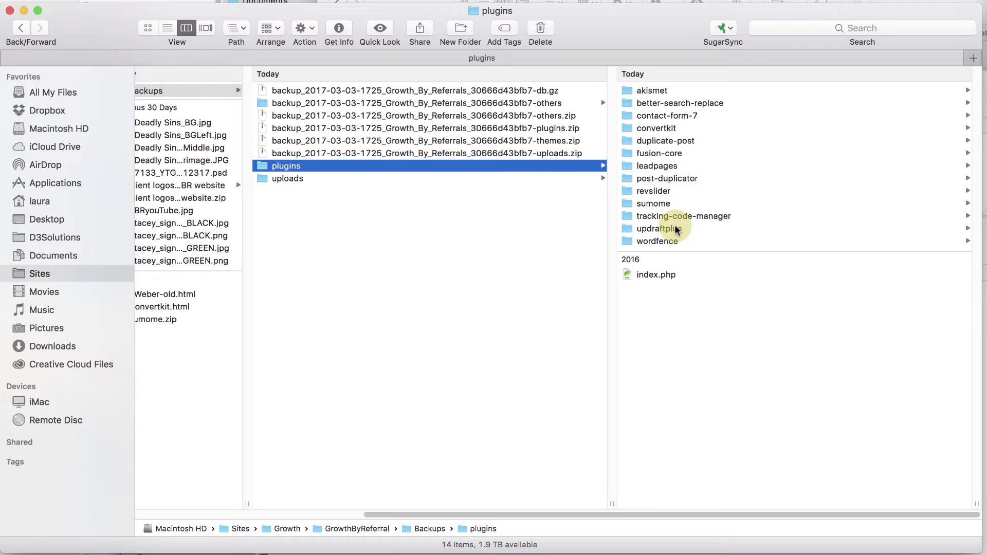
Switch back to the site's WordPress admin in the browser, open the Installed Plugins page and review the full plugin list
key(super+Tab)
key(super+Tab)
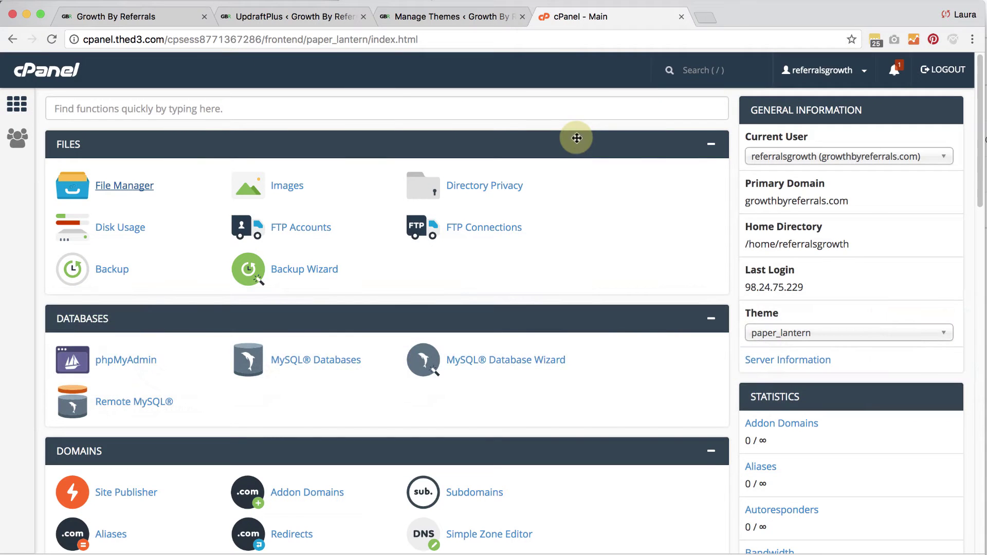
click(99, 15)
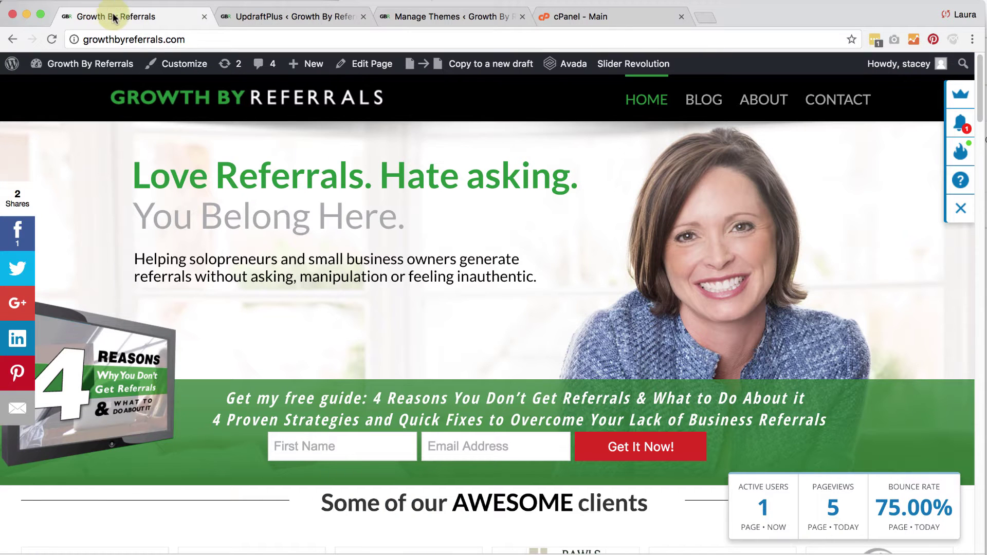
click(234, 21)
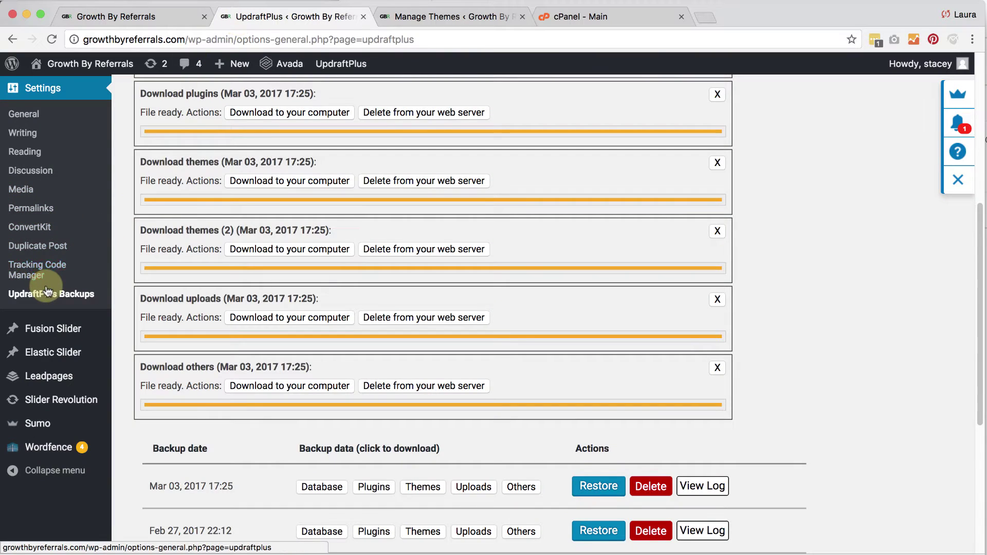
scroll(46, 282, up, 4)
mouse_move(44, 126)
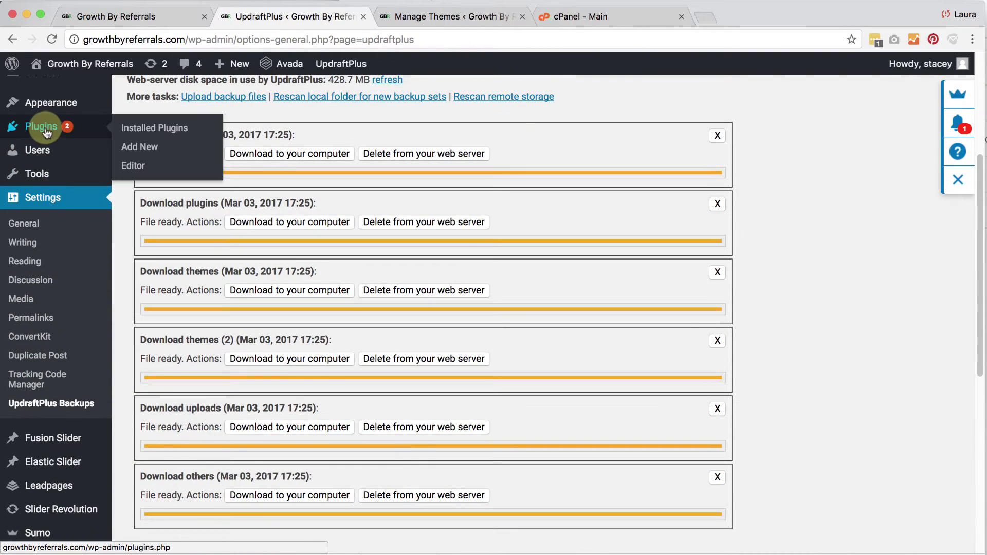
click(128, 132)
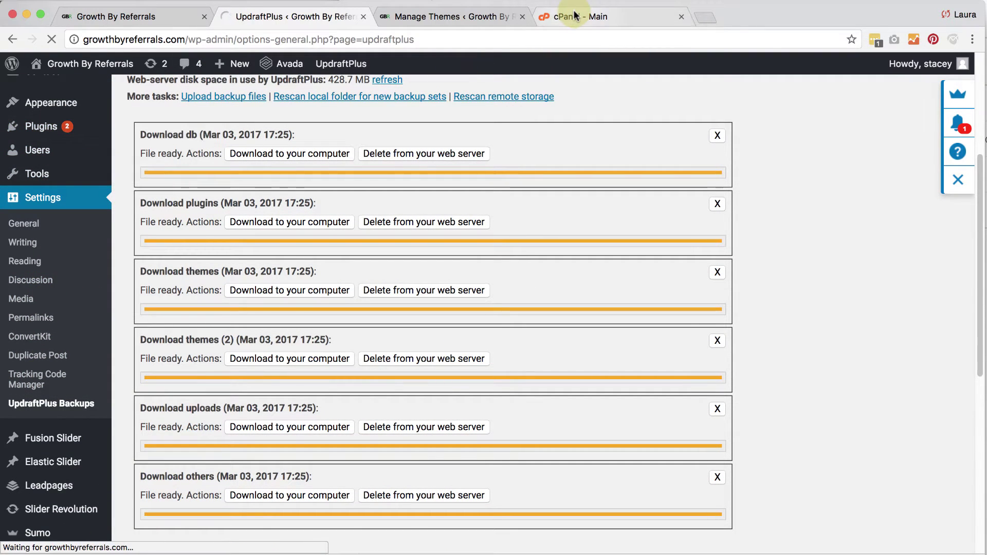
scroll(698, 275, down, 5)
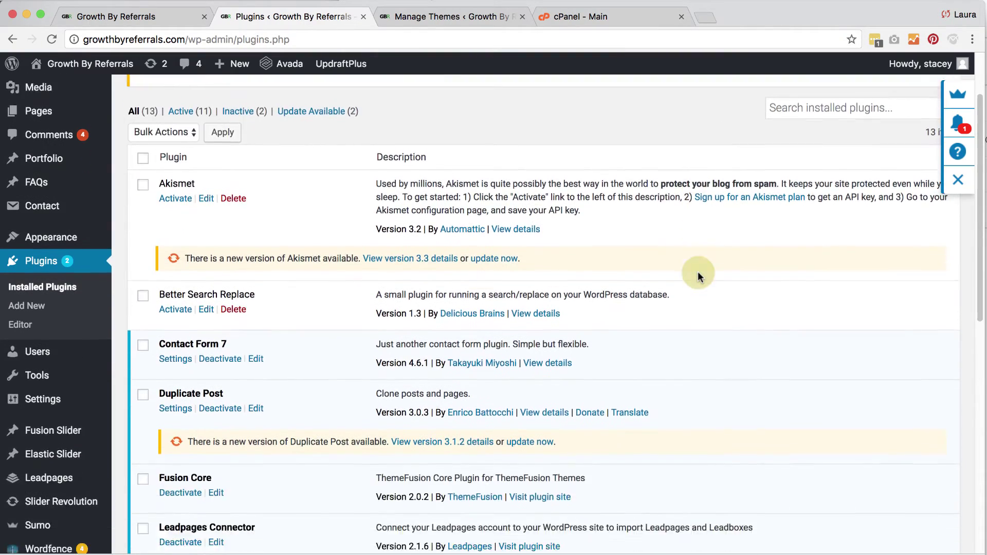
scroll(698, 272, down, 10)
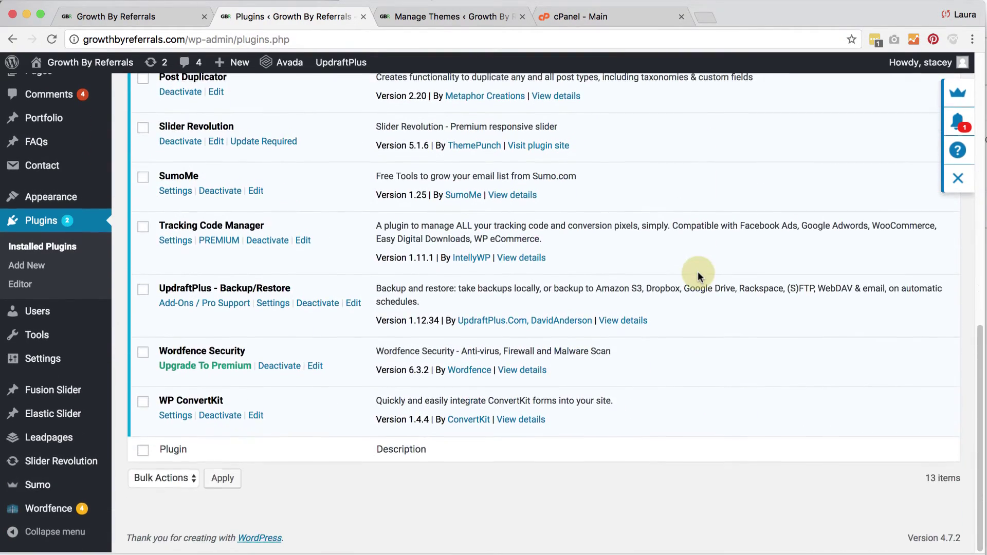
Compare the plugin folders in Finder's extracted plugins folder with the plugins listed on the site's Installed Plugins page
key(super+Tab)
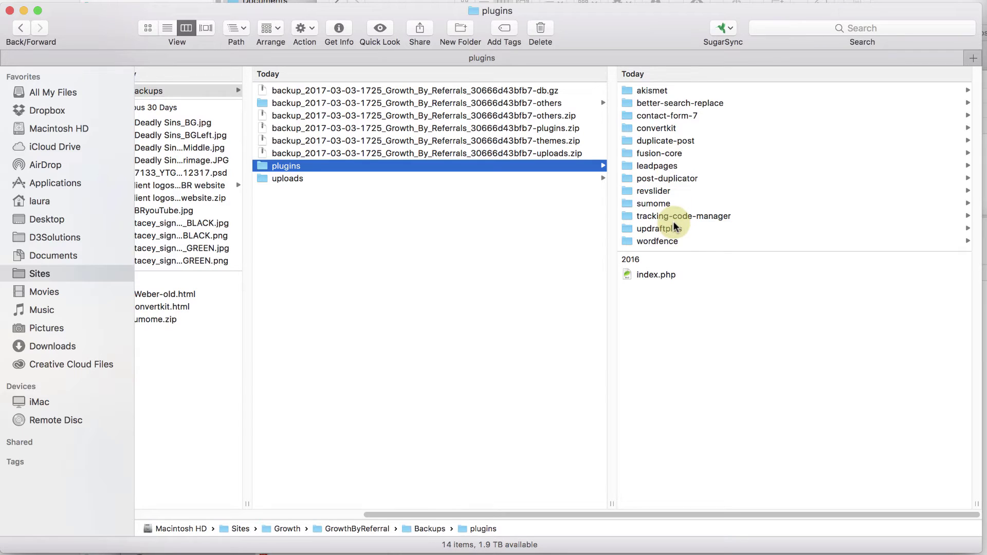
key(super+Tab)
scroll(455, 275, up, 3)
key(super+Tab)
key(super+Tab)
scroll(357, 371, up, 10)
scroll(357, 372, down, 8)
scroll(357, 371, down, 3)
key(super+Tab)
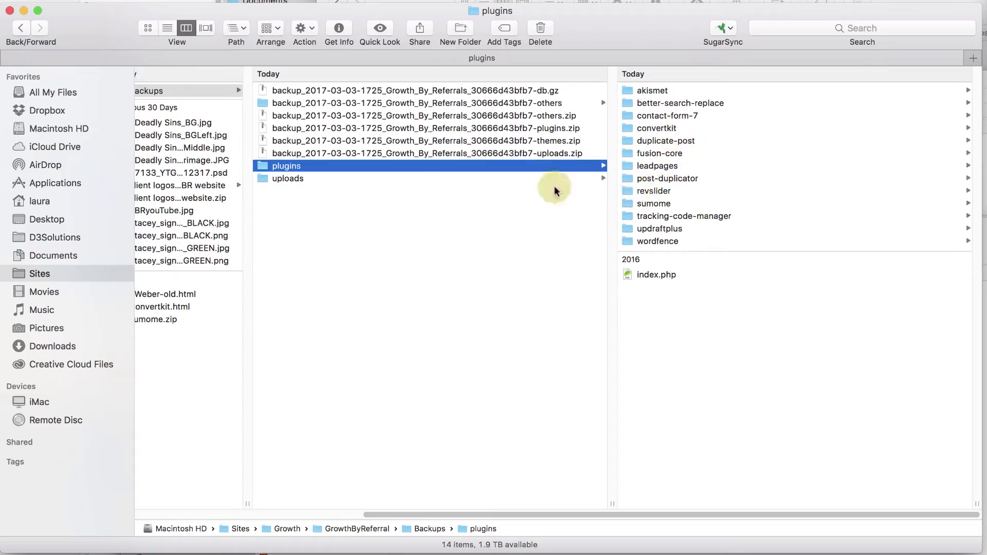
Examine the extracted uploads folder's 2016 media, looking through the month folders 03, 12 and 05
click(338, 178)
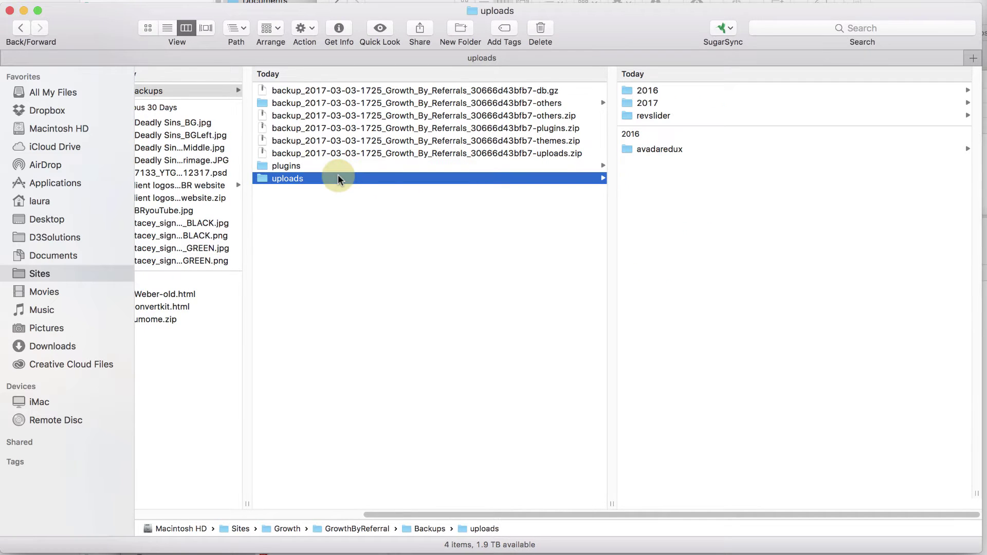
click(649, 90)
click(650, 93)
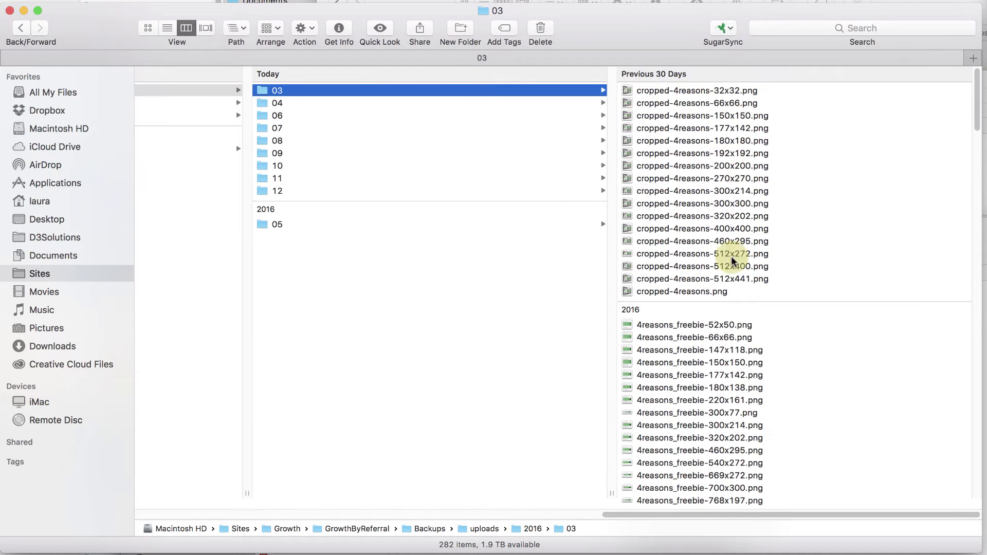
scroll(743, 442, down, 10)
scroll(744, 442, down, 3)
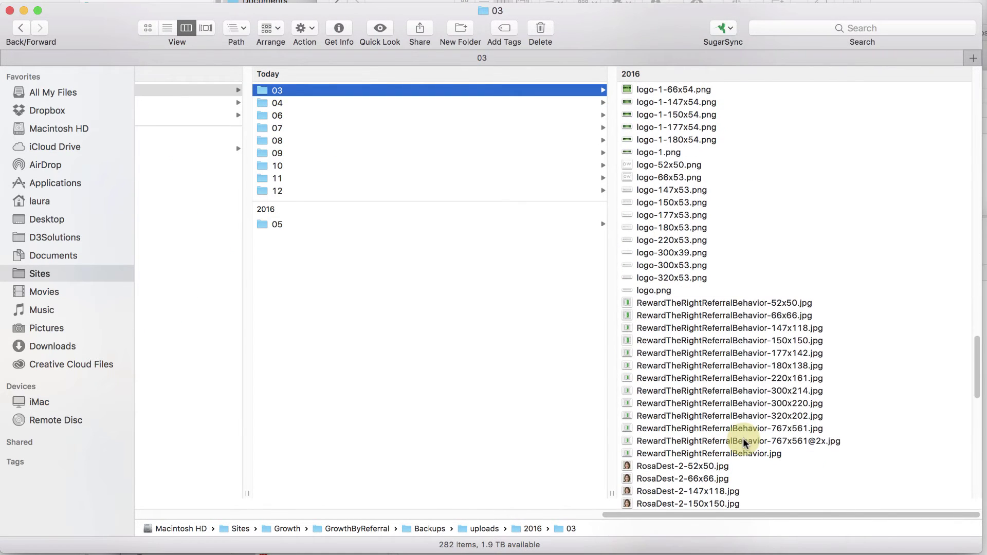
click(320, 191)
scroll(714, 216, down, 10)
scroll(716, 214, up, 10)
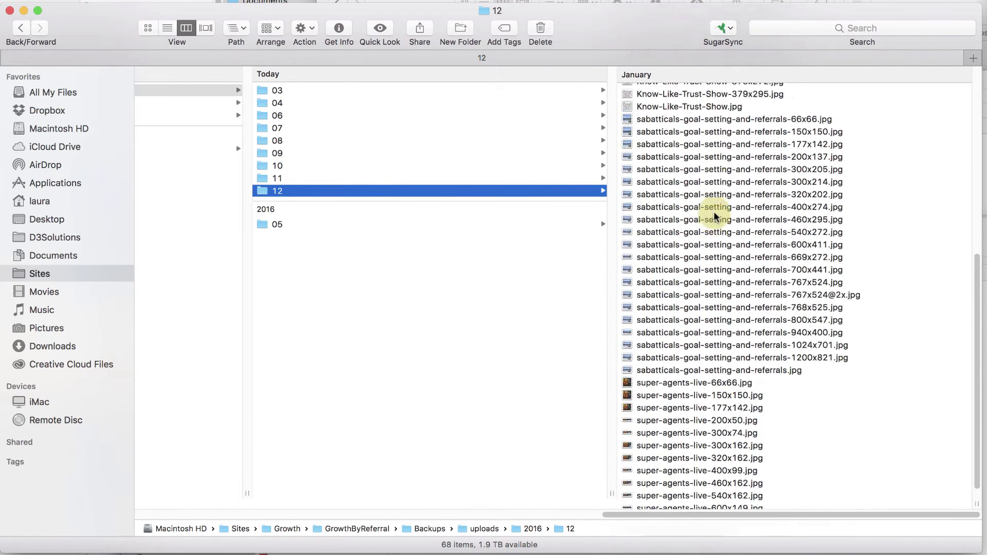
click(303, 223)
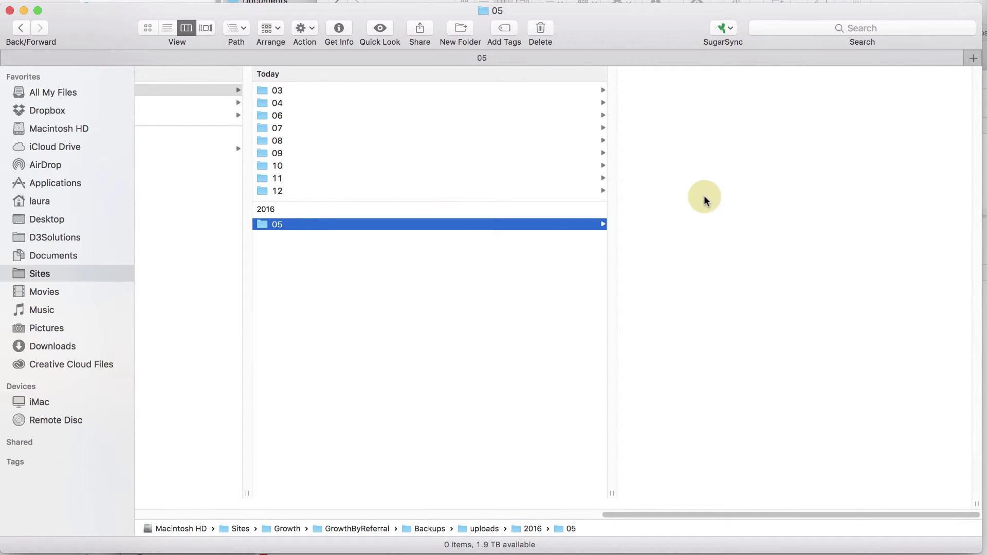
scroll(403, 170, left, 5)
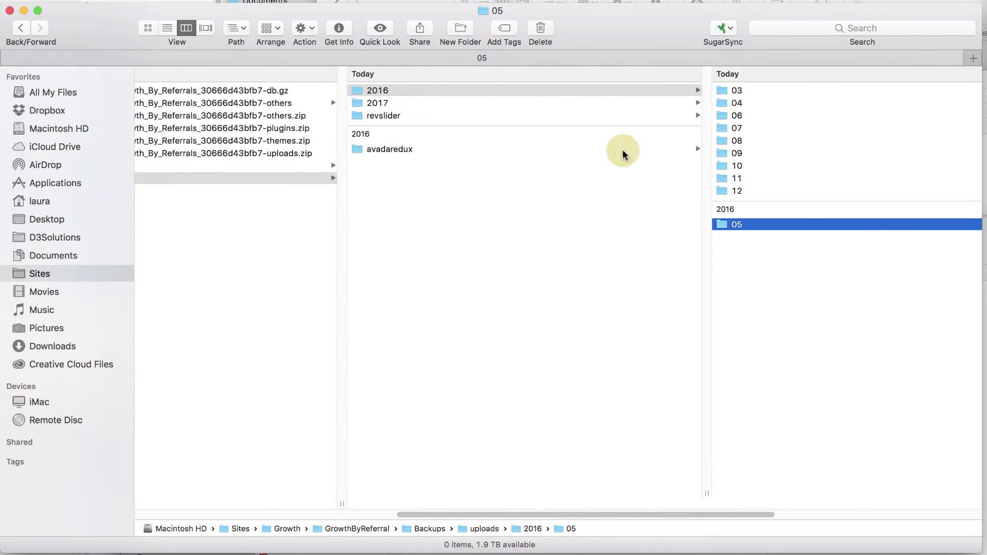
Examine the media files in the 01 folder of the 2017 uploads, and return to the Backups folder's file list
click(380, 102)
click(666, 93)
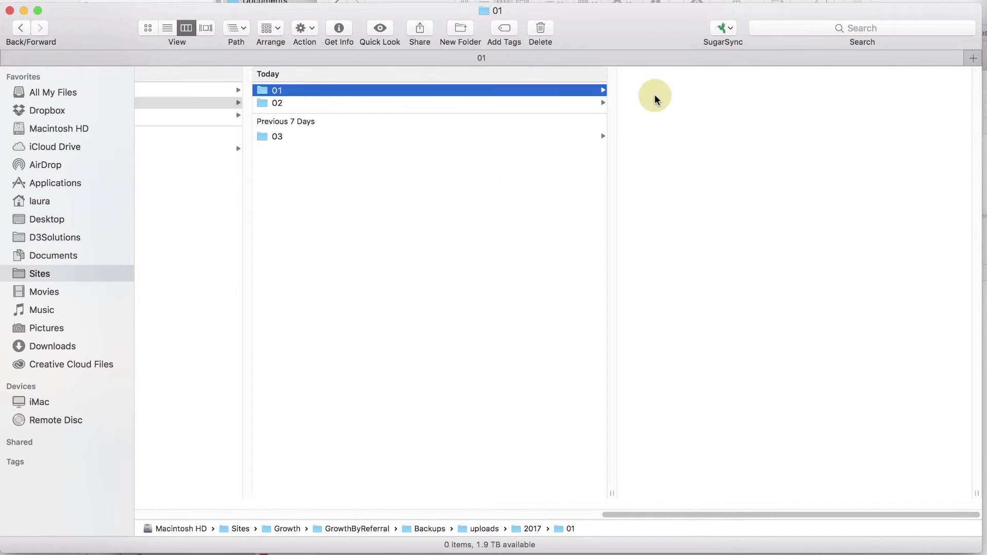
scroll(727, 128, down, 10)
scroll(727, 128, up, 10)
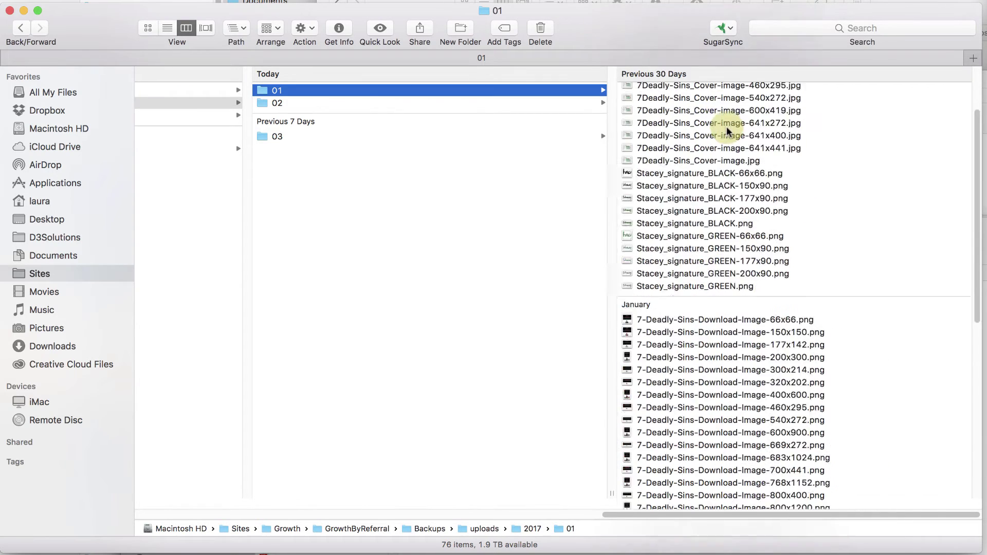
scroll(445, 165, left, 10)
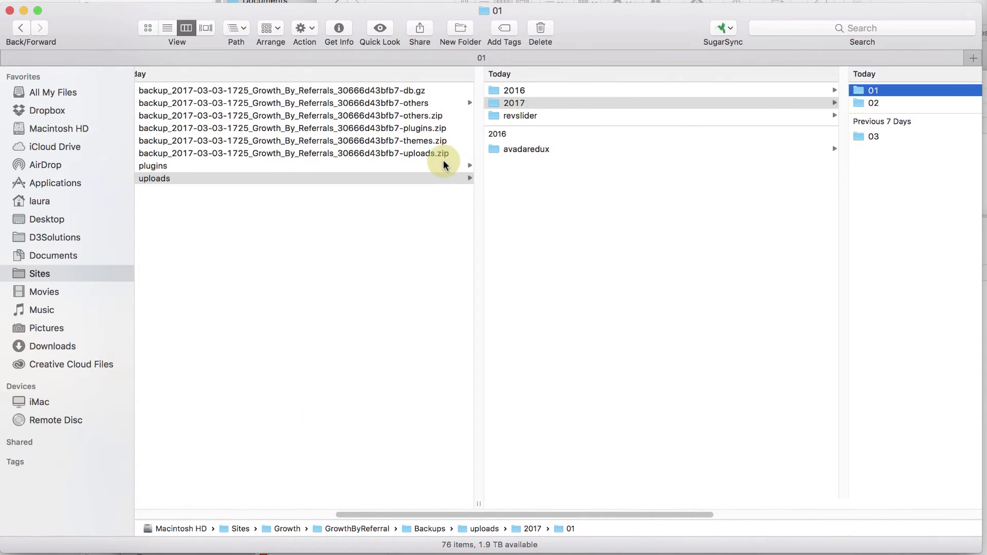
scroll(441, 160, left, 3)
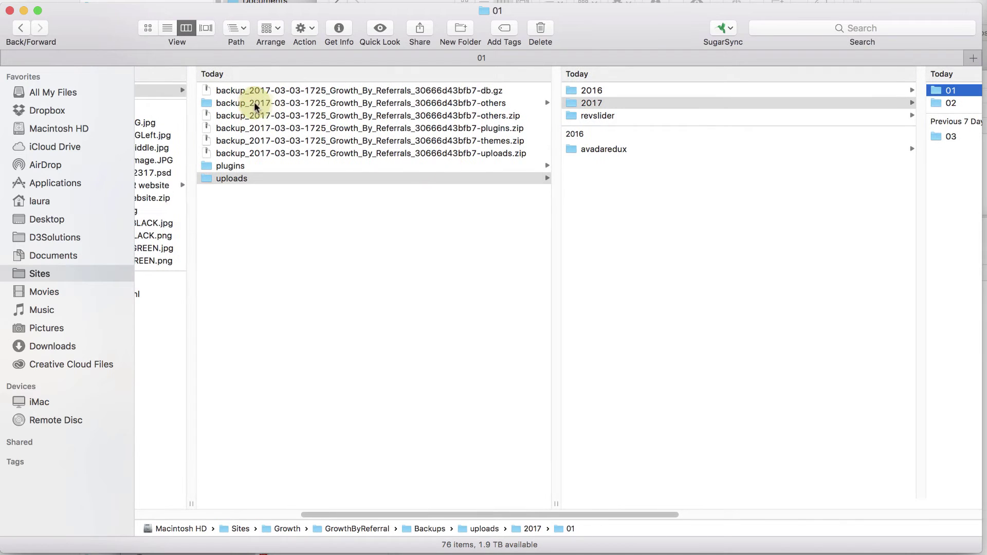
Inspect the wflogs folder inside the extracted others backup, and check the details of the db.gz database archive
click(302, 106)
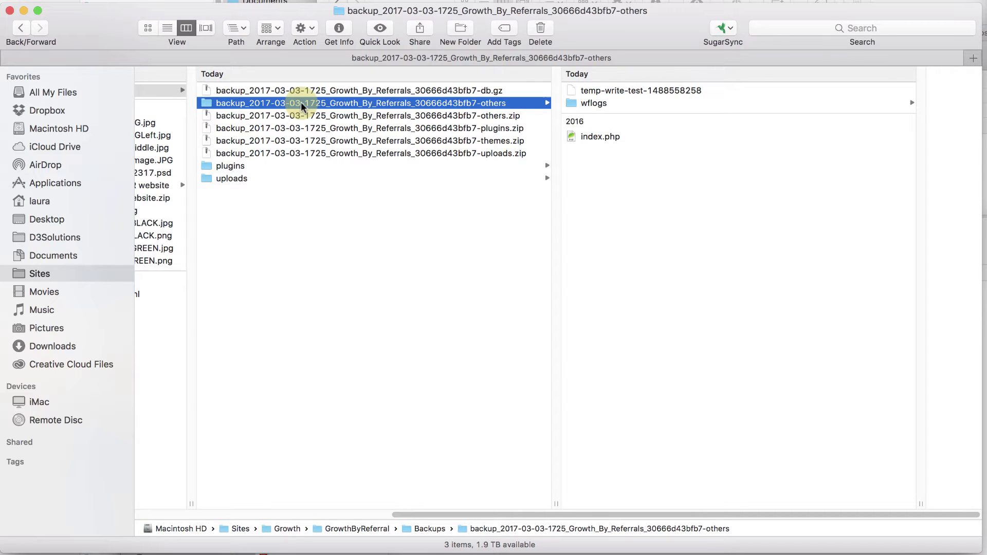
click(603, 103)
click(368, 88)
click(337, 97)
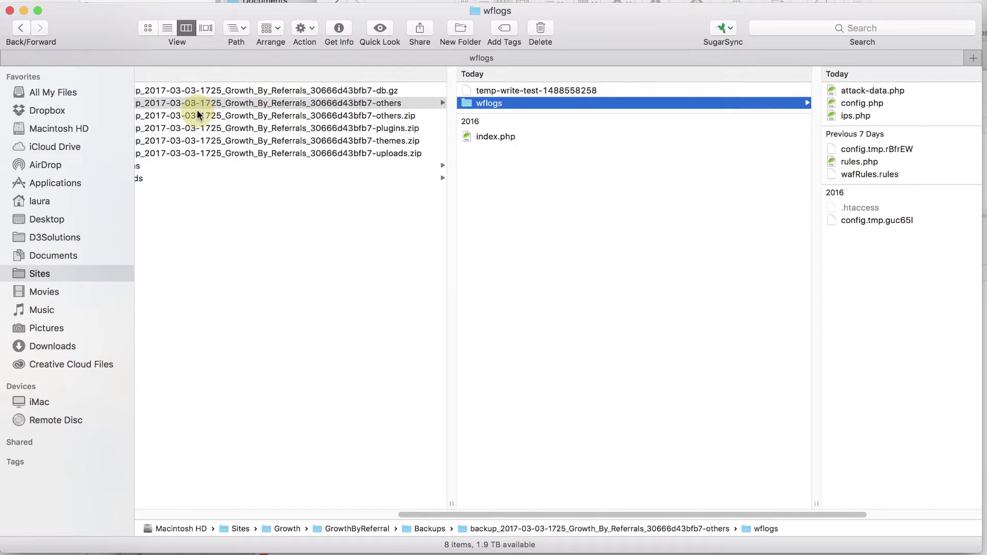
scroll(284, 136, left, 2)
scroll(285, 136, left, 2)
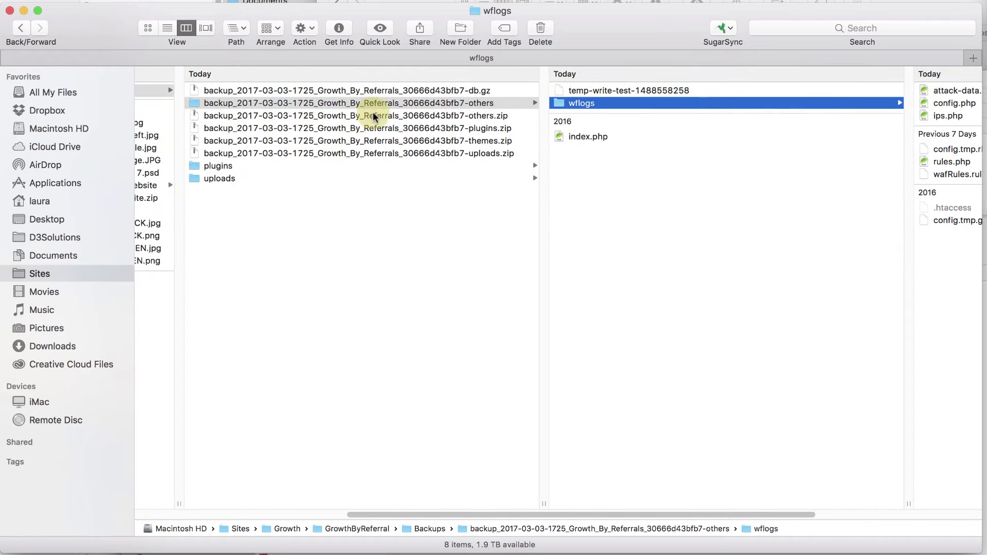
click(399, 92)
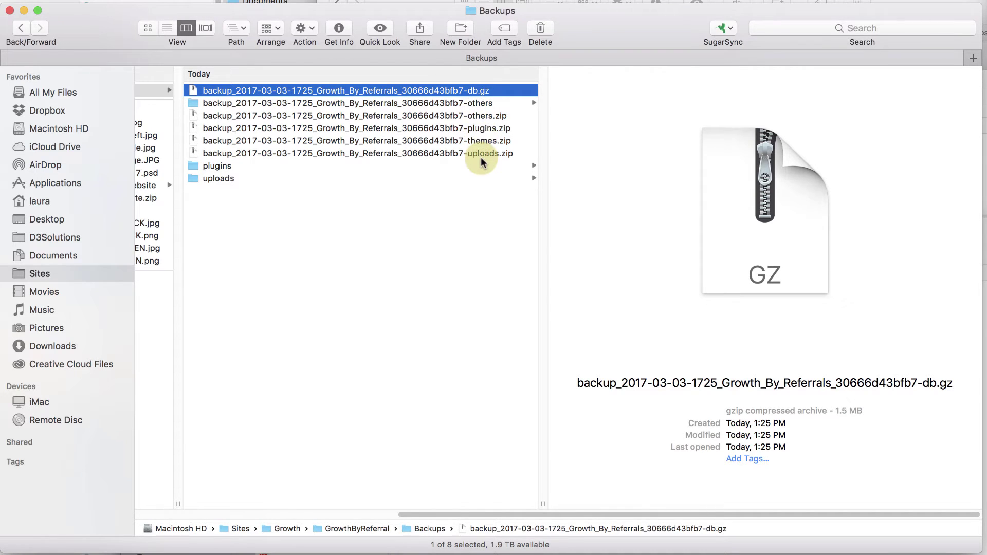
Switch to cPanel in the browser, search its functions for "file", and open public_html/wp-content in File Manager
key(super+Tab)
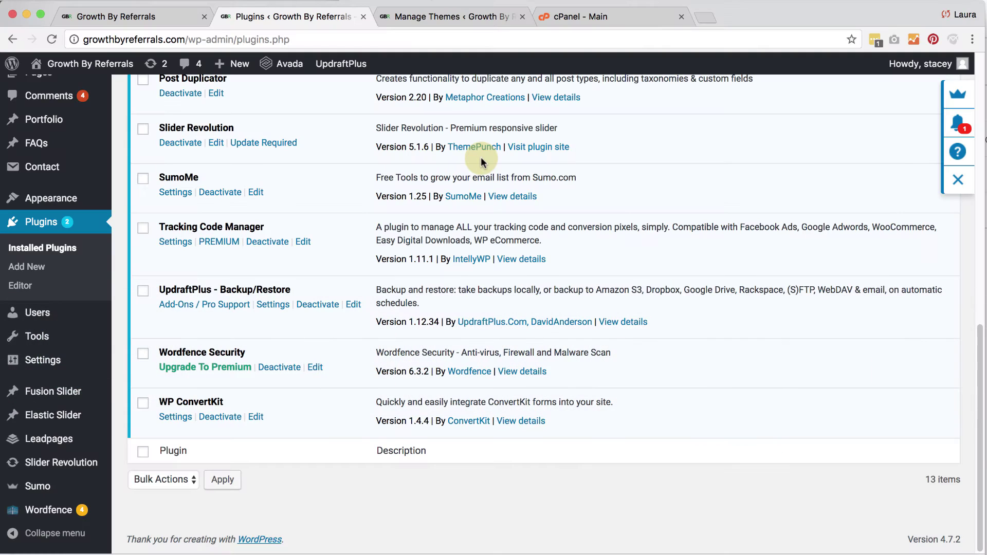
click(578, 19)
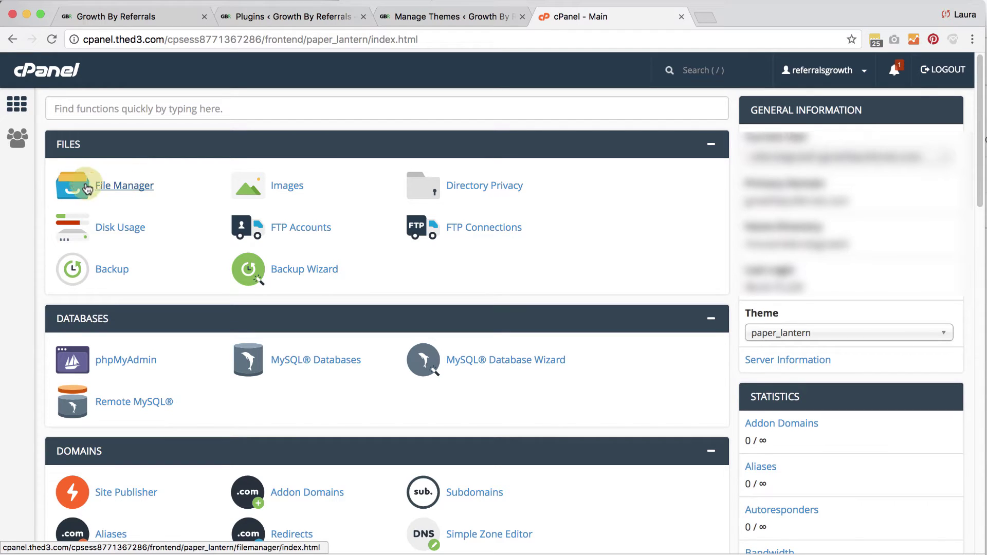
click(126, 98)
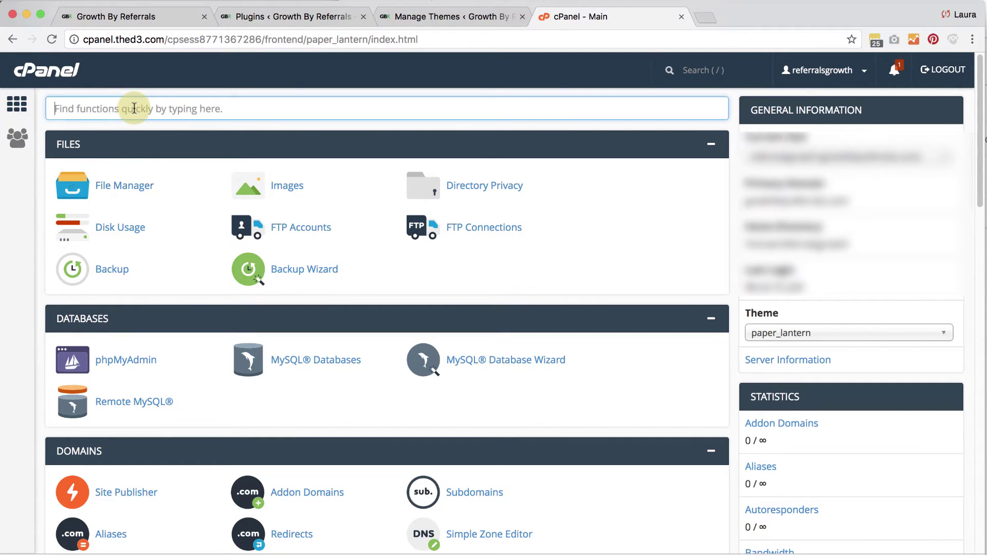
text(file)
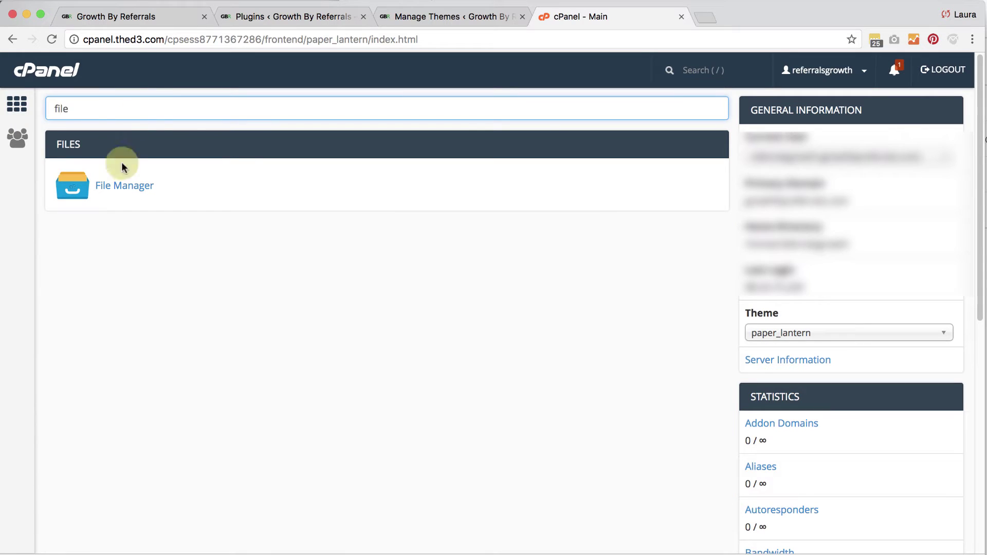
click(119, 187)
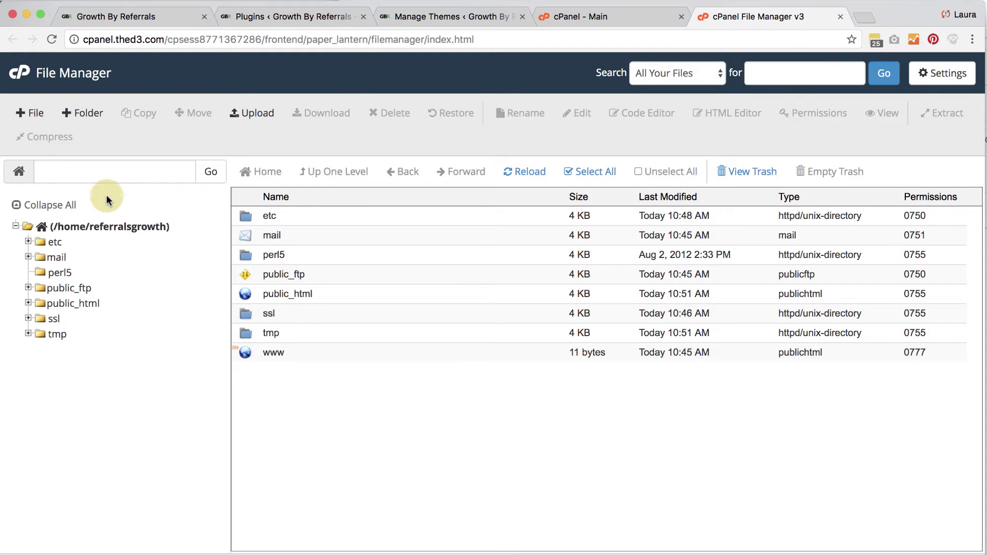
click(62, 304)
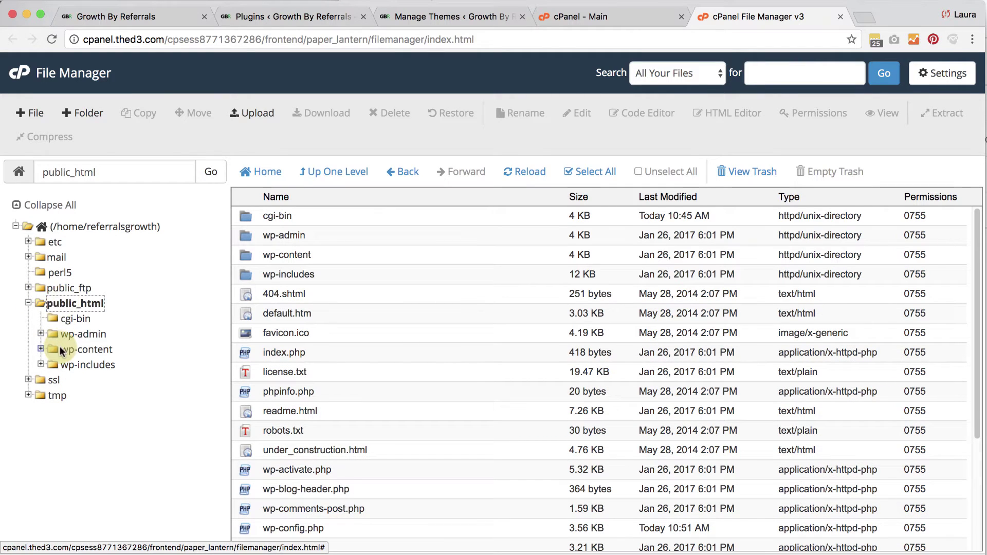
click(78, 351)
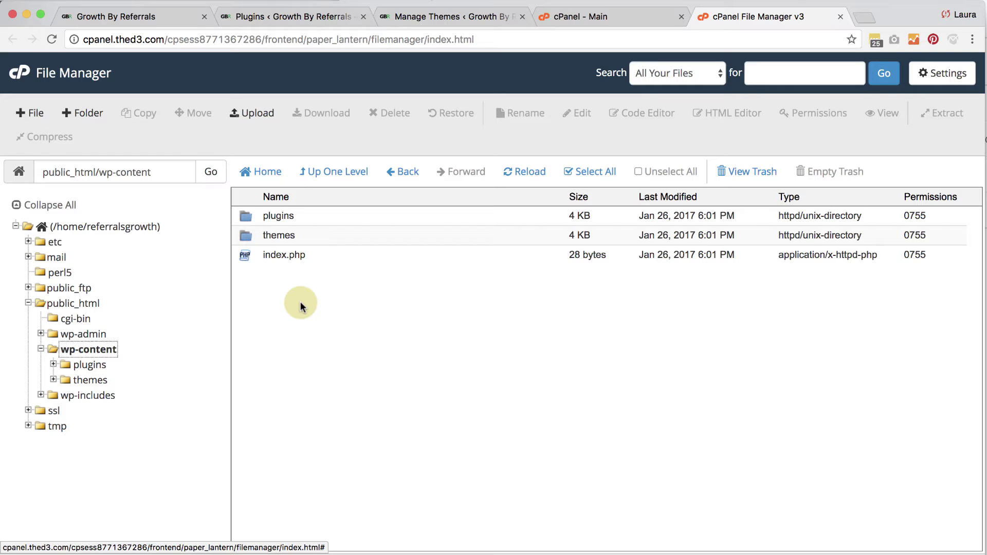
Move the default plugins and themes folders in wp-content to the trash
click(303, 237)
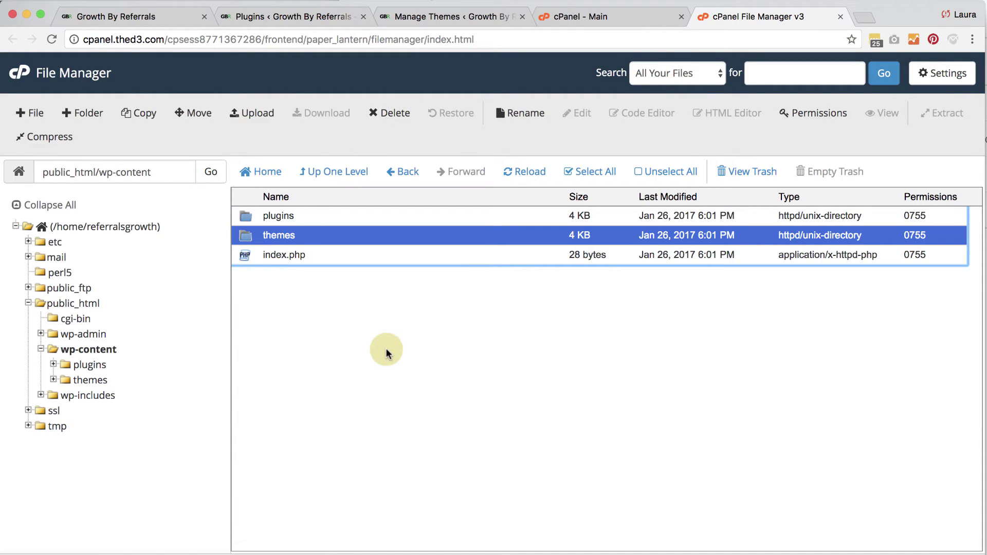
click(322, 215)
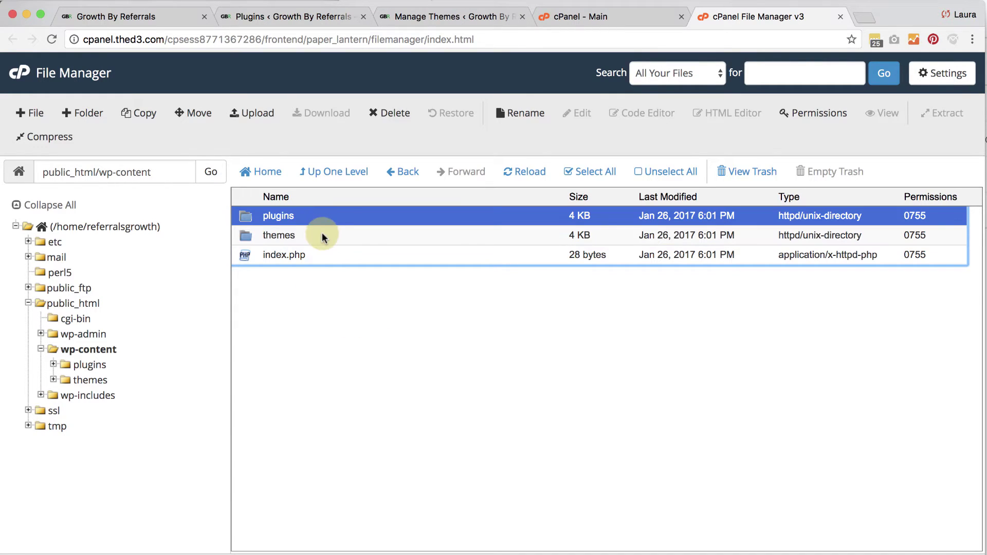
shift+click(322, 235)
click(381, 114)
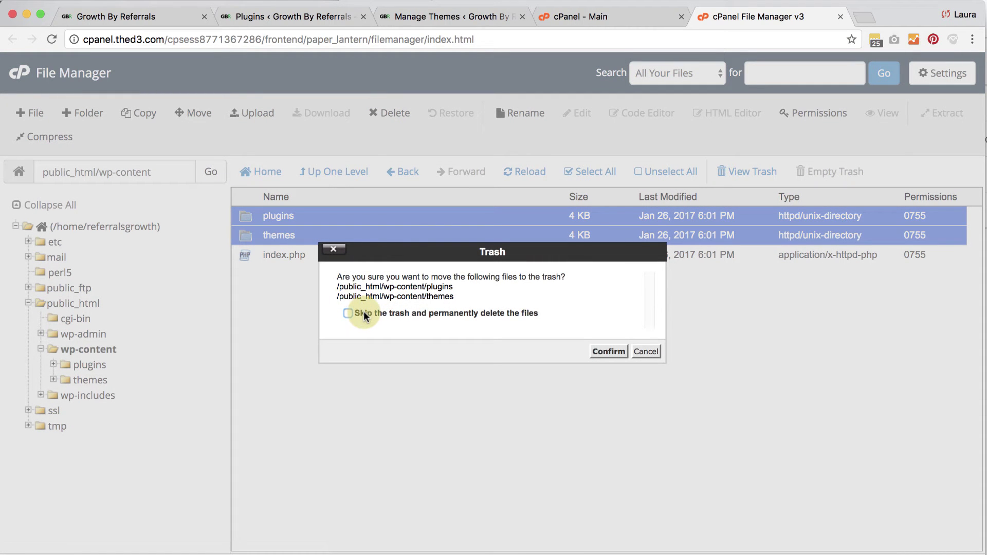
click(609, 351)
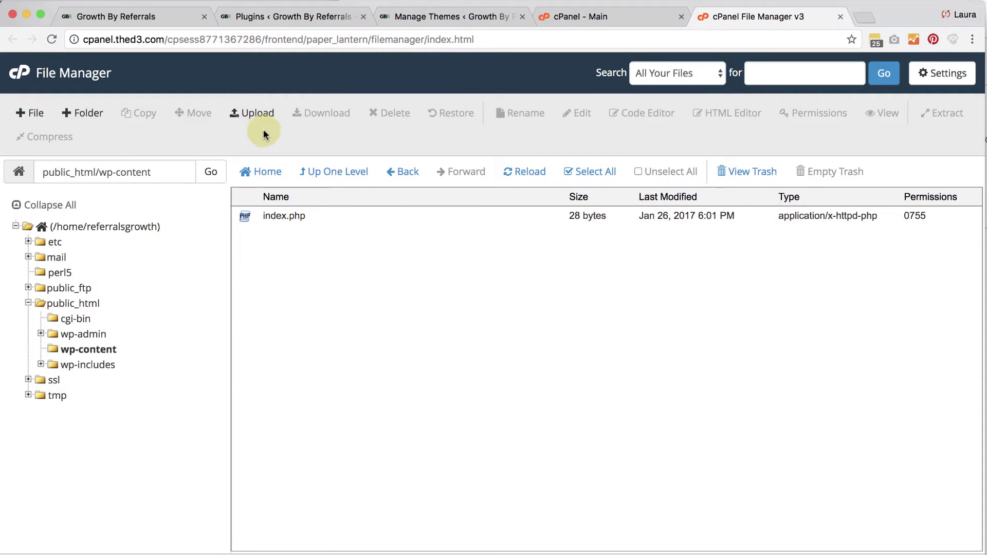
Upload the plugins, themes and uploads backup zip archives from Finder's Backups folder into wp-content
click(255, 113)
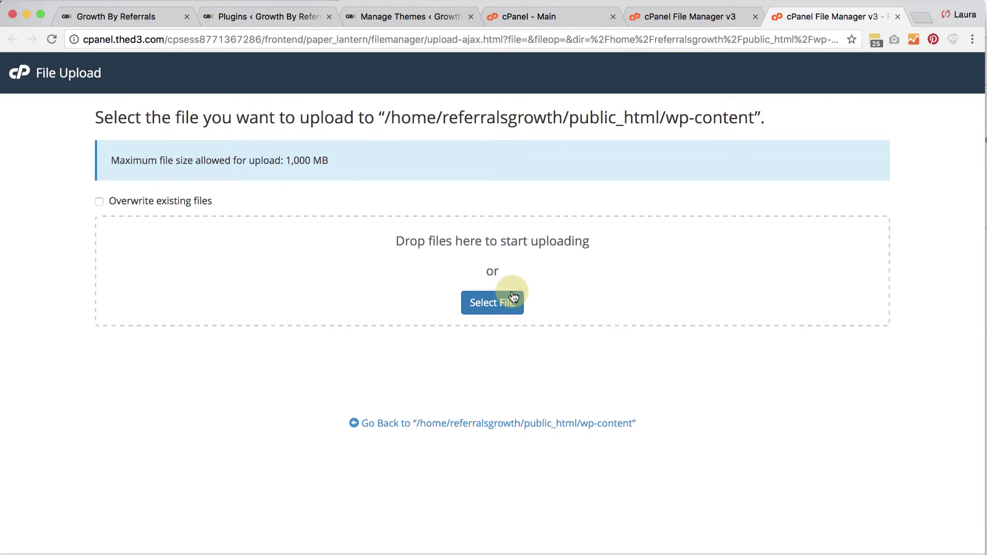
key(super+Tab)
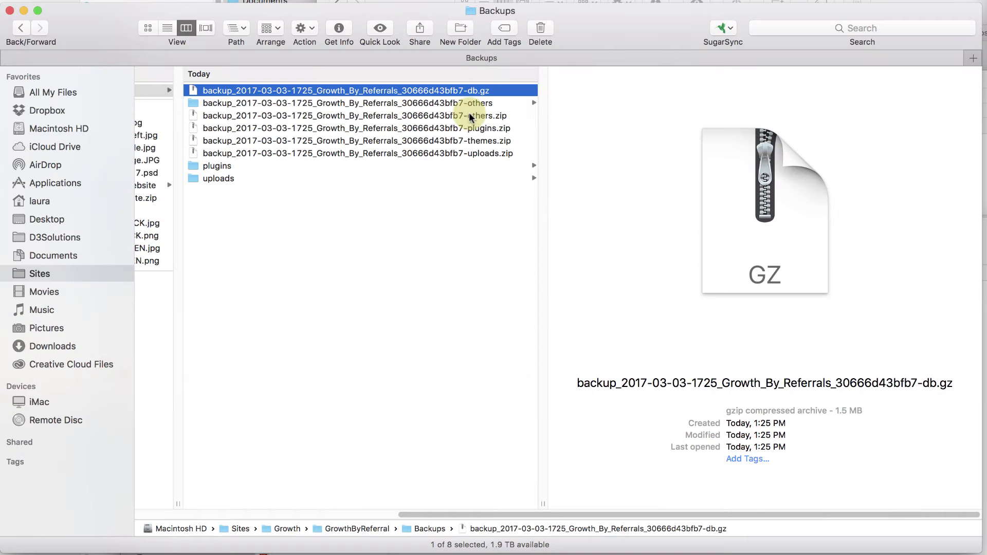
click(479, 128)
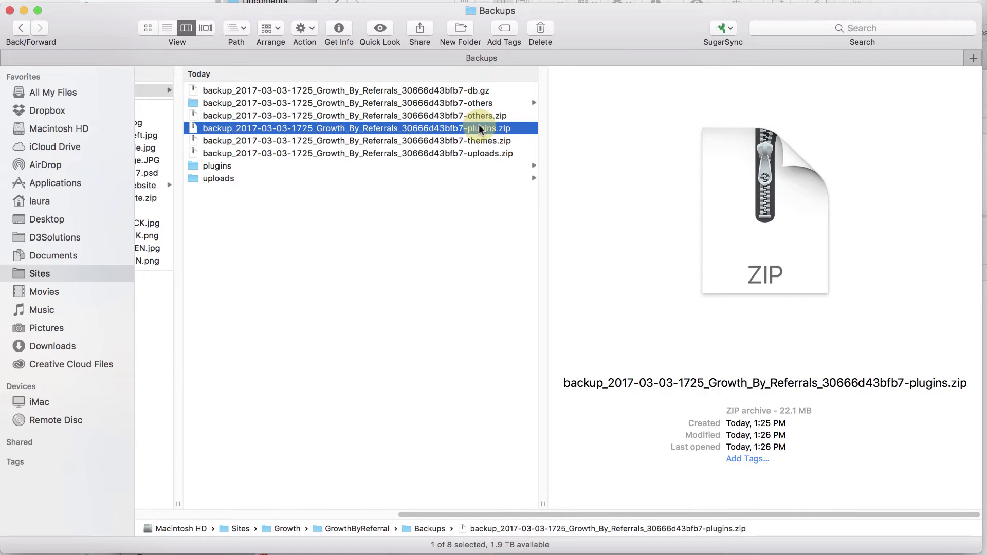
super+click(477, 141)
super+click(465, 153)
drag(462, 143, 489, 265)
key(super+Tab)
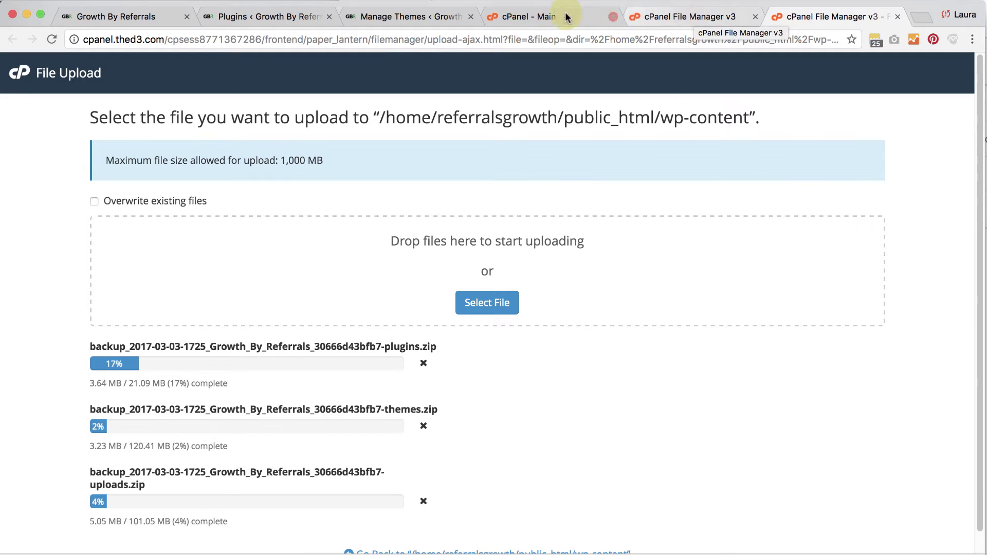
In cPanel, search for "php", open phpMyAdmin, and display the tables of the referral_wp database
click(585, 18)
triple_click(384, 100)
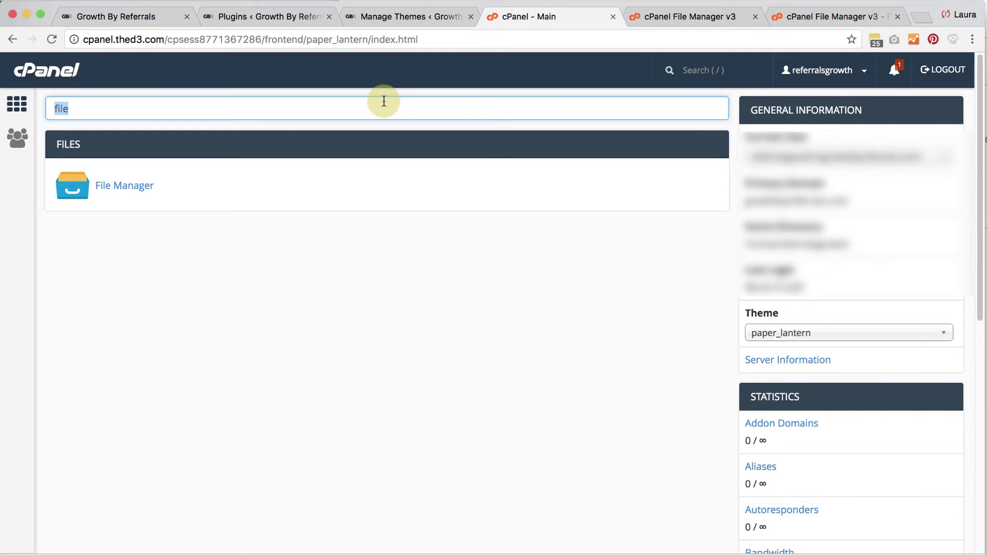
text(php)
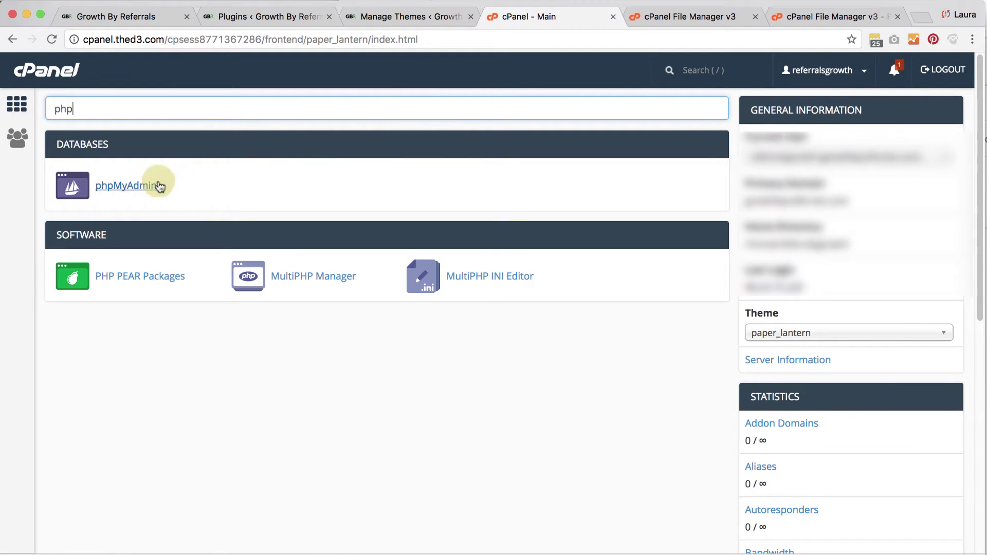
click(122, 187)
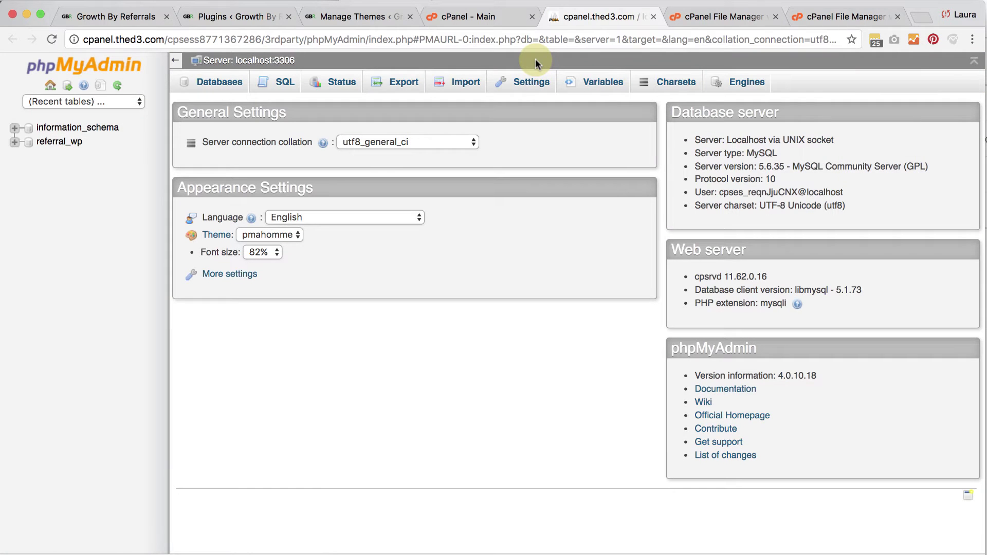
click(14, 142)
click(54, 144)
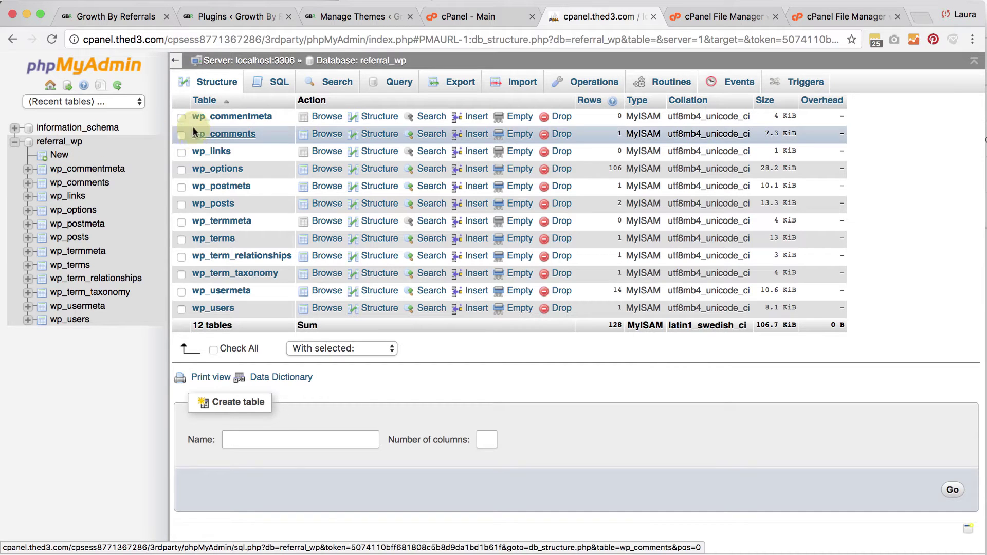
Drop all tables of the referral_wp database, keeping the foreign key check enabled
click(213, 350)
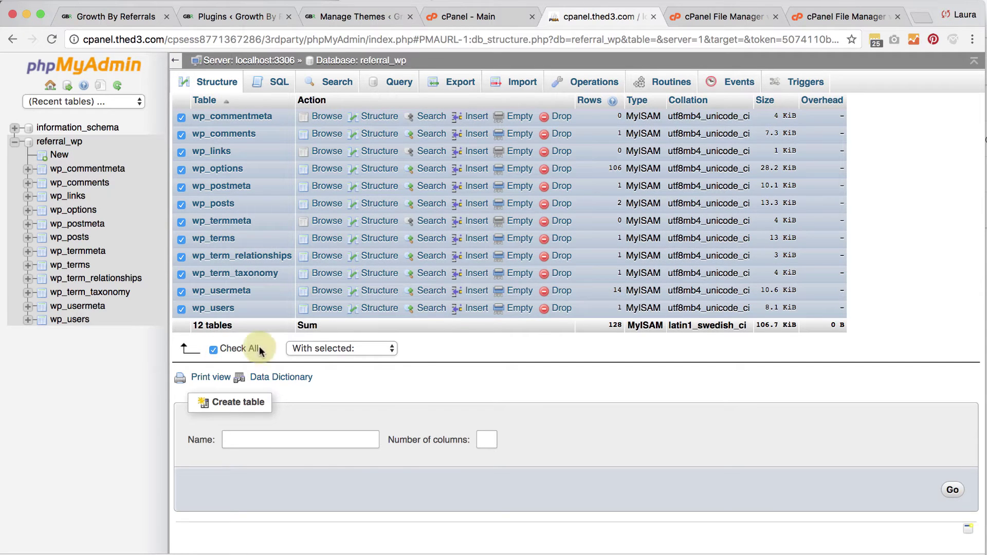
click(342, 349)
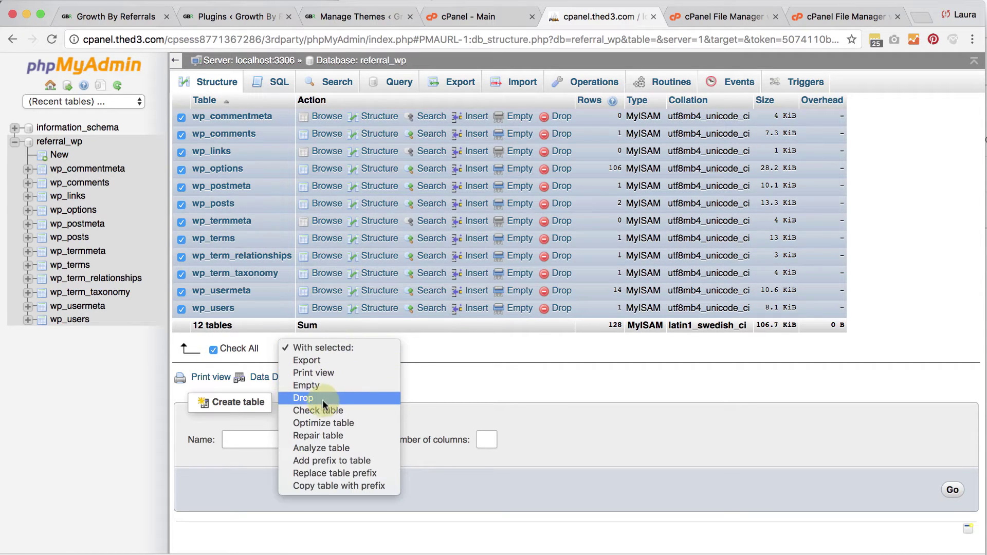
click(309, 398)
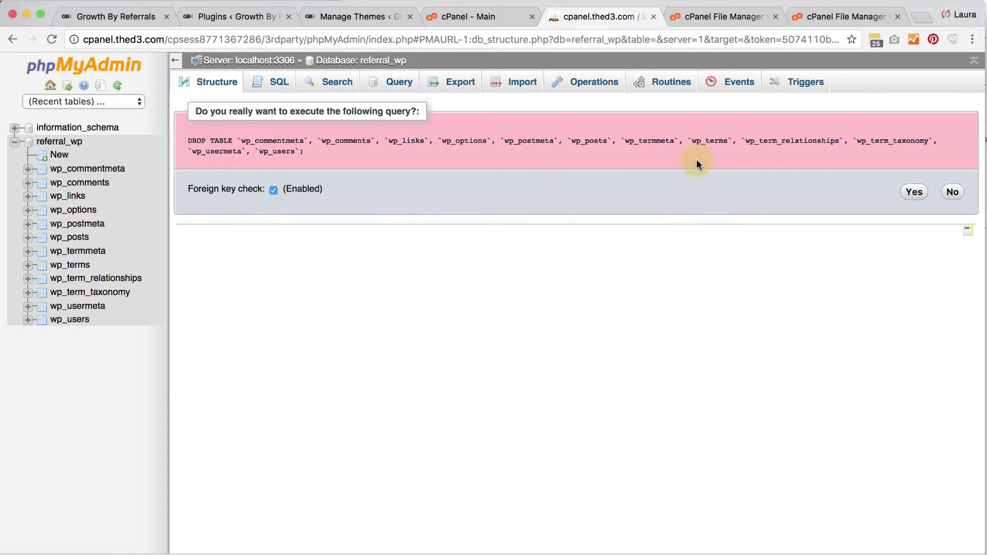
click(913, 198)
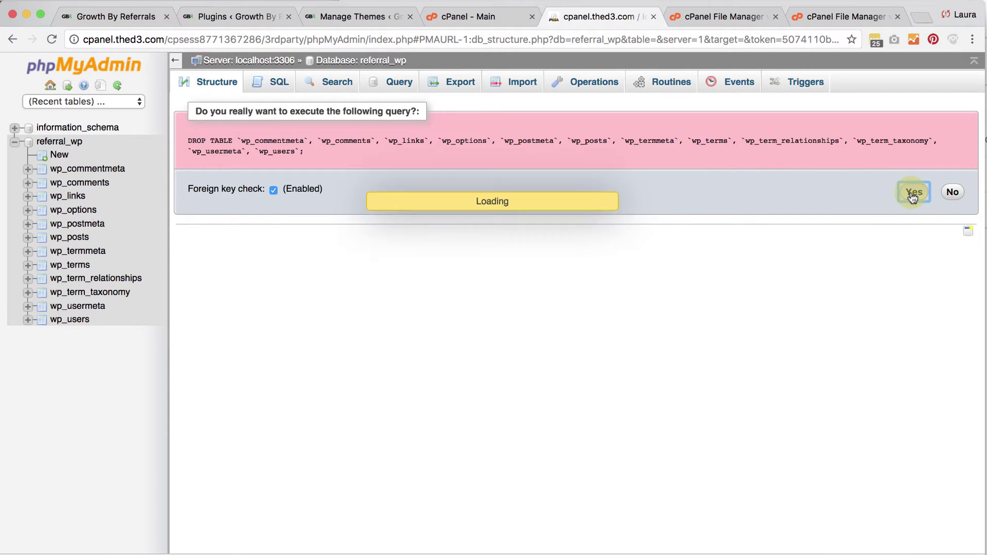
click(59, 144)
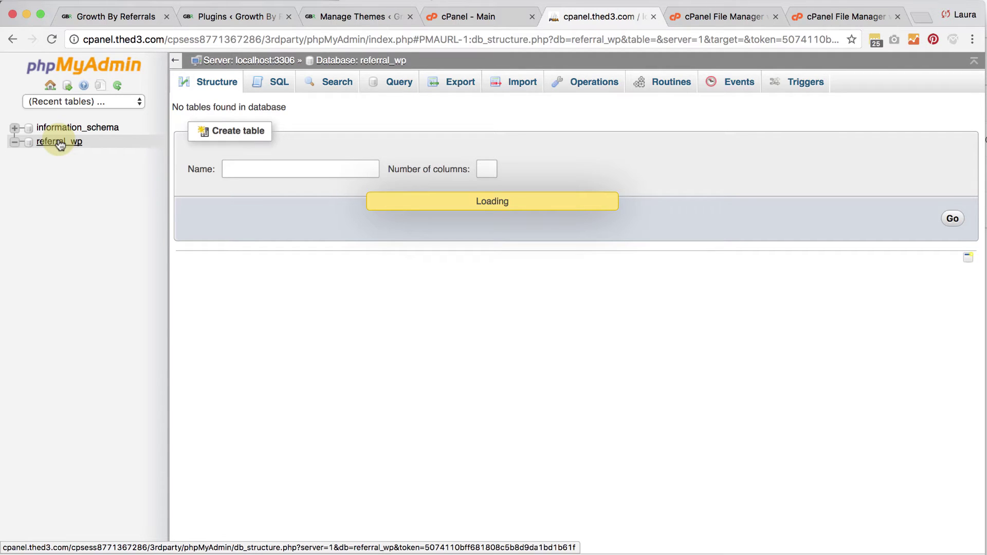
click(280, 85)
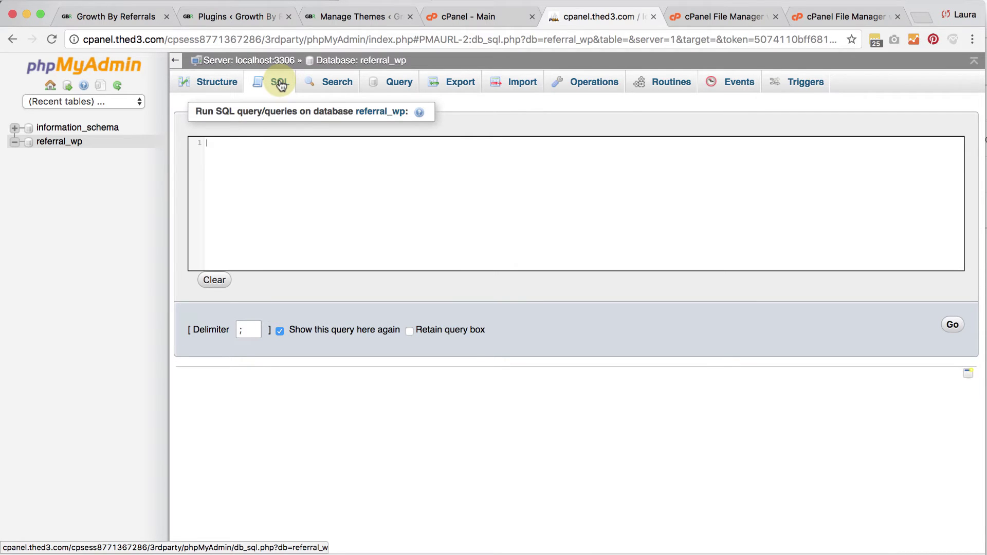
click(511, 86)
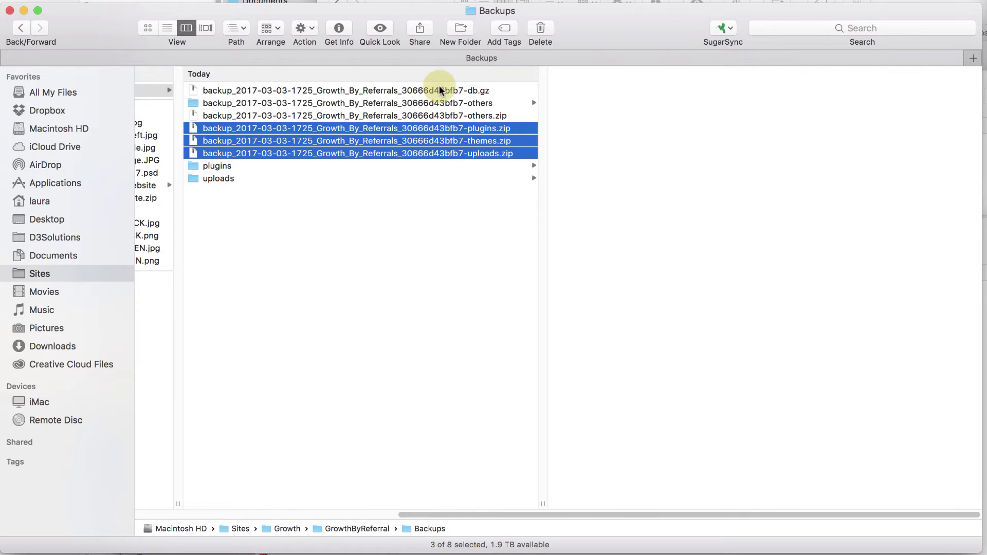
click(428, 88)
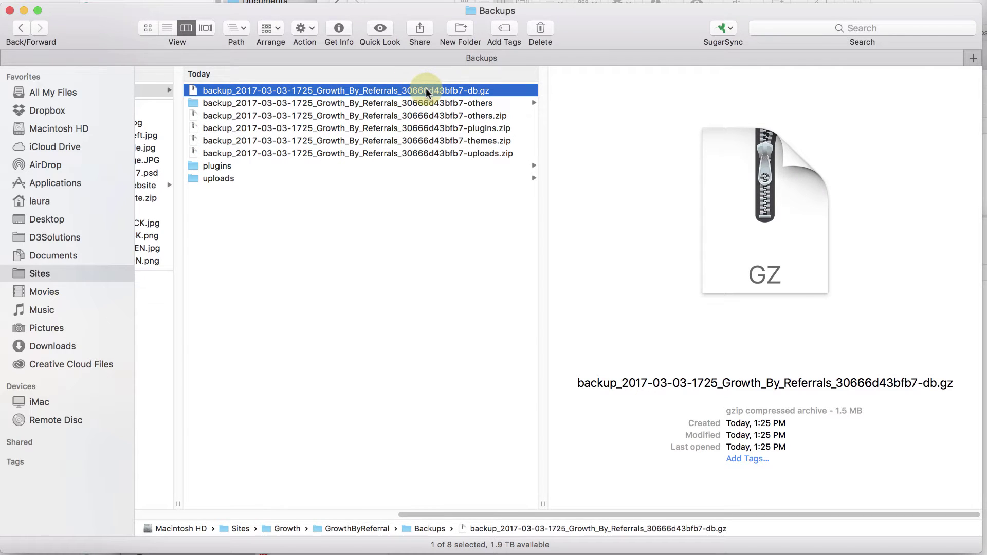
drag(426, 88, 314, 220)
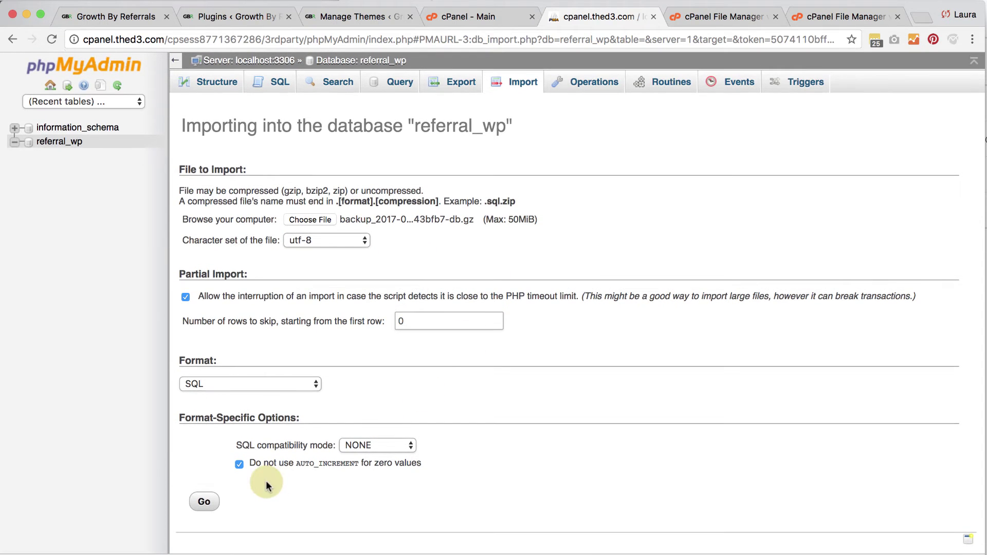
click(198, 507)
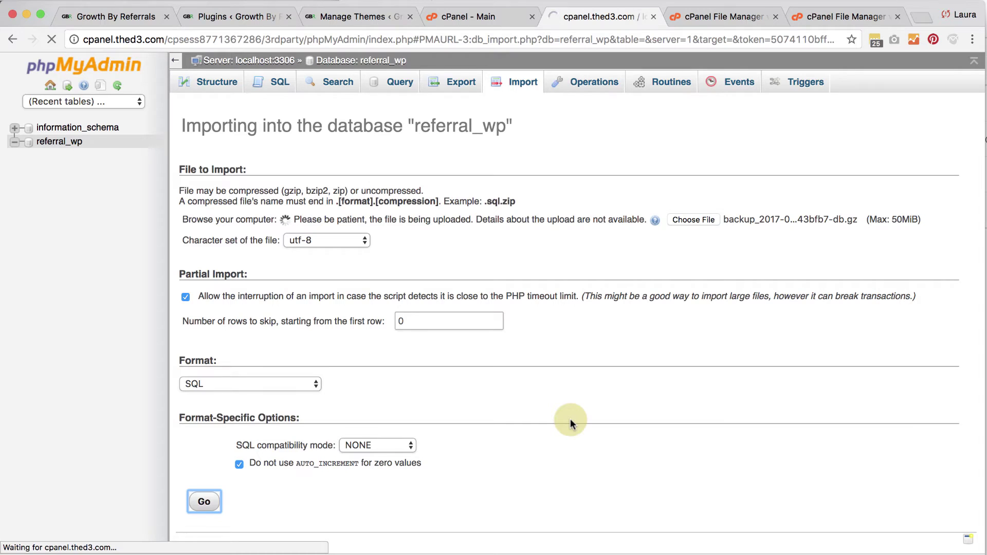
Switch to cPanel File Manager, refresh the wp-content listing, and extract the plugins backup zip into /public_html/wp-content
click(837, 17)
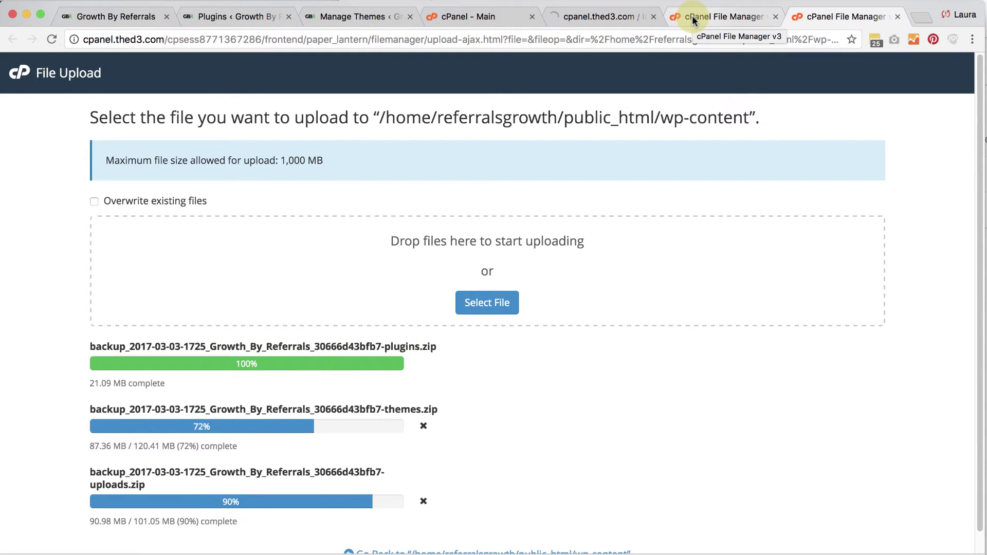
click(718, 20)
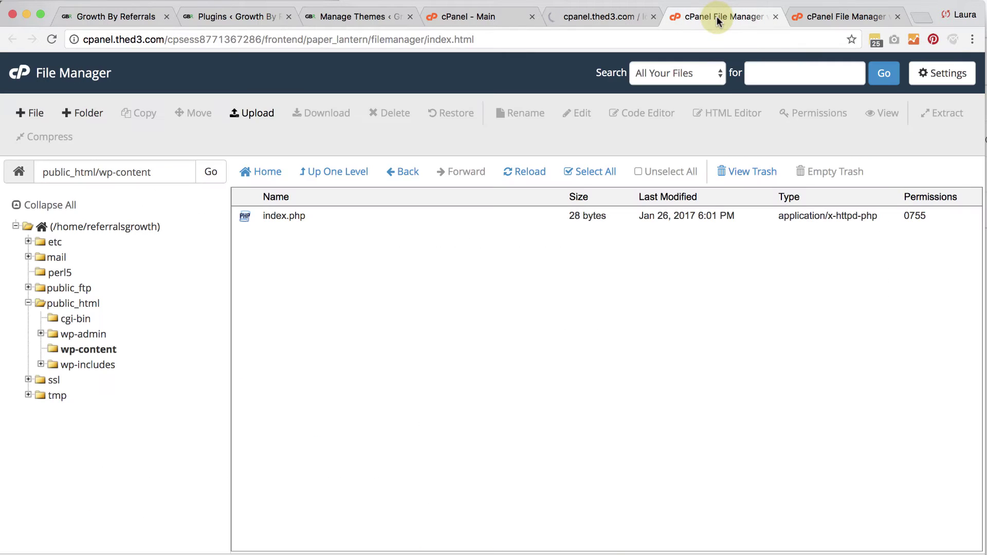
click(67, 349)
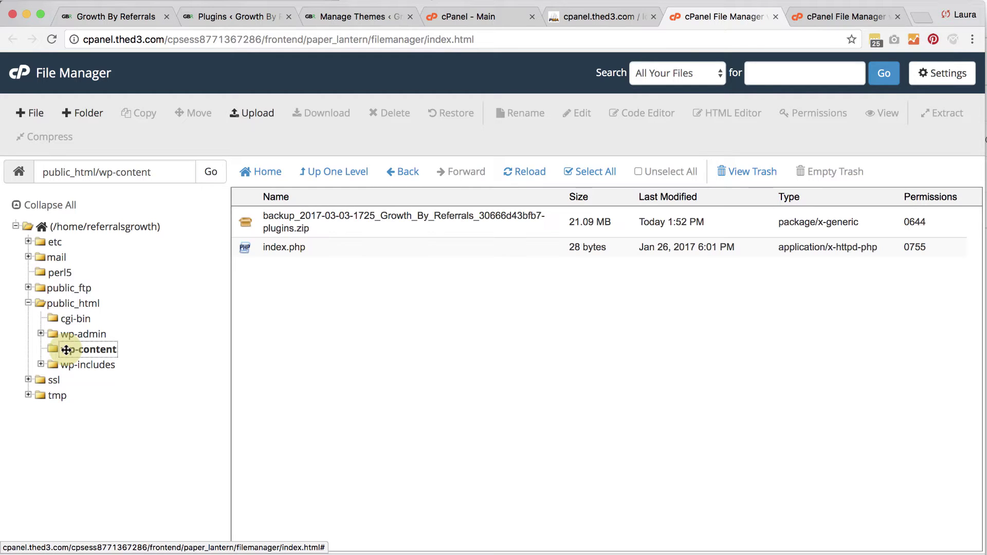
click(288, 228)
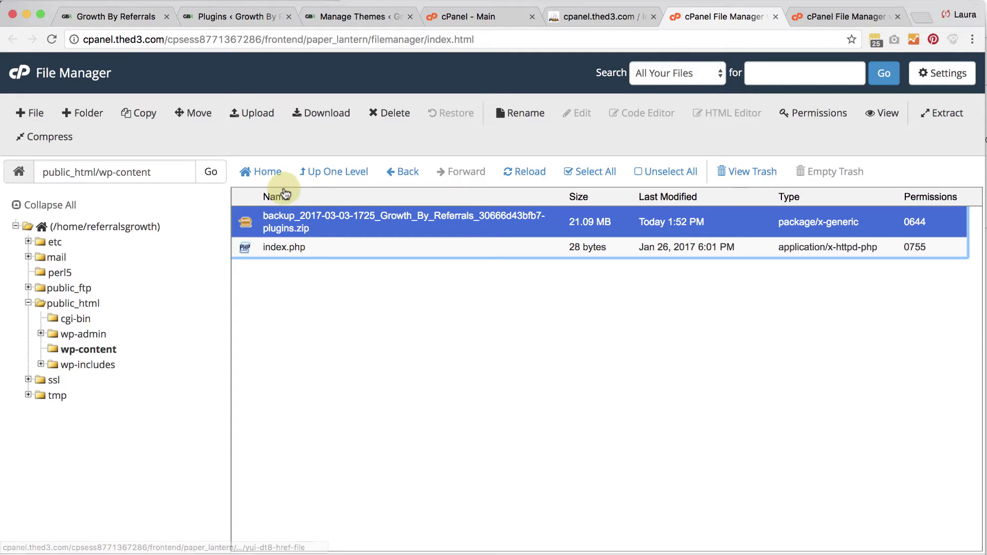
click(944, 114)
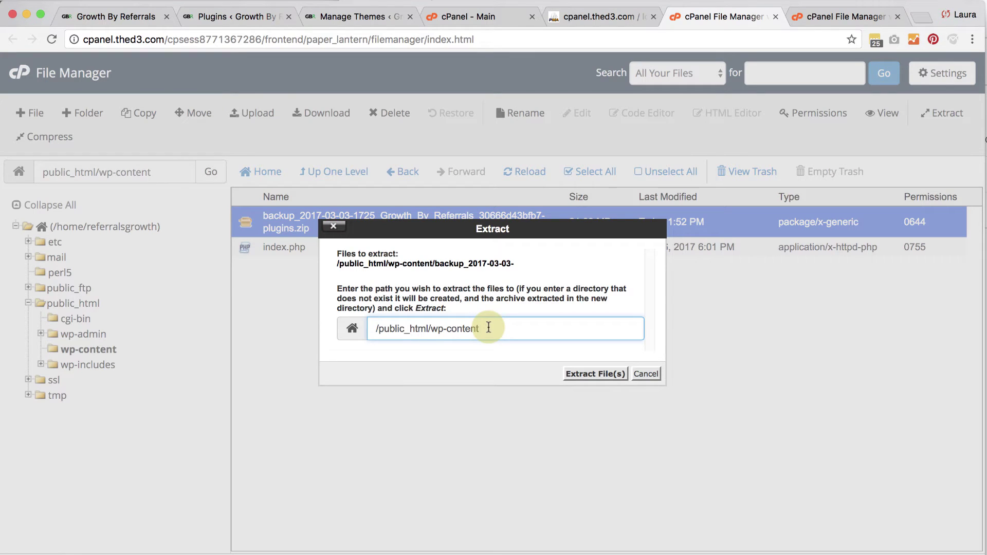
click(596, 374)
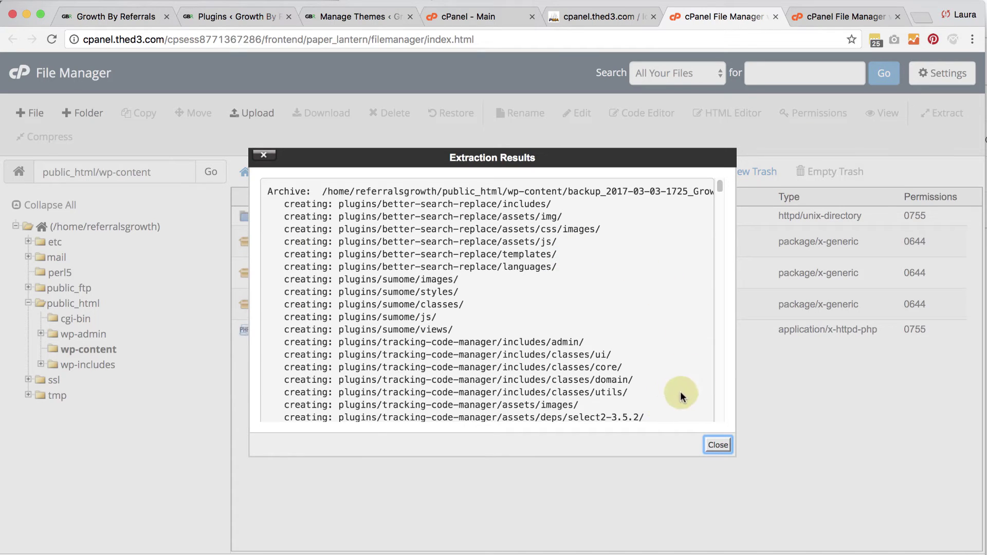
click(718, 445)
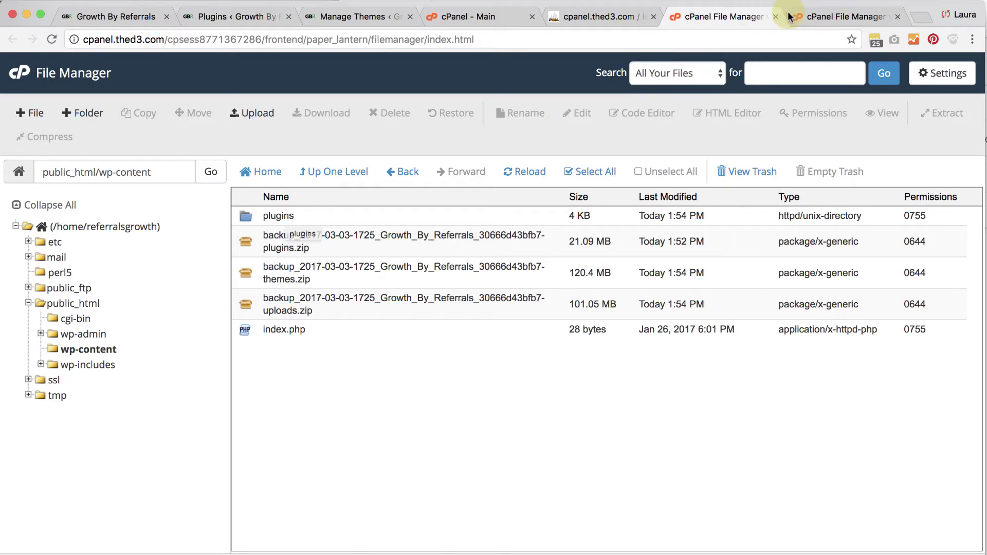
Check the upload progress of the backup archives, and extract the themes backup zip into /public_html/wp-content
click(817, 17)
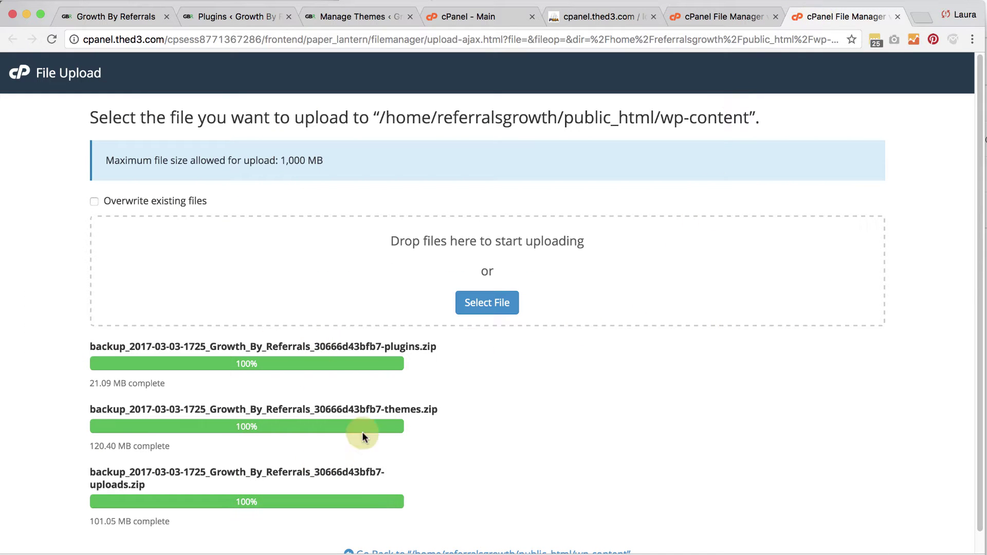
click(720, 17)
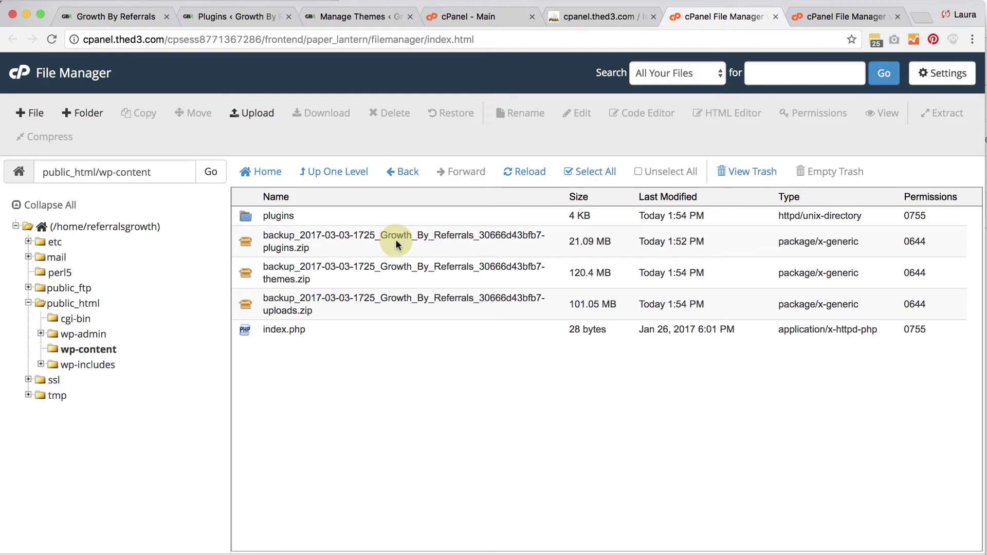
click(343, 269)
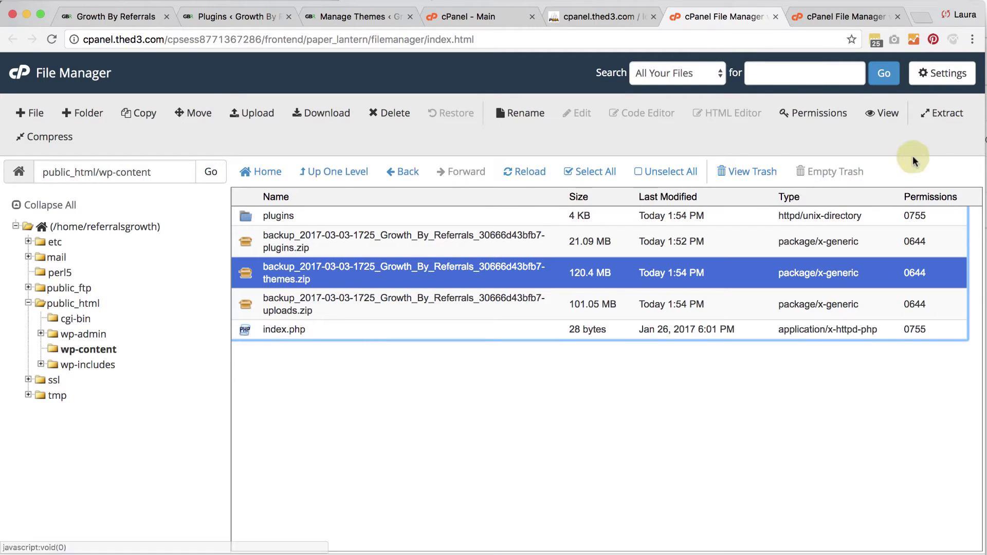
click(940, 114)
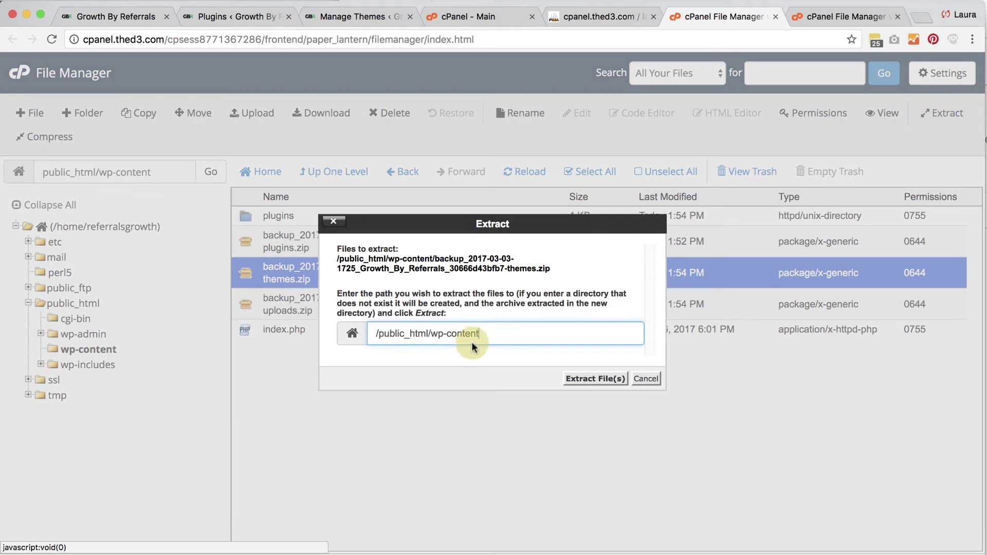
click(590, 380)
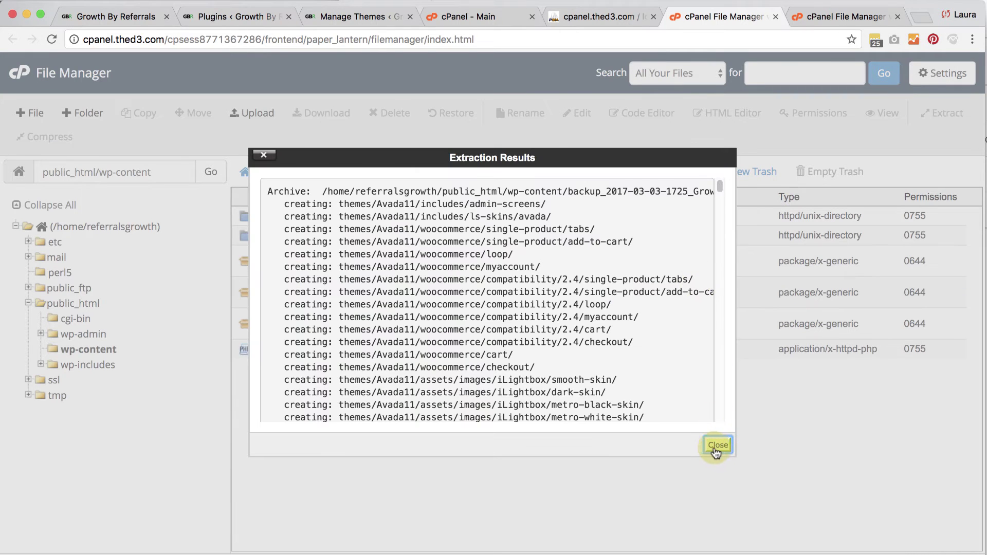
click(718, 446)
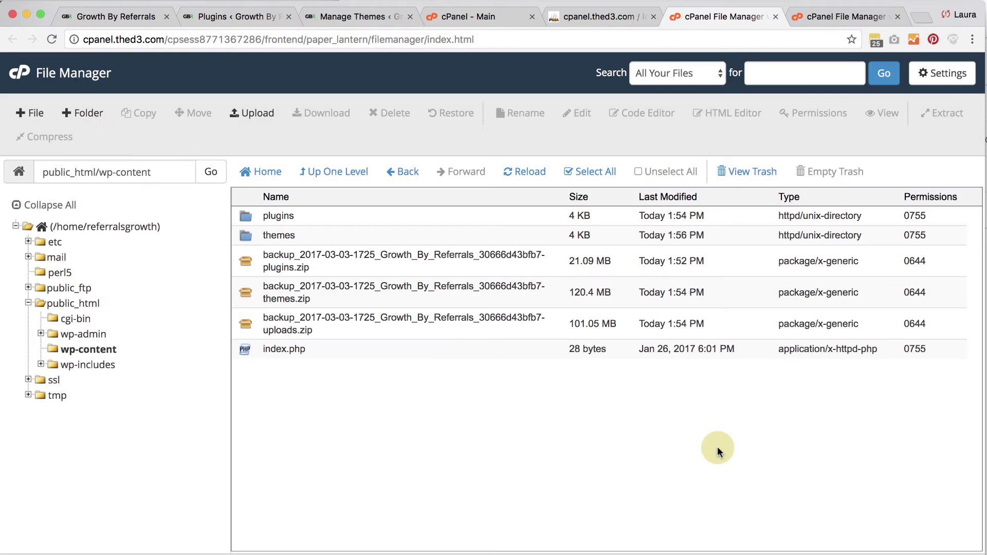
Extract the uploads backup zip into /public_html/wp-content
click(372, 323)
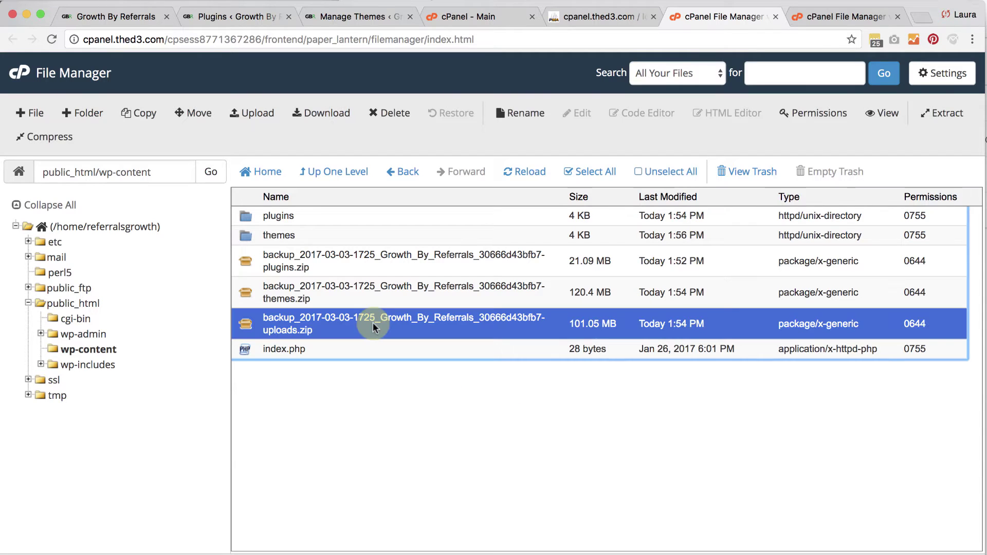
click(935, 114)
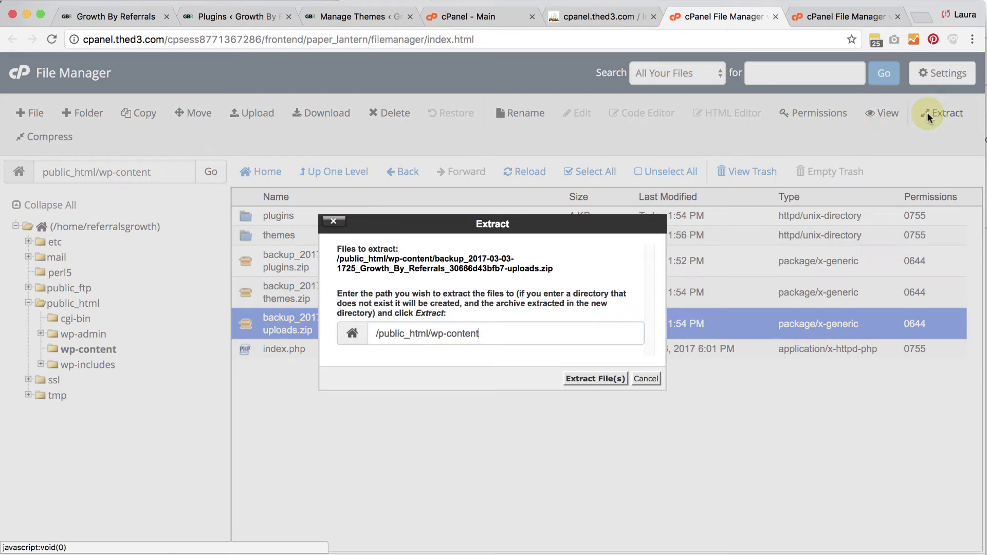
click(594, 379)
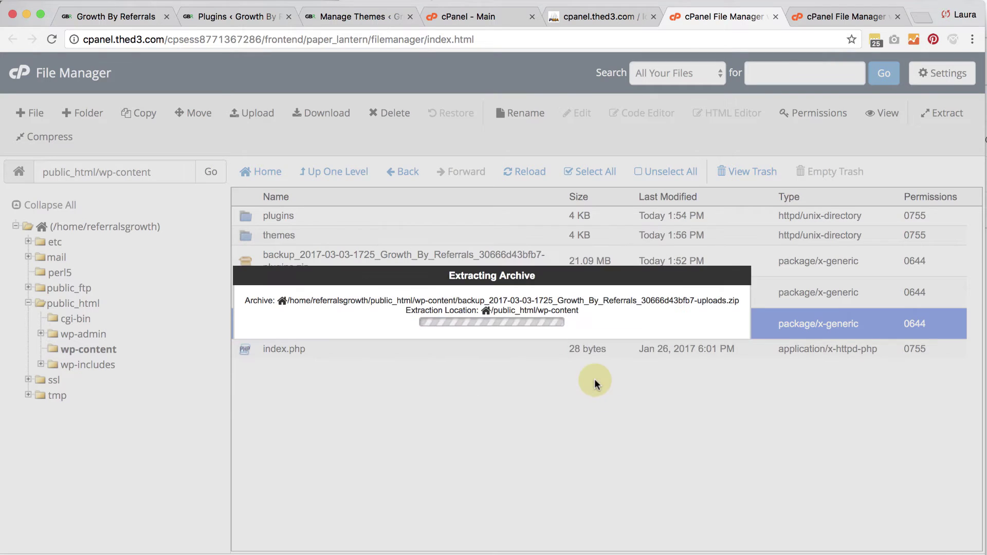
Switch to phpMyAdmin, review the imported referral_wp tables, and browse the st_options table
click(577, 17)
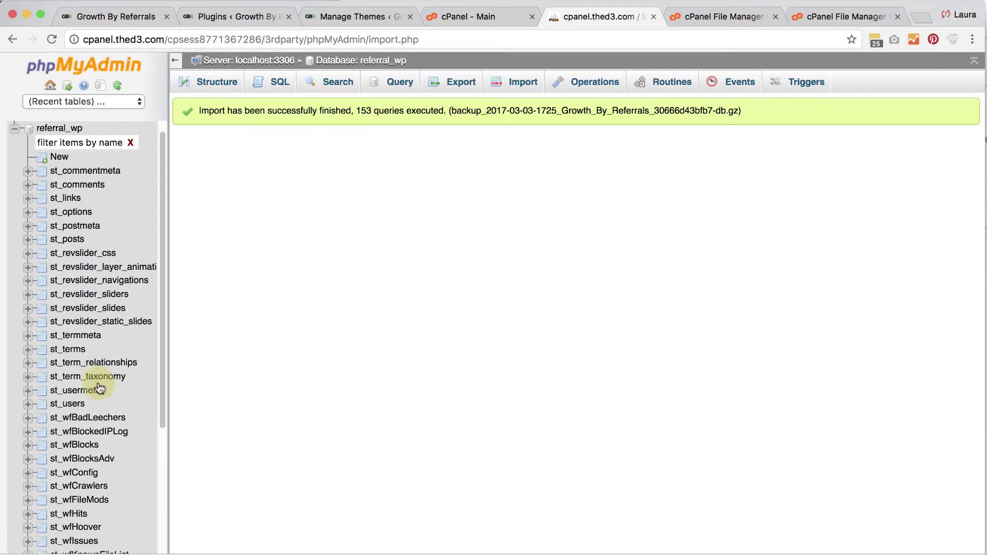
scroll(101, 368, down, 7)
scroll(101, 392, up, 7)
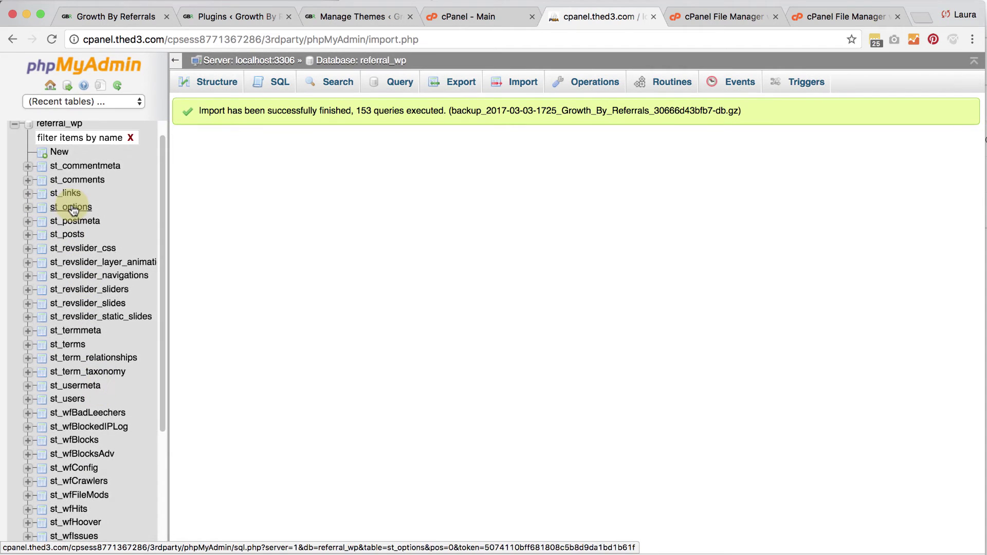
click(74, 208)
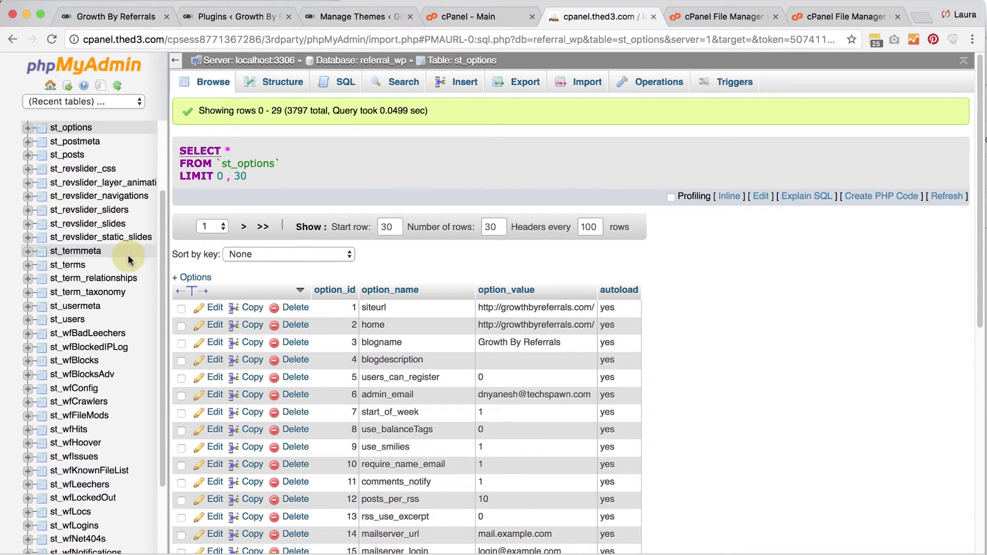
scroll(127, 255, up, 3)
scroll(128, 255, up, 1)
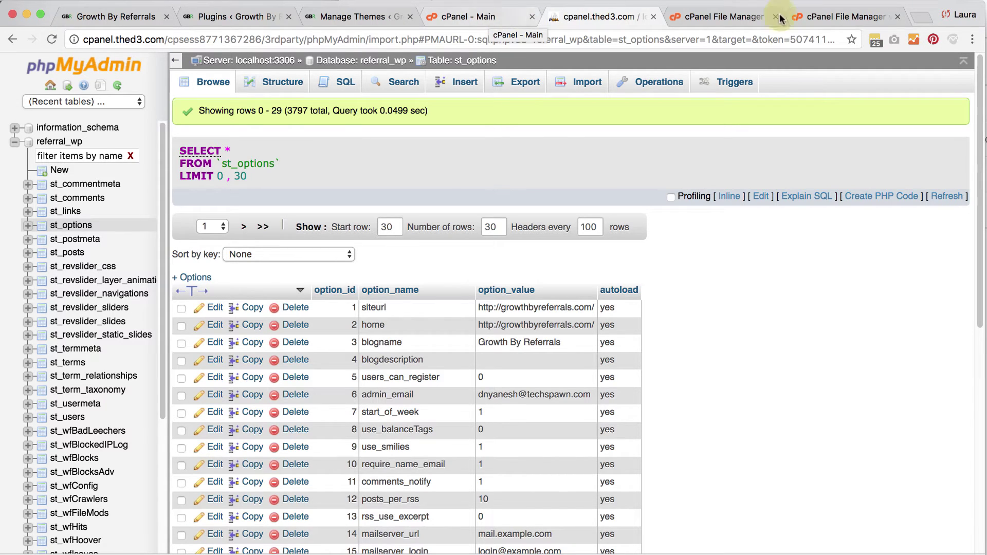
Return to File Manager, dismiss the uploads extraction results, and open the extracted uploads folder in wp-content
click(848, 16)
click(756, 17)
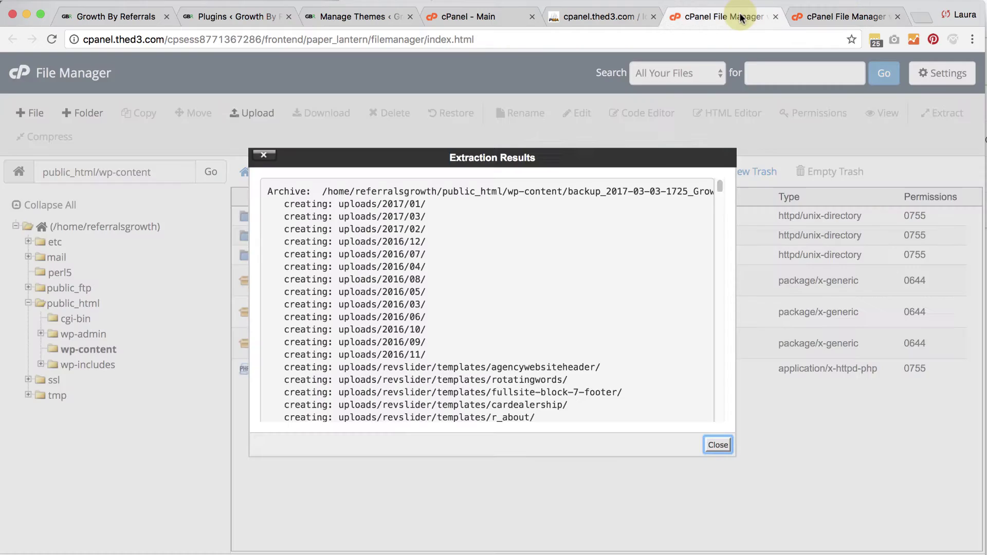
click(716, 442)
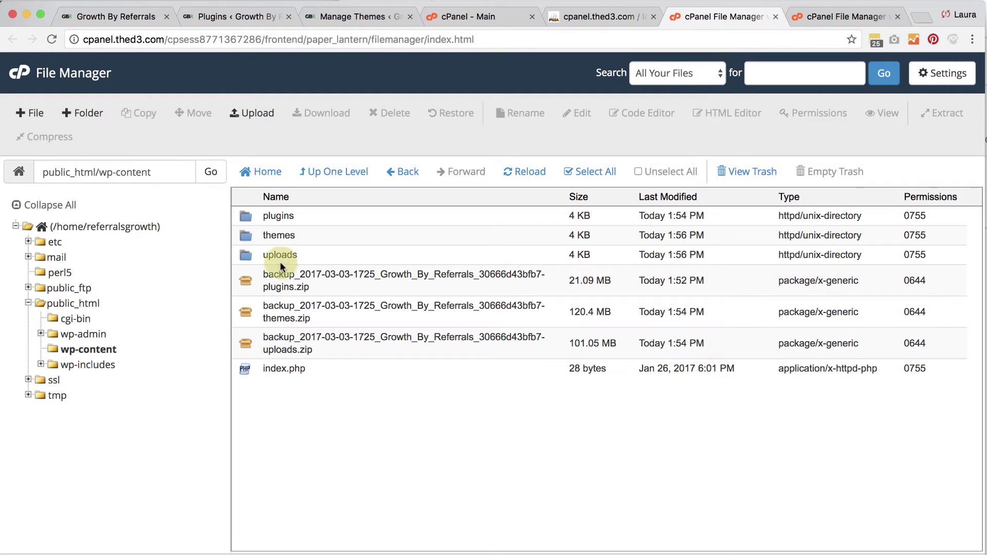
click(84, 349)
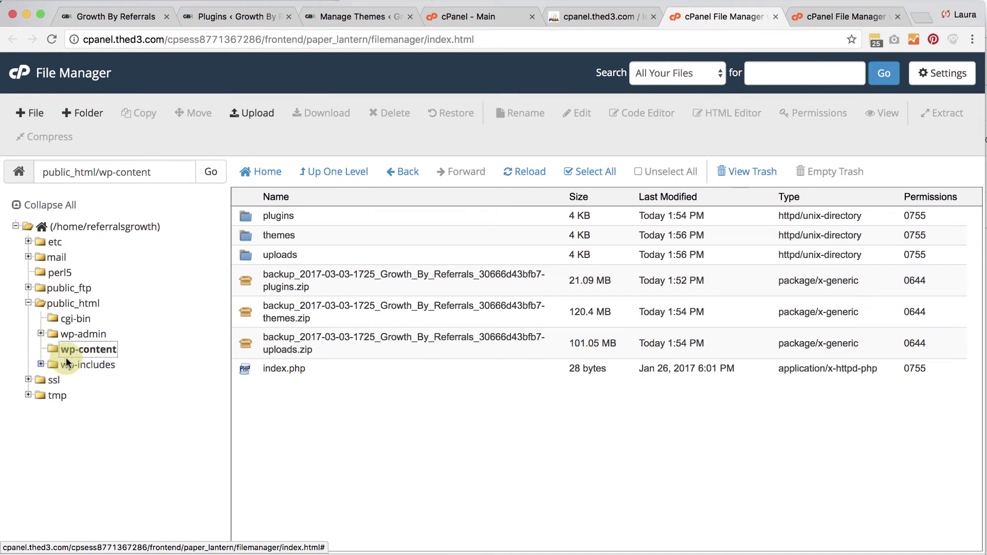
click(260, 256)
double_click(249, 254)
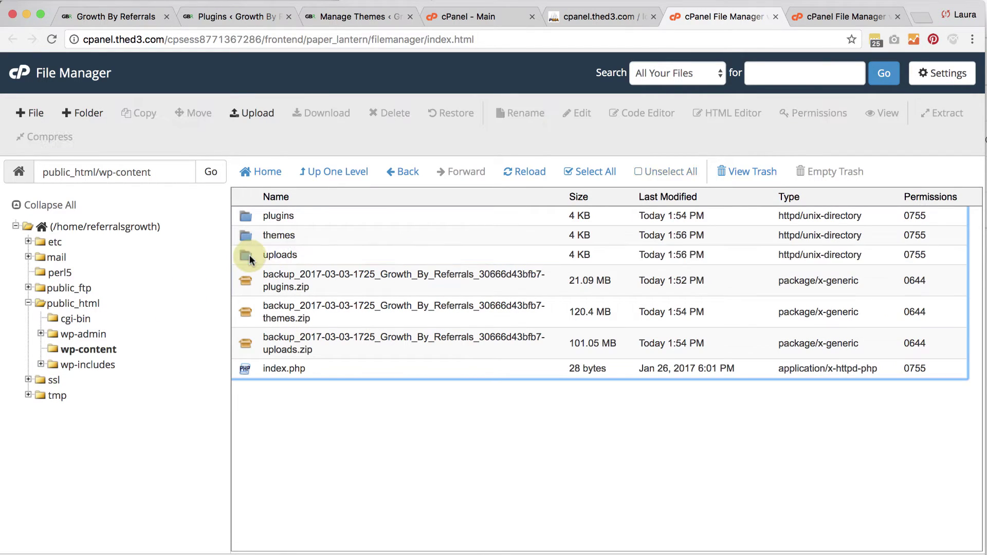
double_click(247, 236)
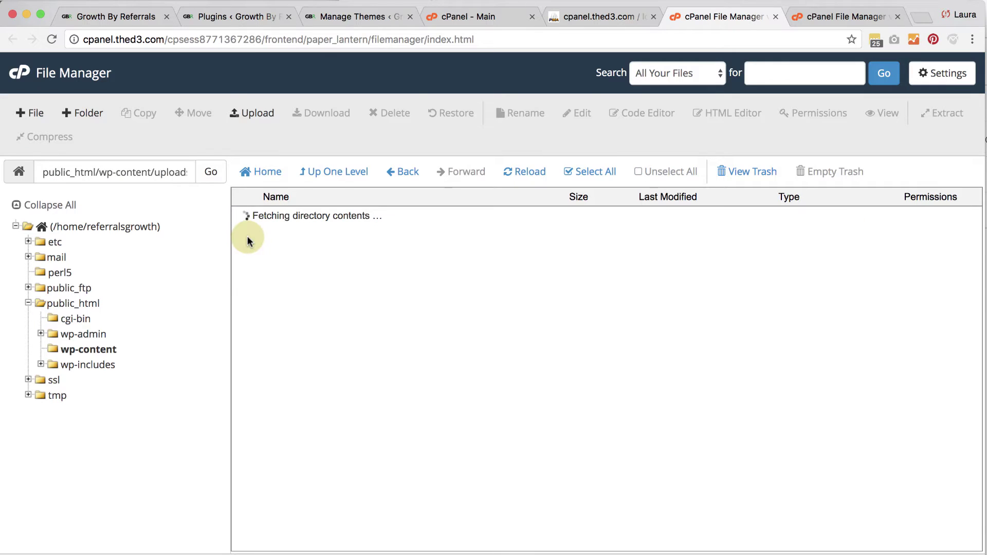
Inspect the extracted uploads images, and delete the plugins, themes and uploads backup zips from wp-content
double_click(245, 236)
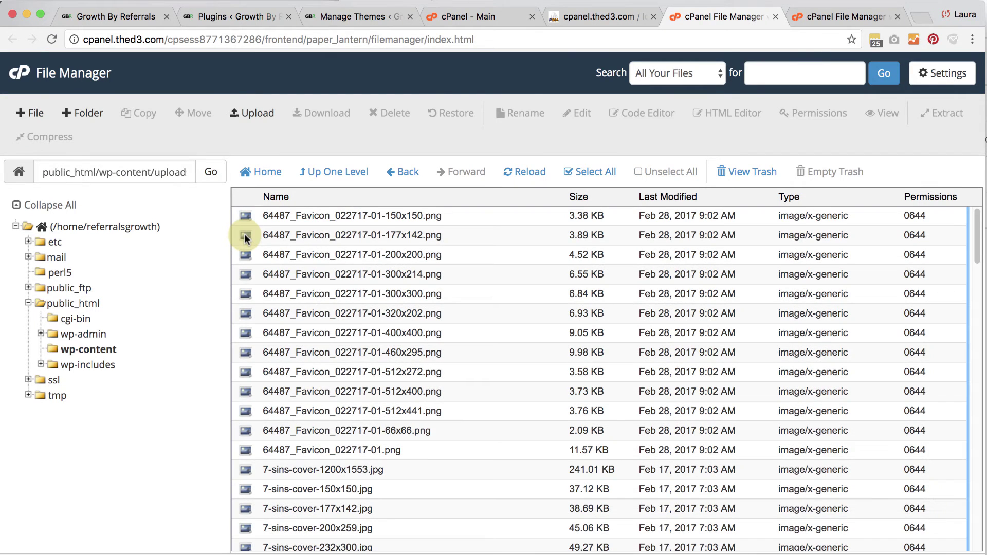
click(79, 349)
click(363, 276)
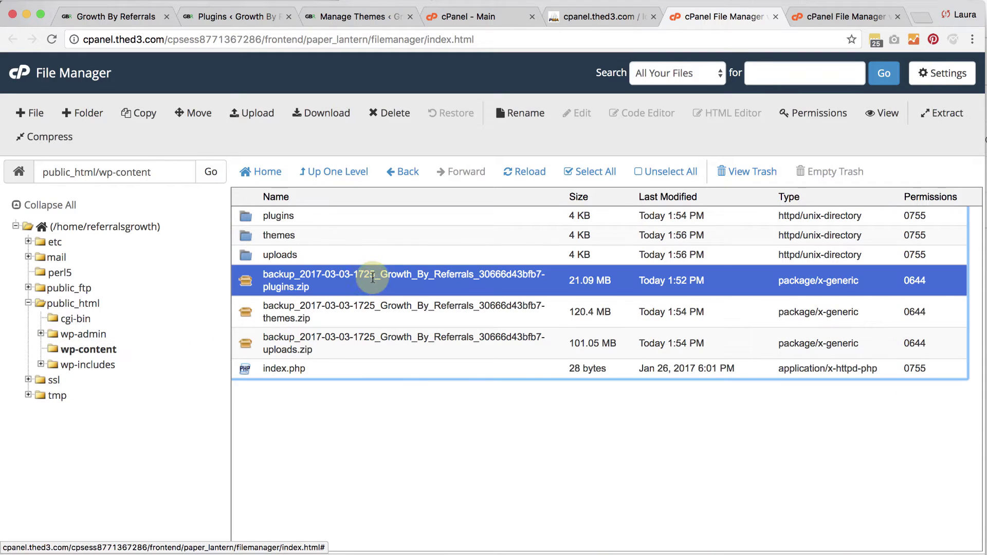
shift+click(374, 311)
shift+click(375, 337)
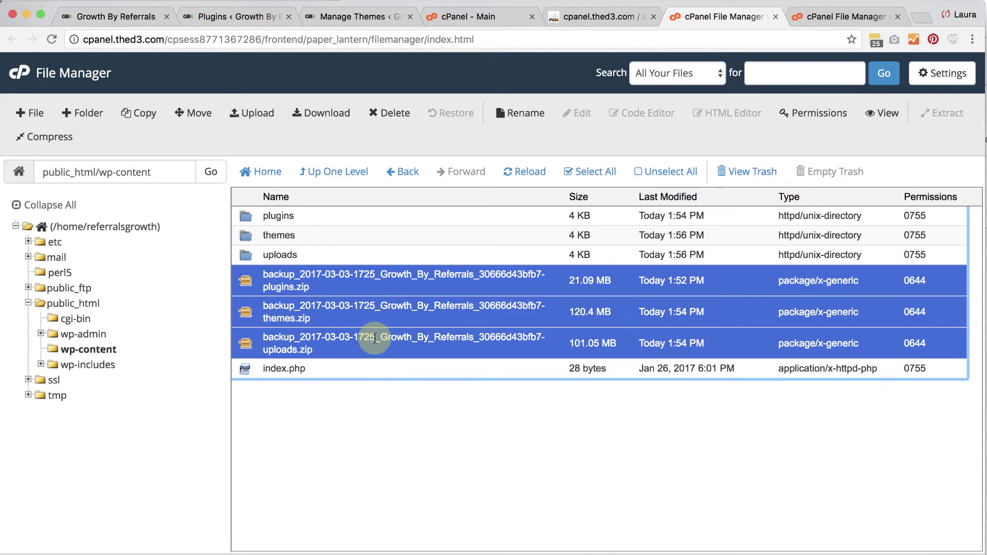
click(348, 117)
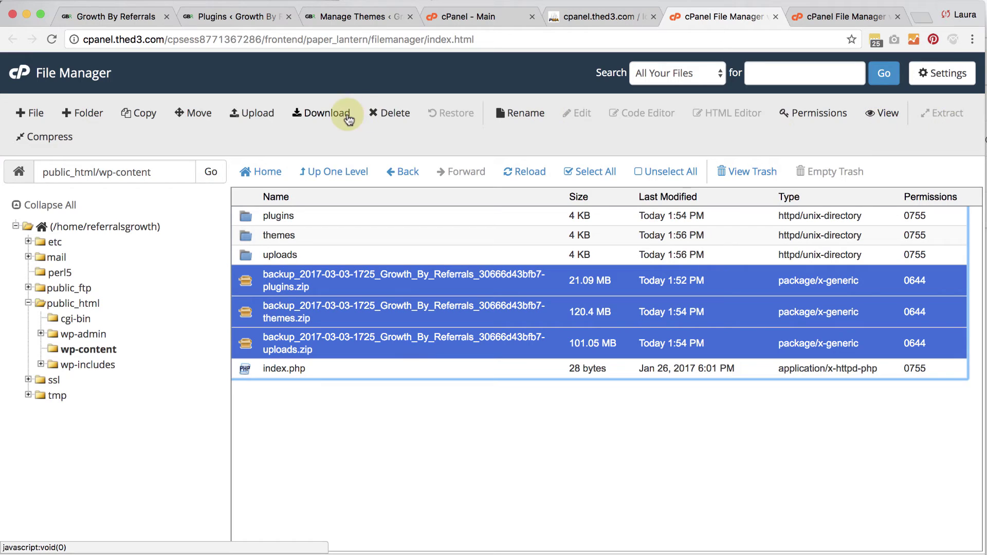
click(389, 117)
click(368, 334)
click(608, 371)
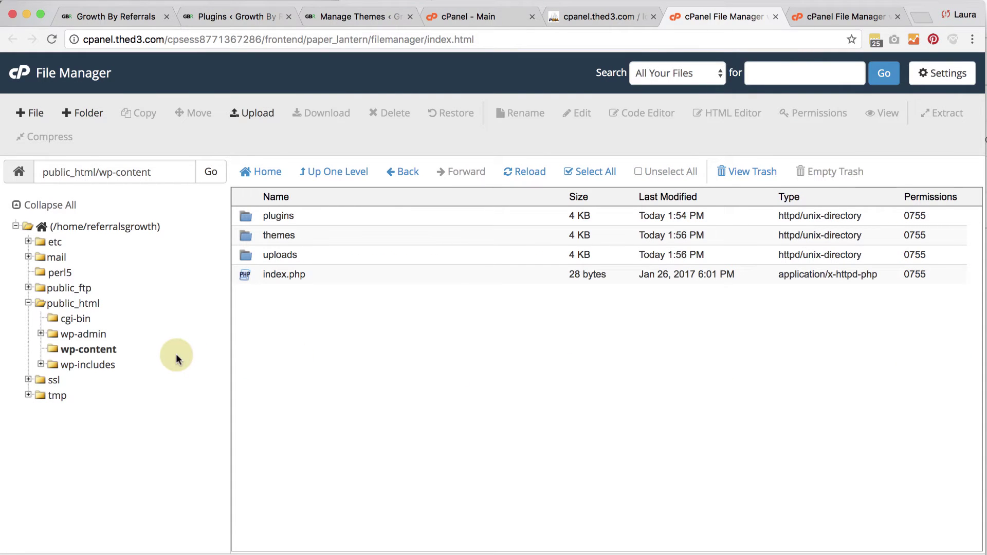
Compare the database table names in phpMyAdmin, and open wp-config.php from public_html in the text editor
click(72, 299)
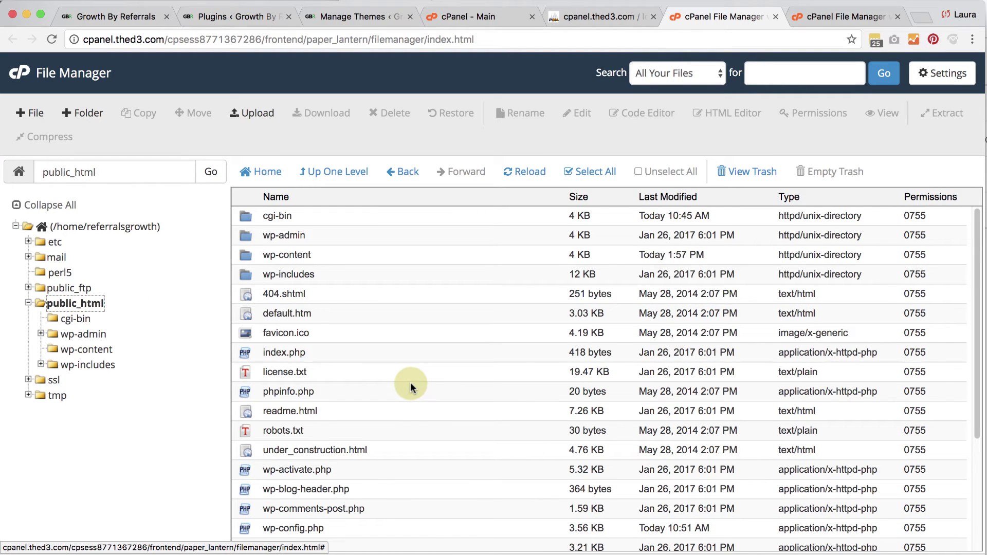
scroll(410, 381, down, 5)
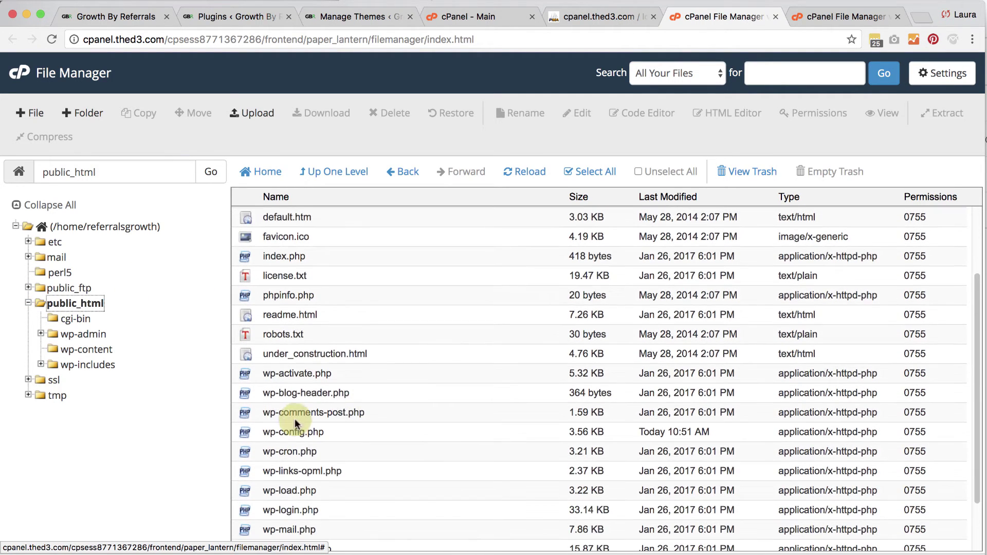
click(245, 433)
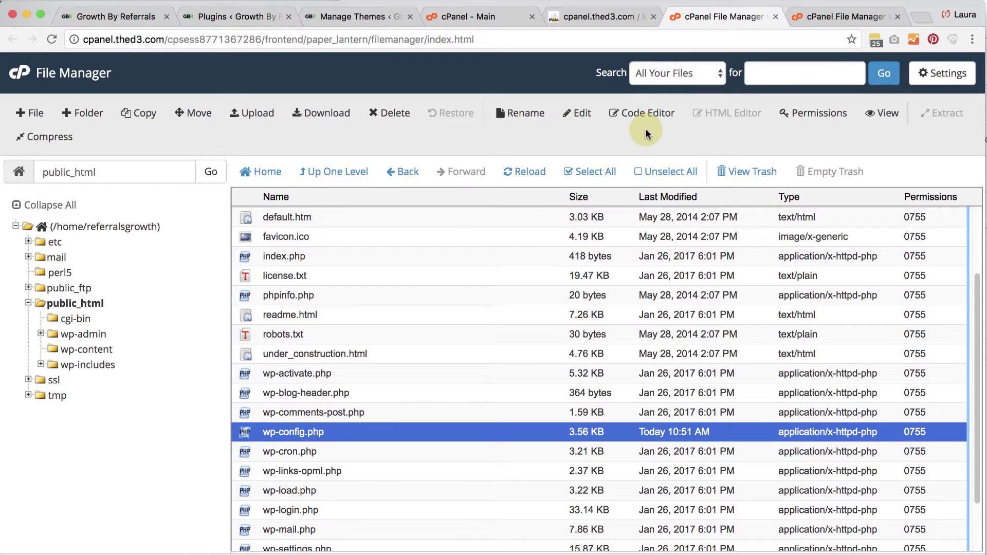
click(609, 17)
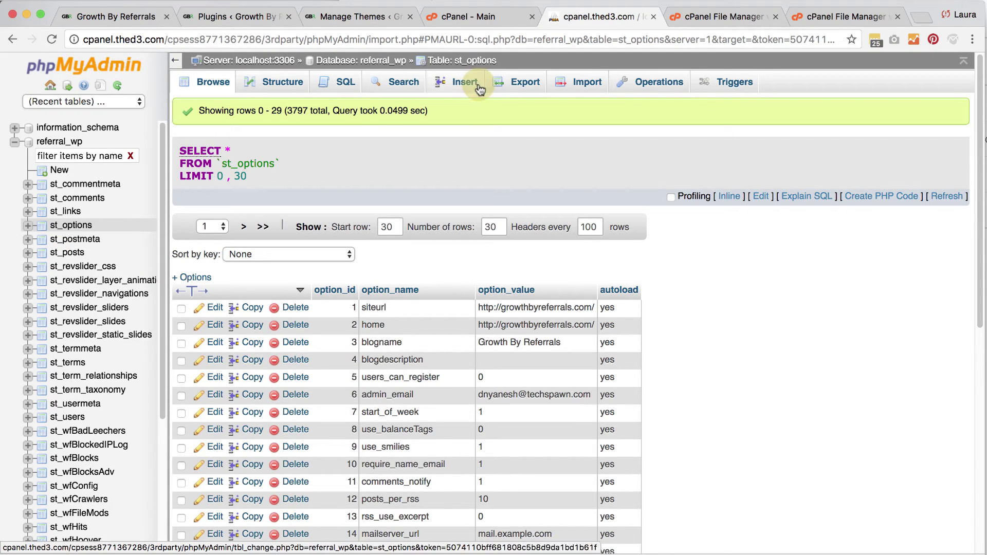
click(698, 19)
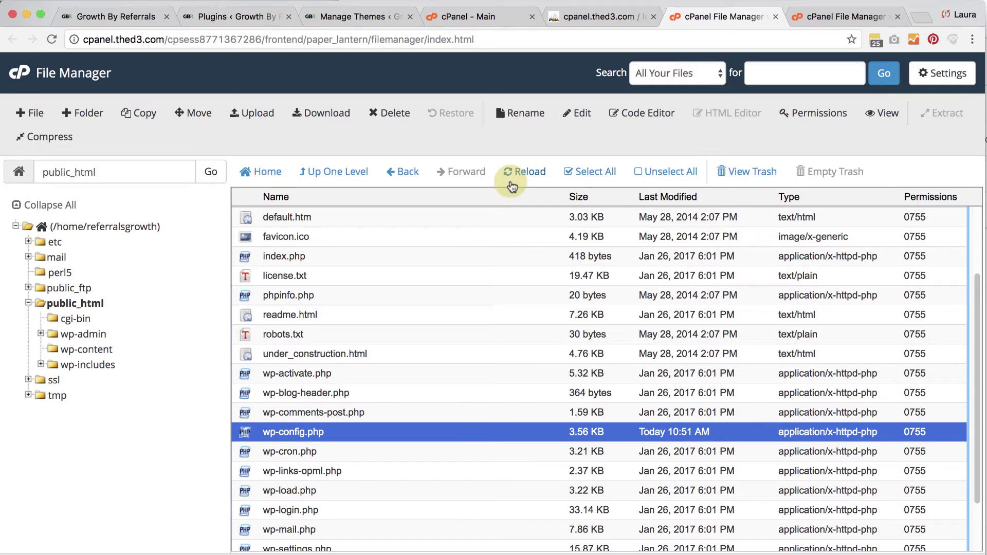
click(575, 119)
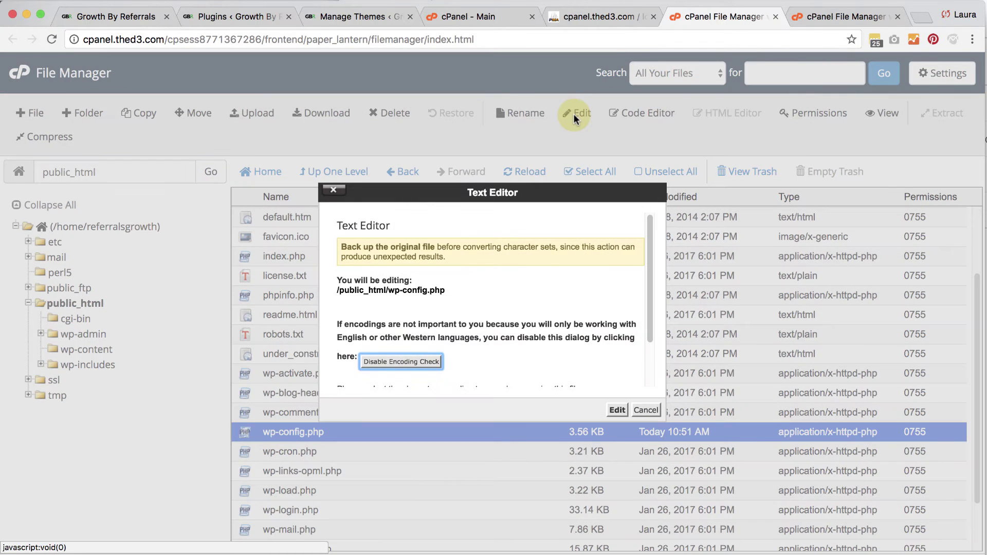
click(617, 411)
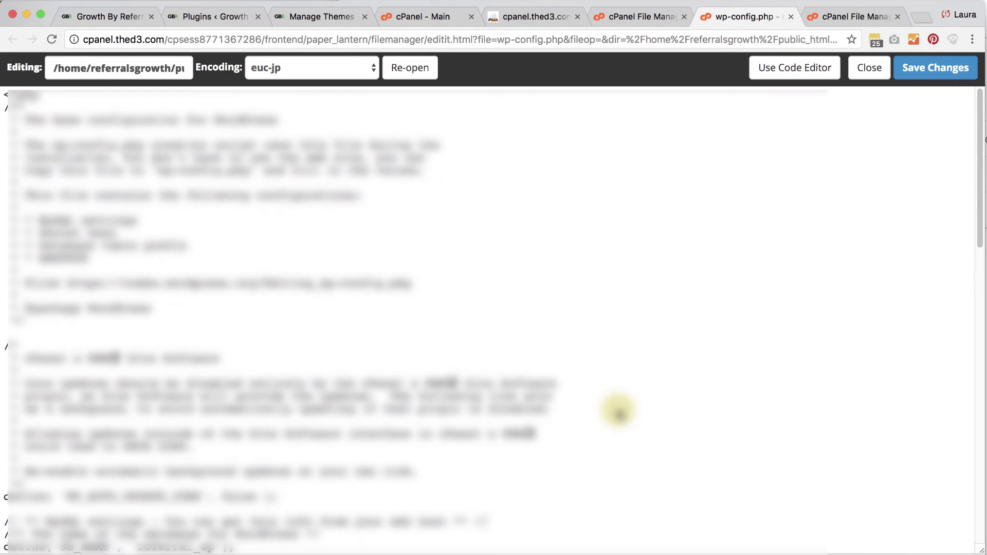
Set $table_prefix to 'st_' in wp-config.php, save it, and close the editor and the finished upload page
scroll(617, 411, down, 6)
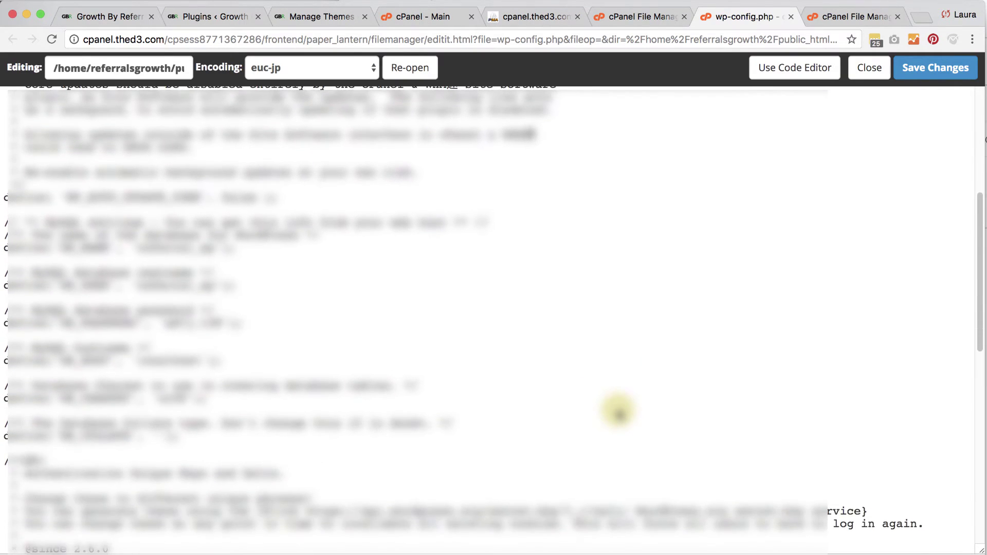
scroll(618, 412, down, 9)
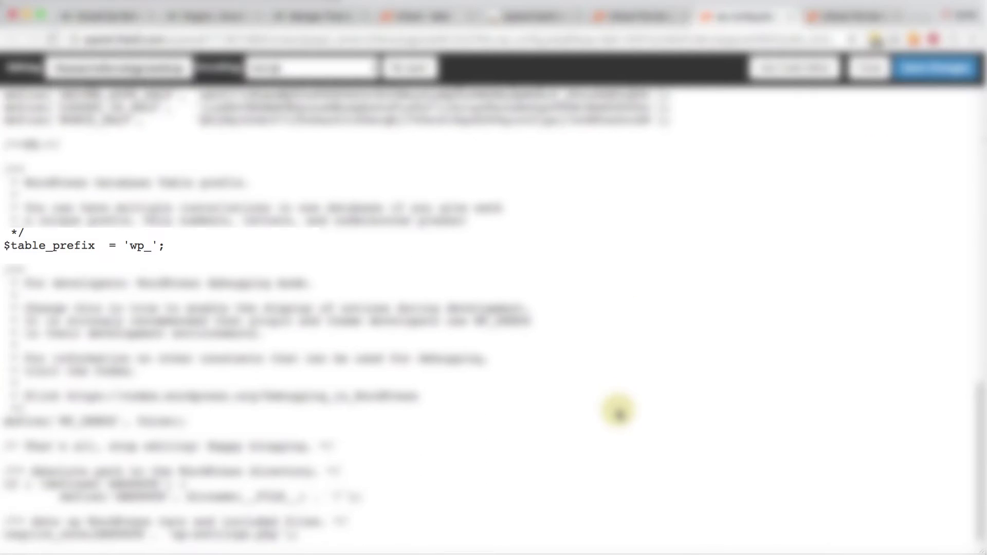
drag(129, 244, 145, 245)
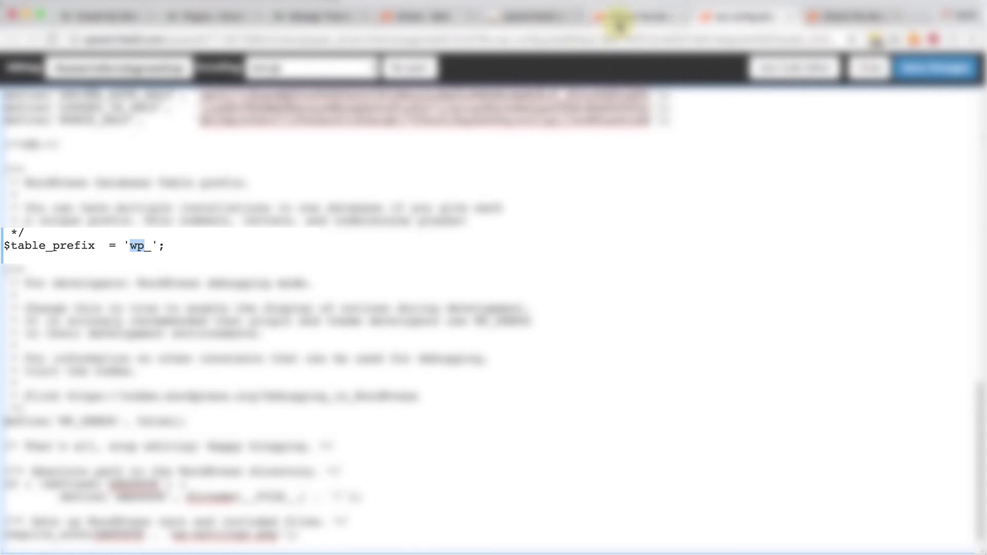
click(547, 14)
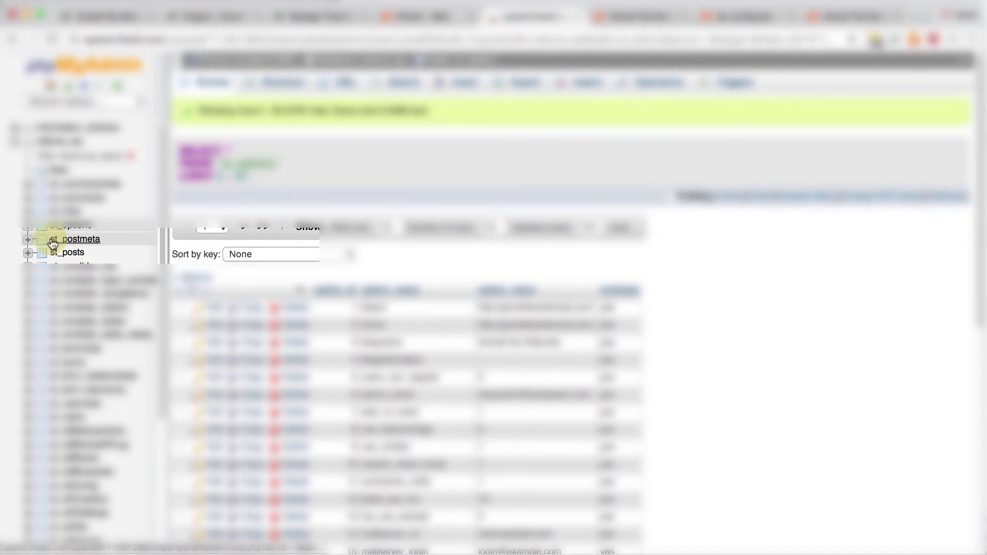
click(738, 15)
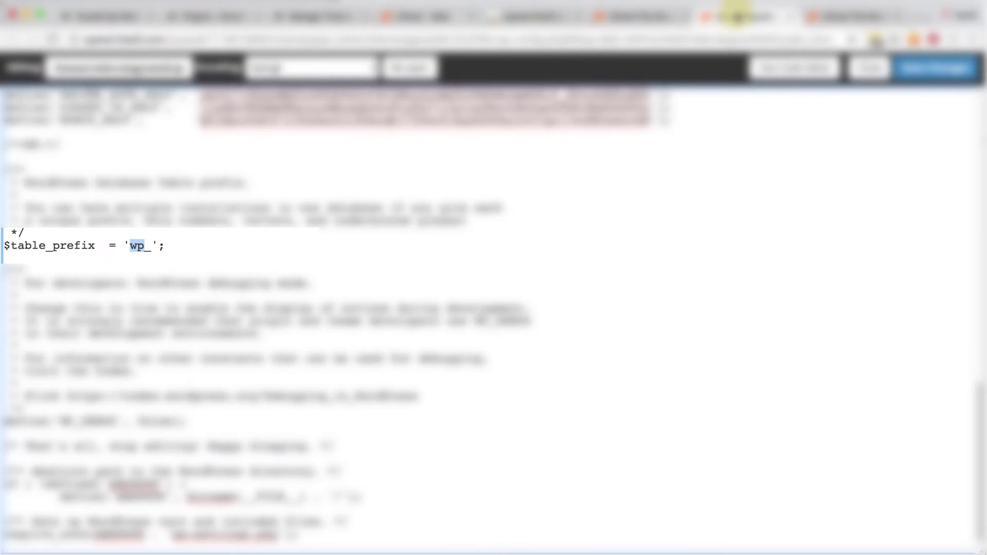
text(st)
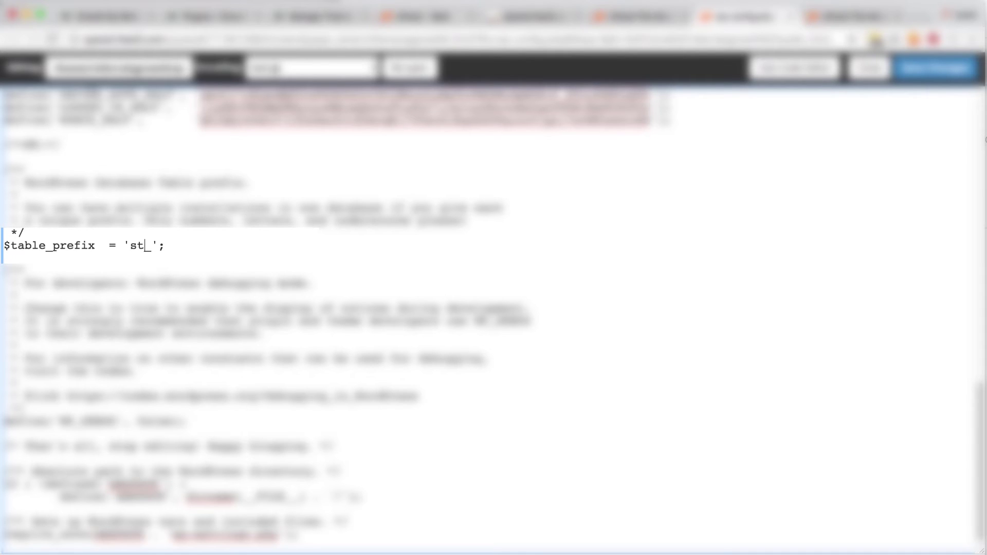
click(937, 68)
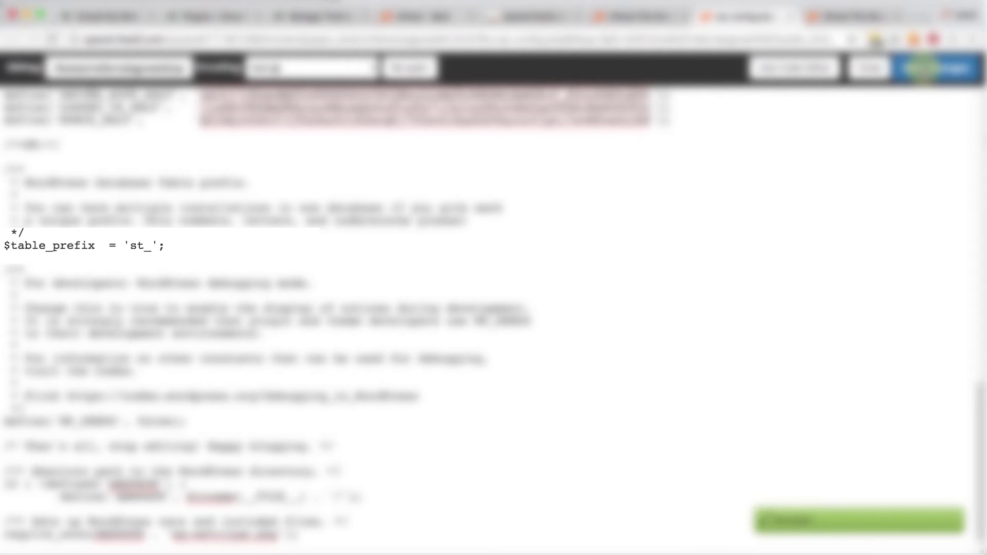
key(super+w)
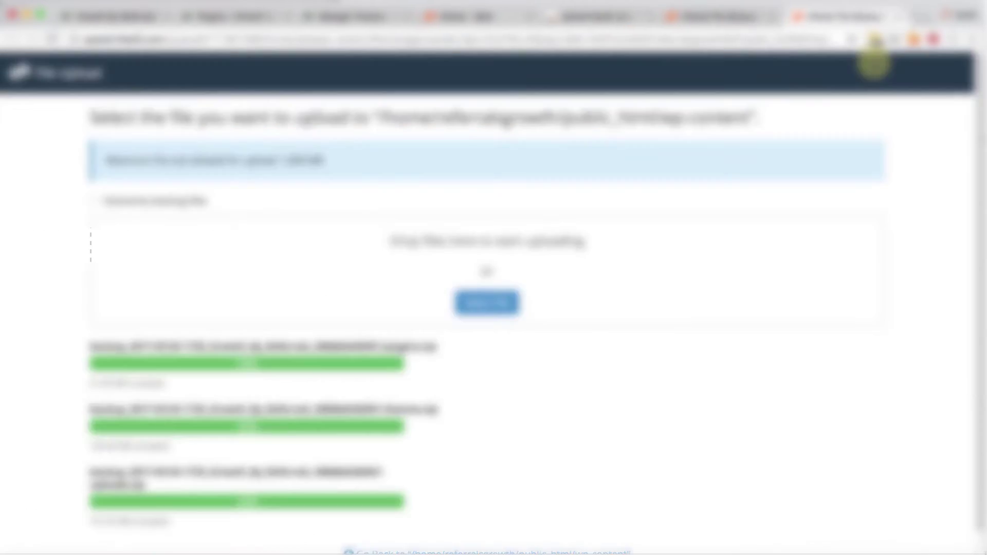
click(897, 18)
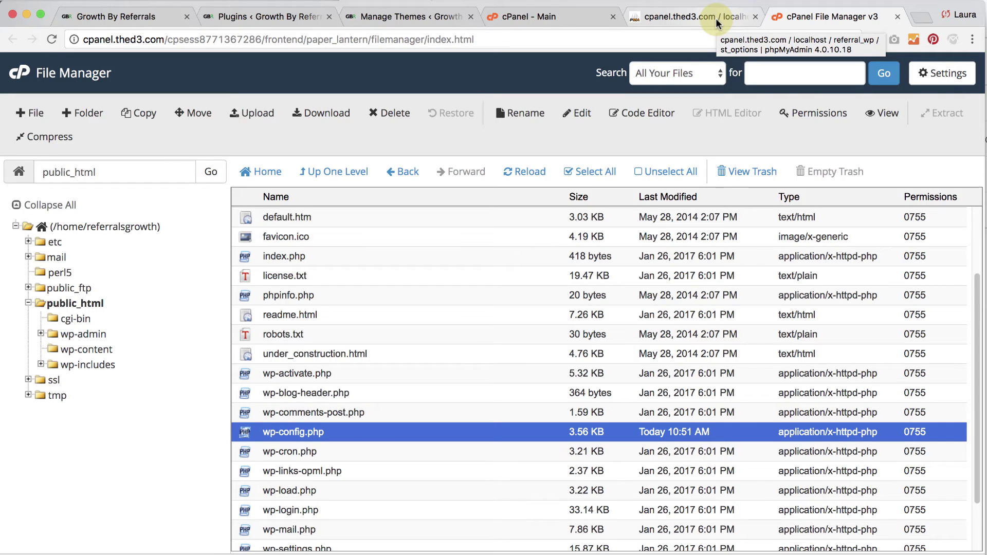
Switch to Finder and inspect the others backup zip and its unzipped folder in Backups
key(super+Tab)
key(super+Tab)
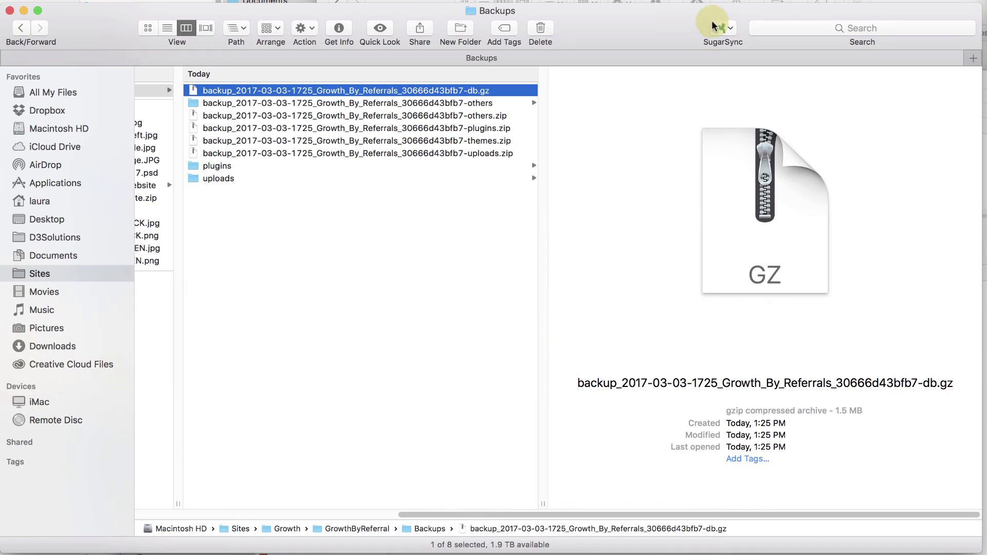
click(483, 116)
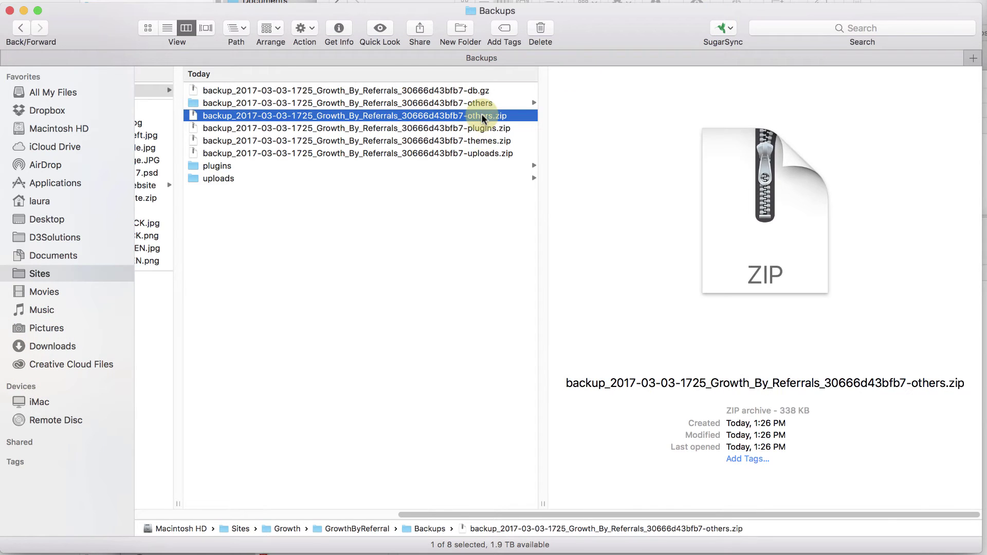
click(477, 105)
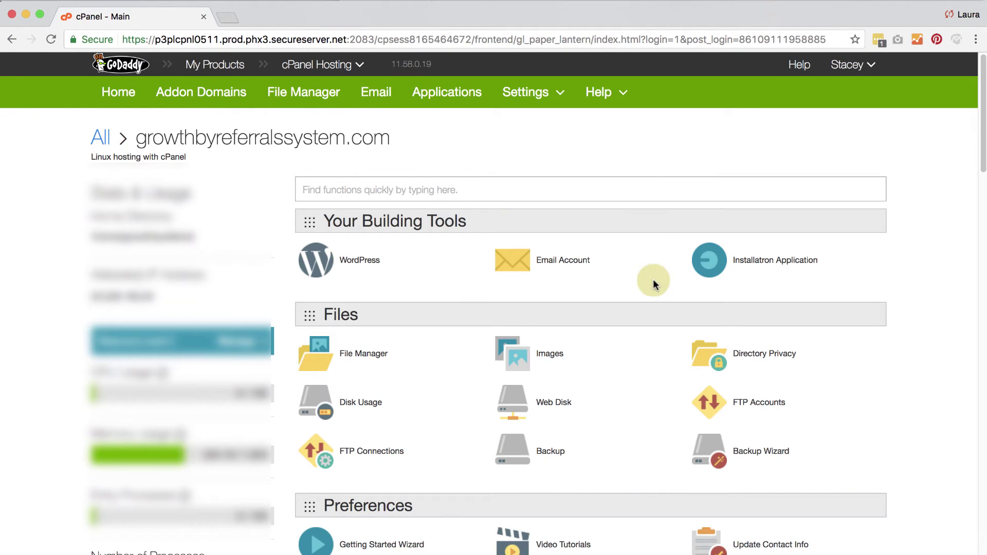
In the old GoDaddy hosting's File Manager, examine the contents of public_html/growthbyreferrals.com/wp-content
click(363, 355)
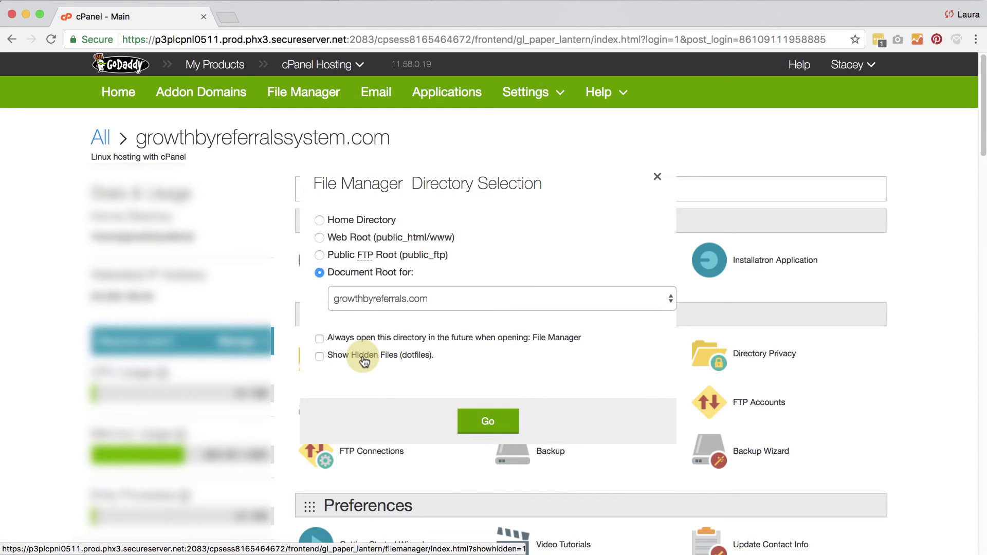
click(486, 419)
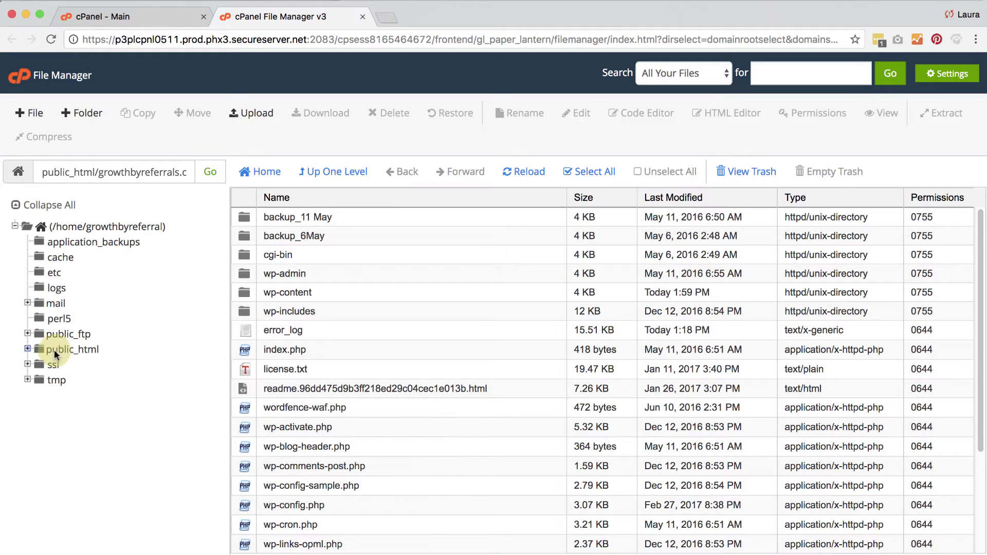
click(70, 349)
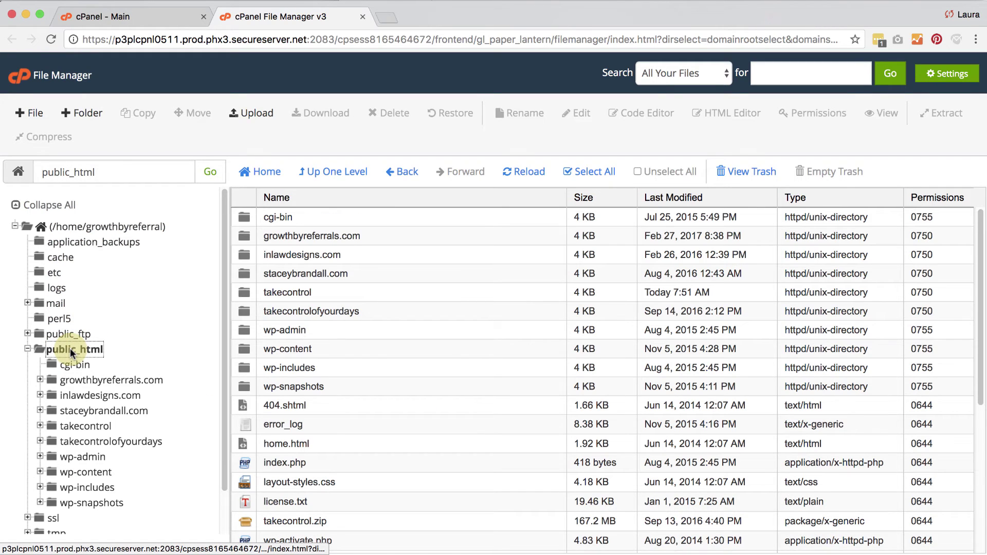
click(85, 383)
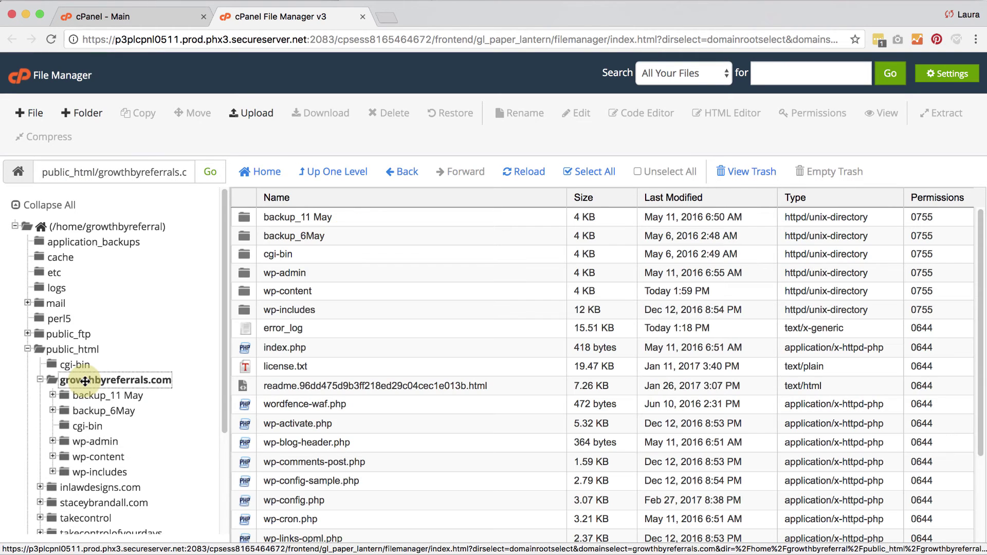
click(68, 459)
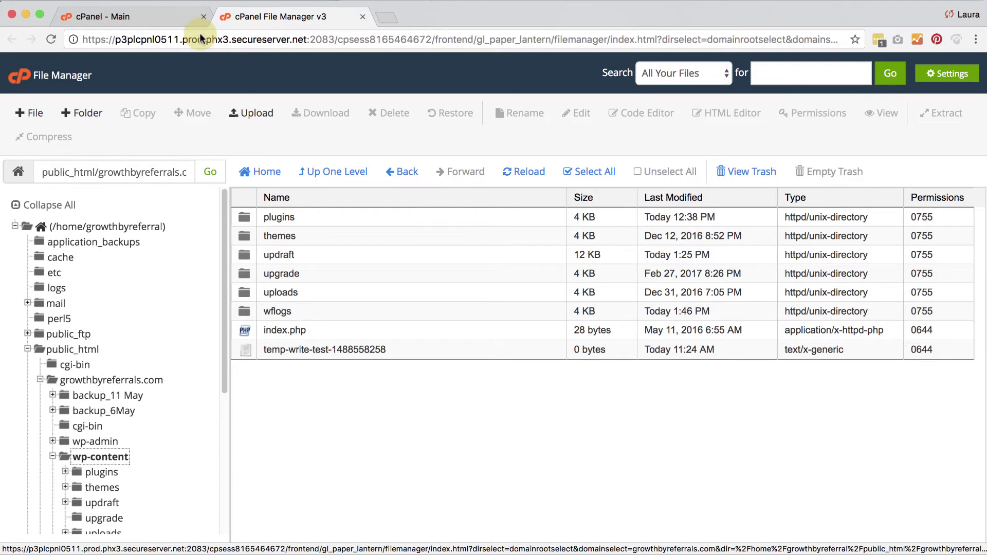
click(159, 17)
click(251, 19)
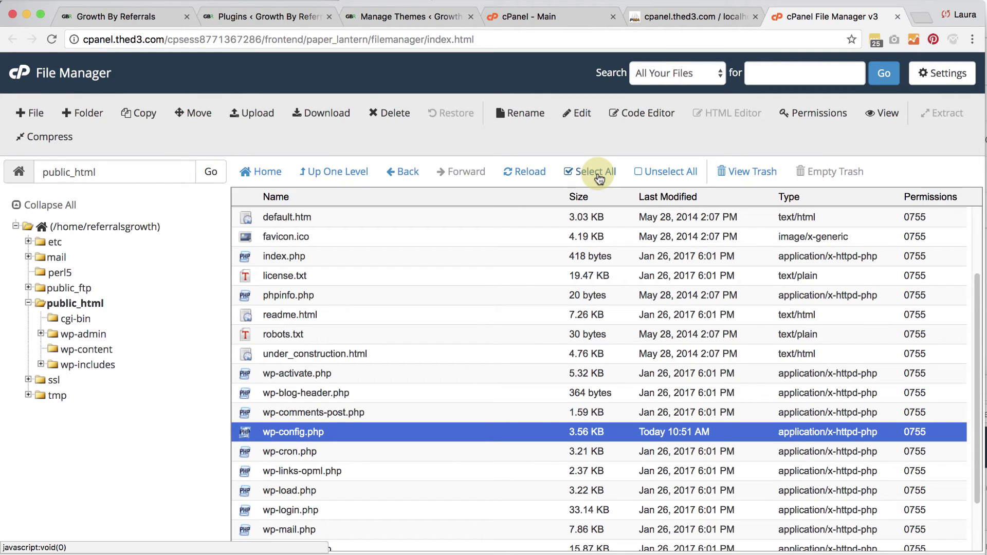
click(88, 350)
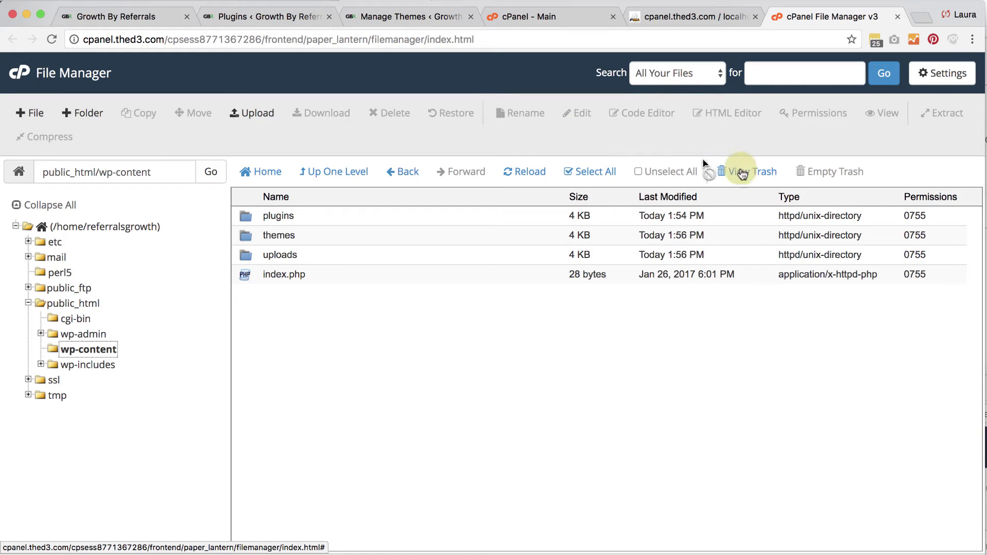
click(253, 113)
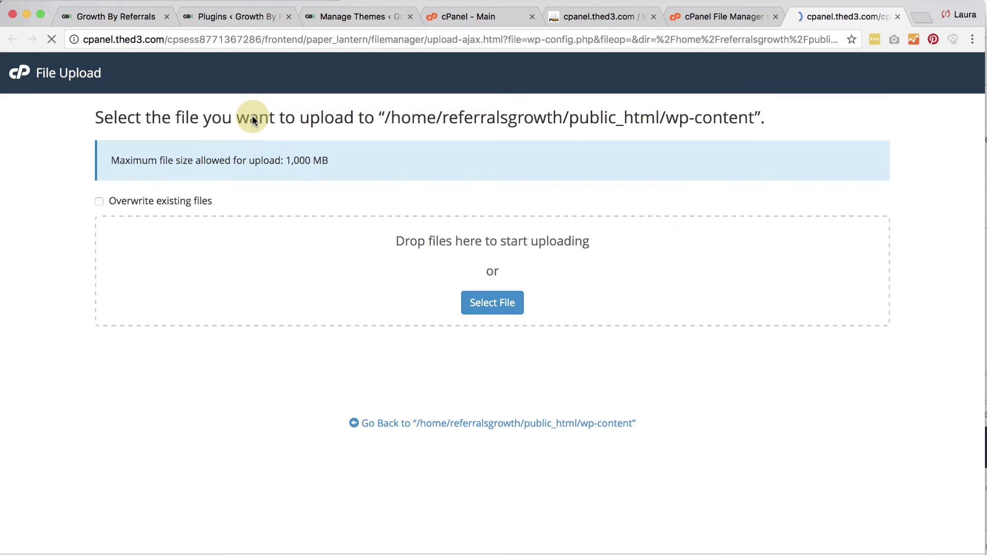
key(super+Tab)
key(super+Tab)
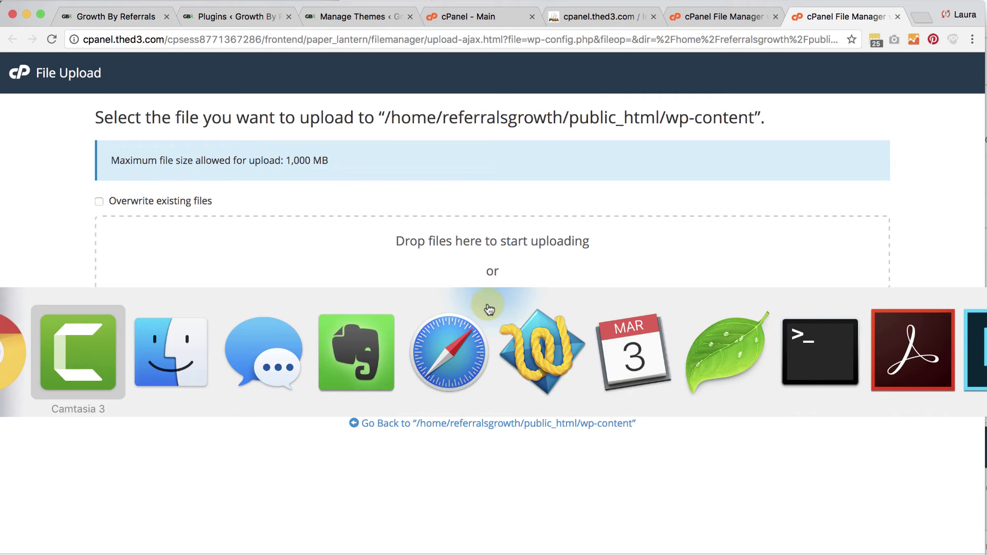
scroll(325, 99, left, 5)
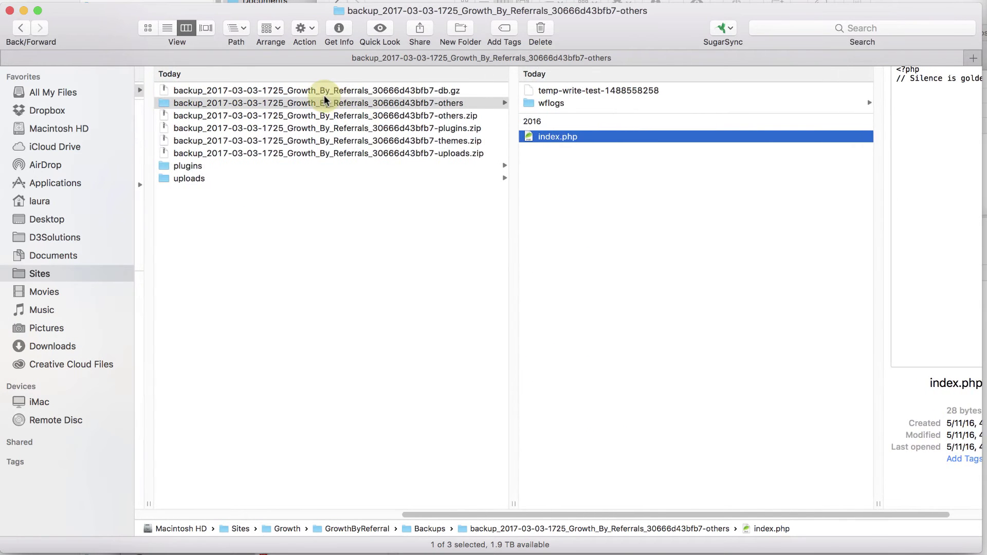
click(412, 116)
drag(414, 113, 481, 301)
key(super+Tab)
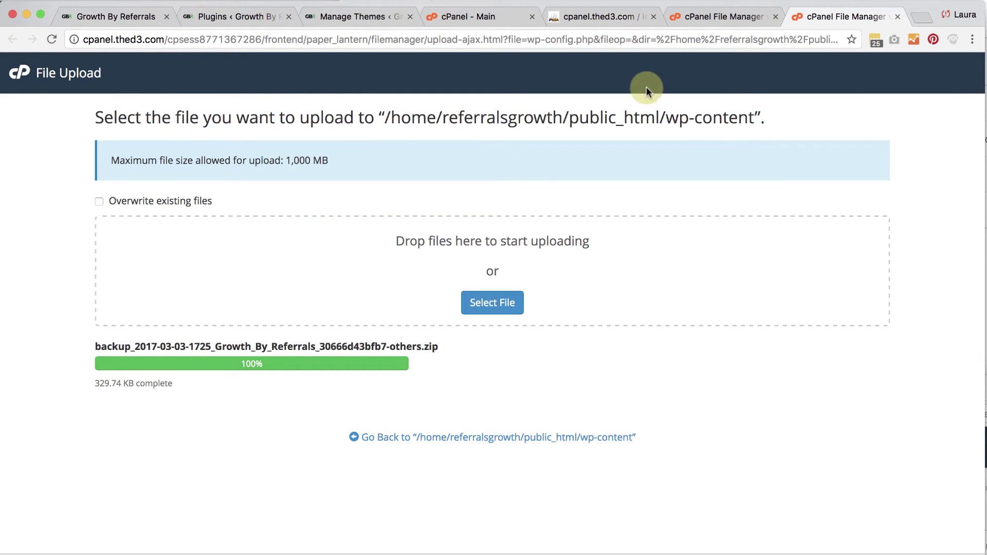
click(898, 18)
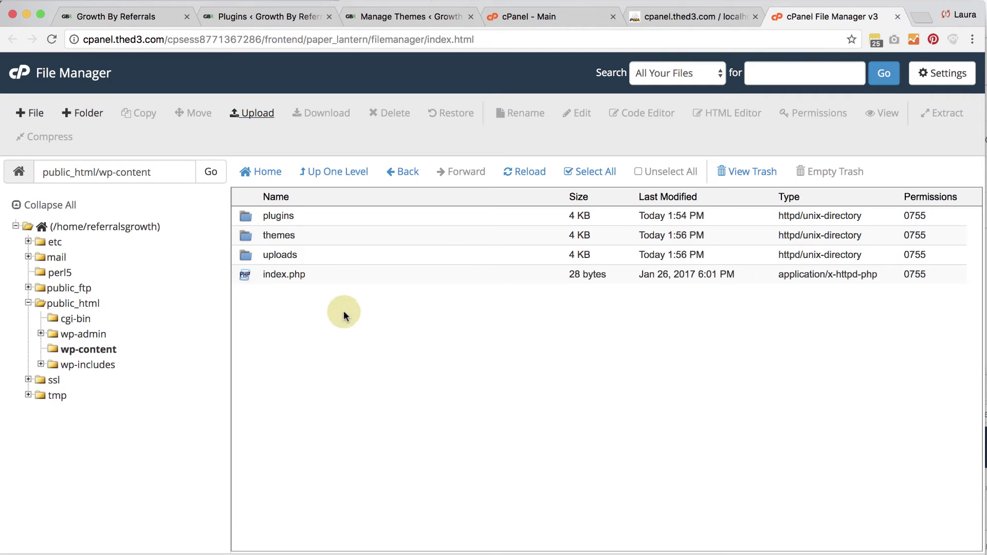
click(91, 351)
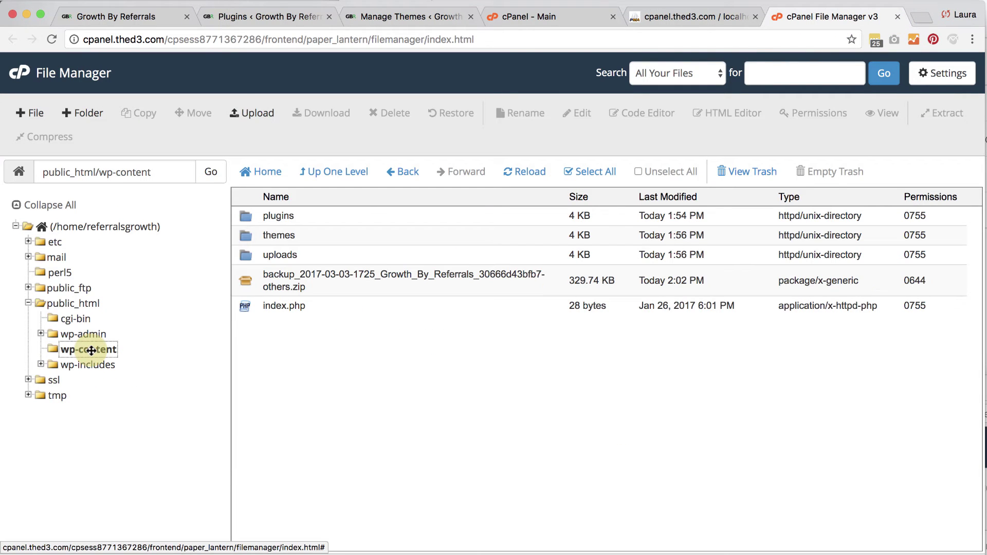
click(316, 283)
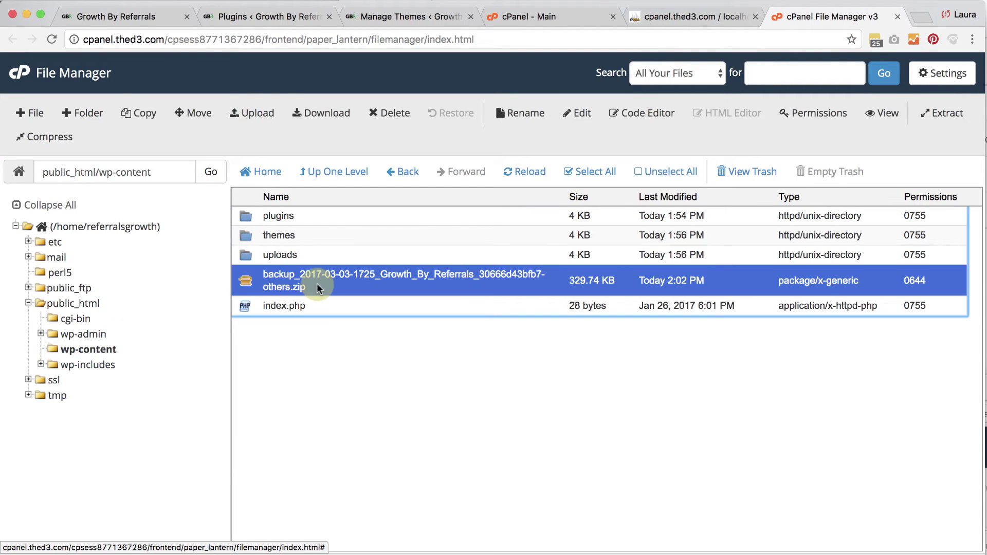
click(935, 113)
click(599, 381)
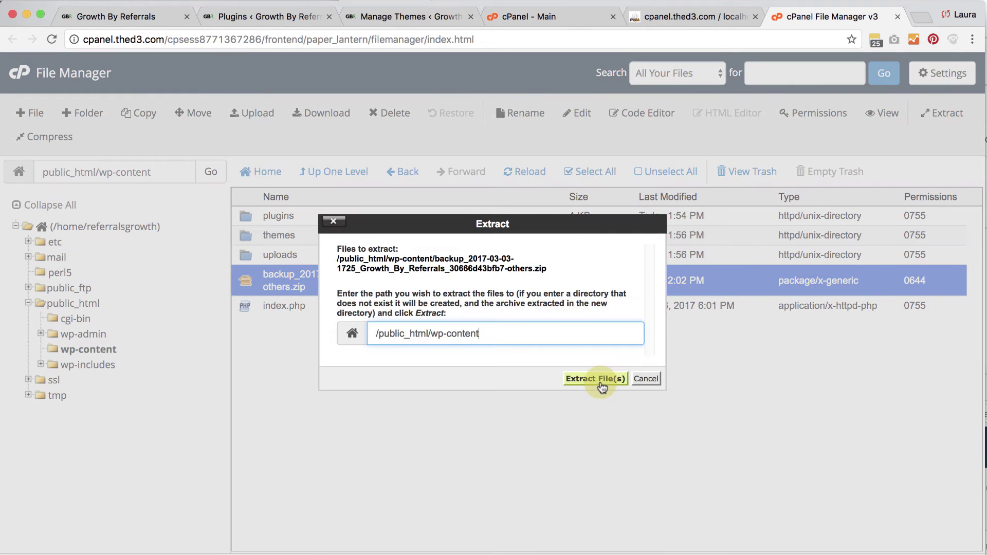
click(718, 444)
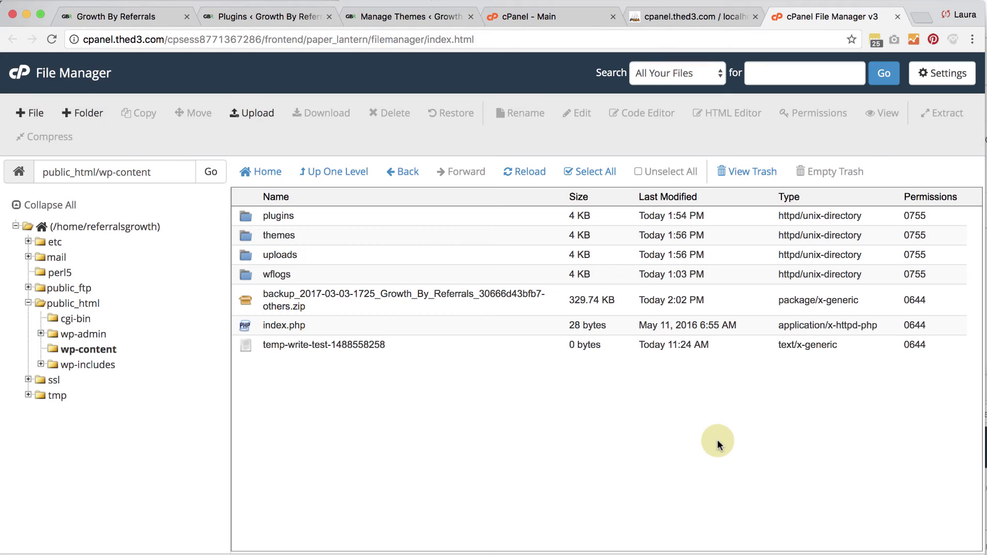
Delete the extracted others backup zip from public_html/wp-content
click(360, 307)
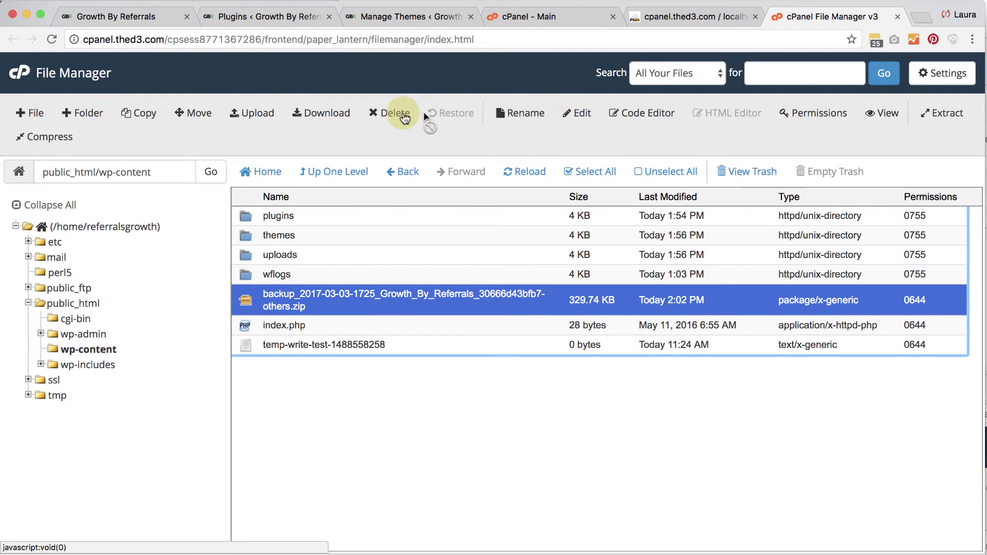
click(398, 114)
click(421, 312)
click(605, 353)
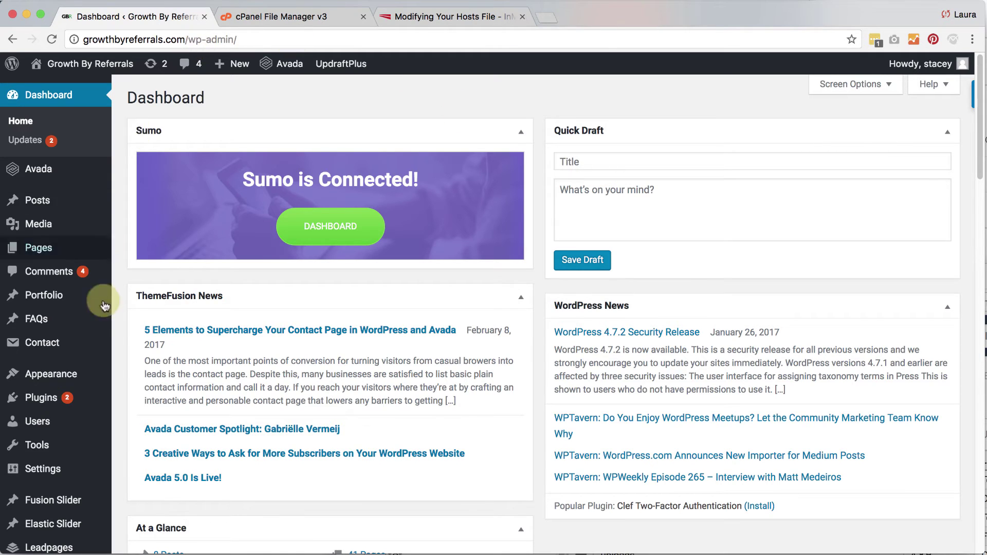
Open the WordPress Permalink Settings and review the selected URL structure and the optional base fields
scroll(62, 308, down, 5)
mouse_move(54, 369)
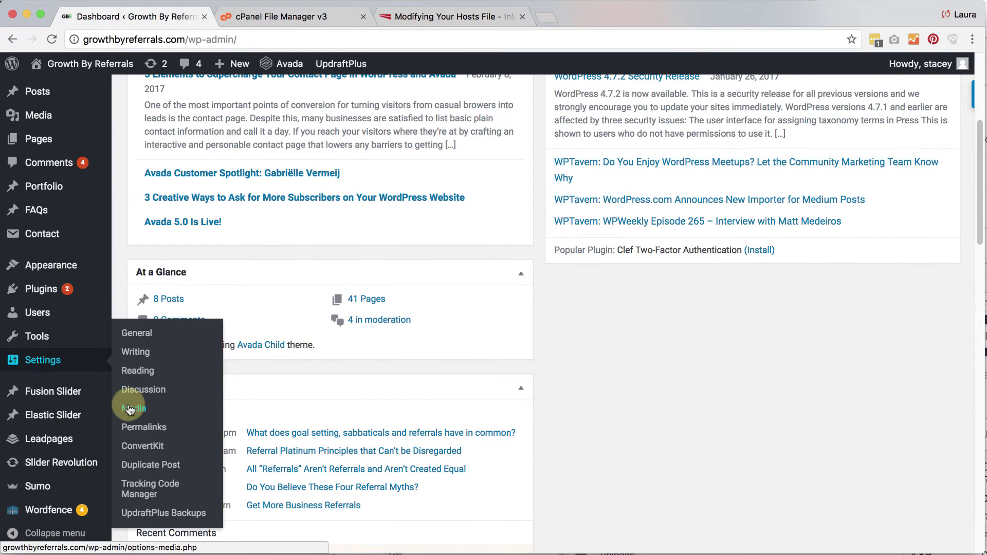
click(152, 432)
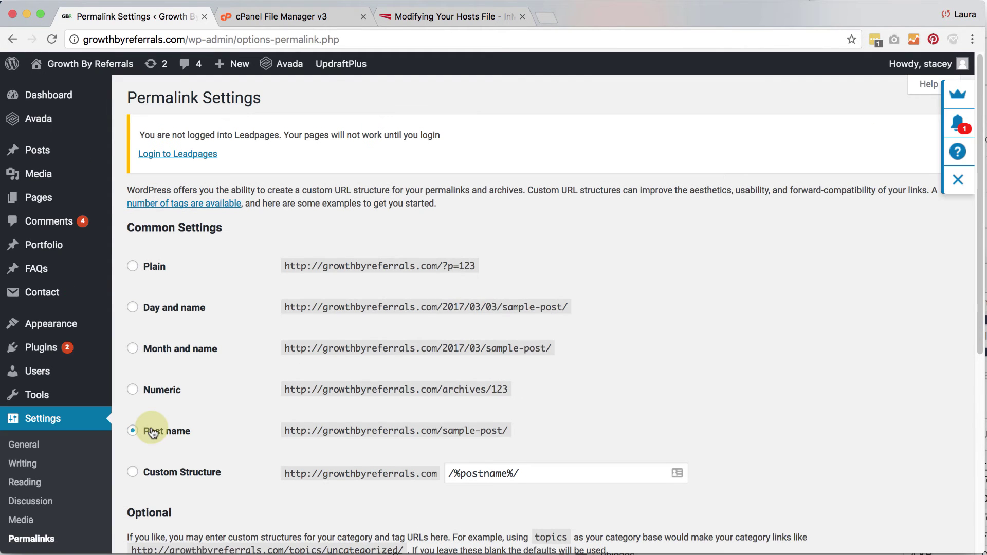
scroll(235, 457, down, 1)
scroll(235, 457, down, 2)
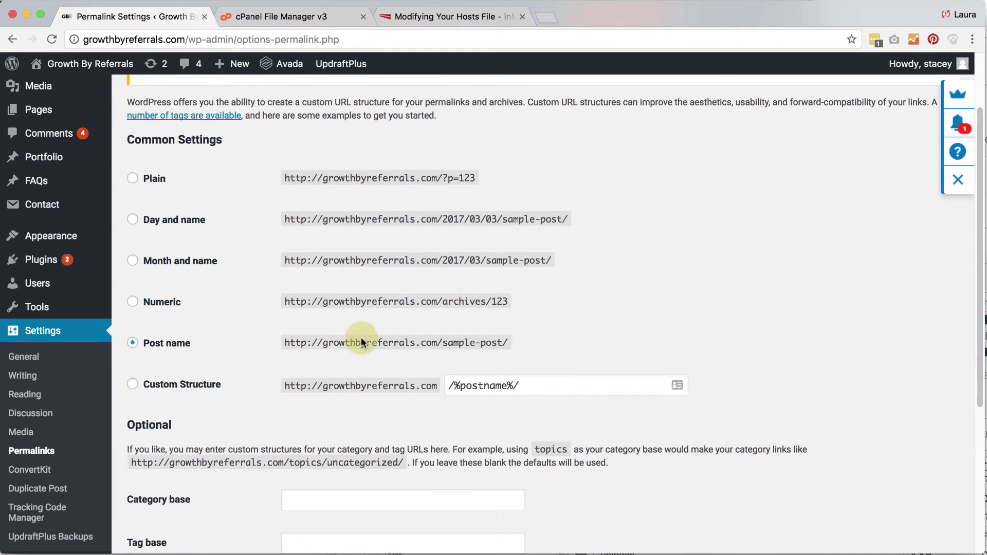
scroll(582, 337, down, 5)
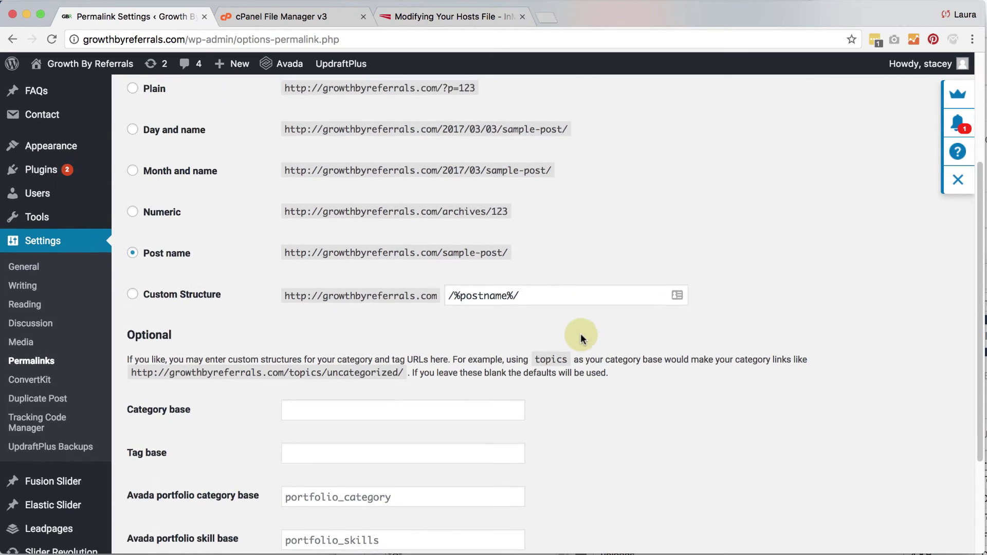
scroll(581, 334, down, 3)
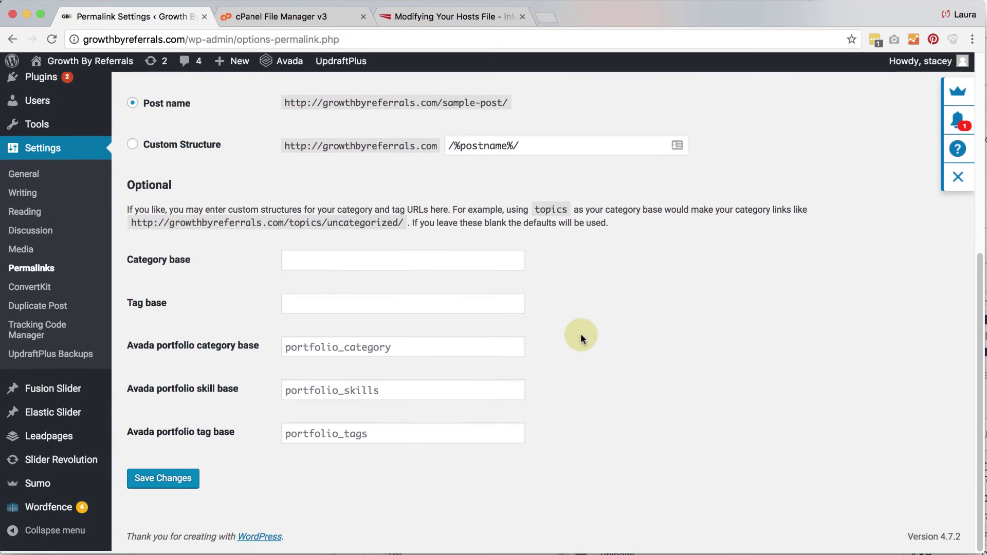
scroll(581, 334, up, 12)
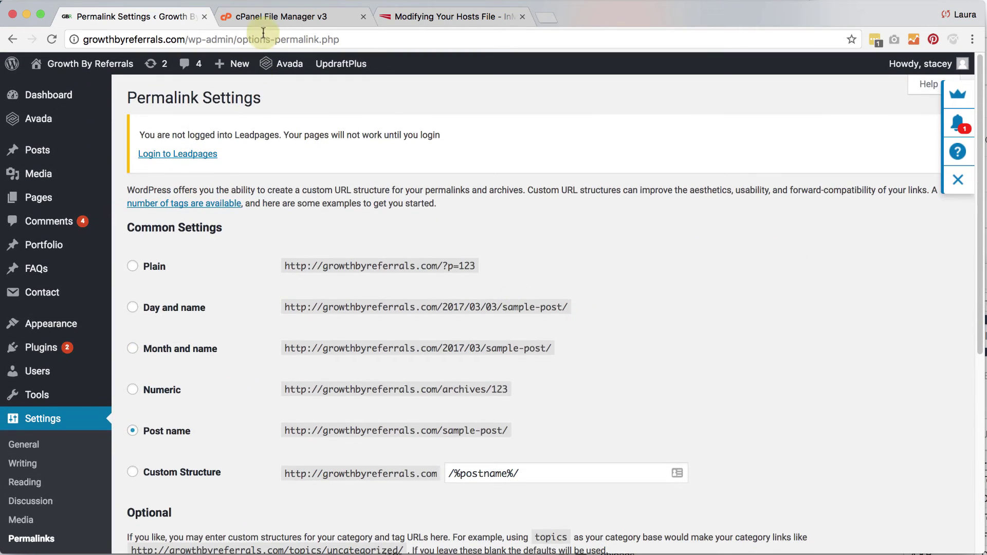
In the cPanel File Manager, examine the contents of the wp-content and public_html folders
click(263, 23)
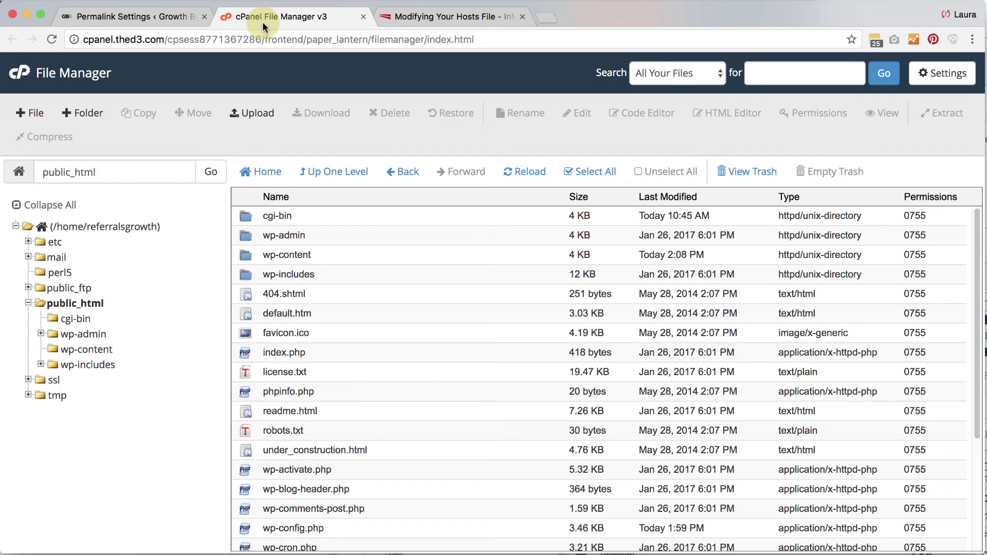
click(95, 352)
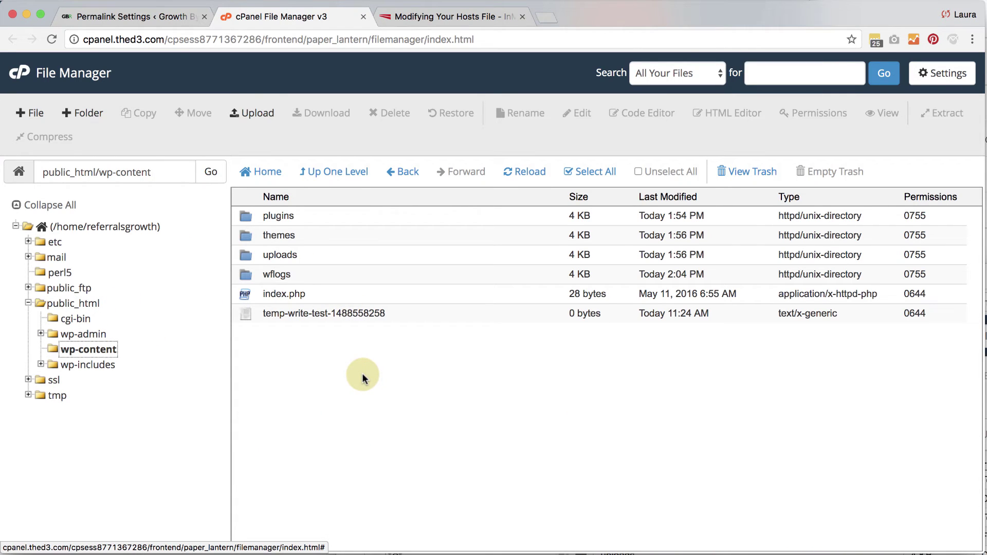
click(72, 304)
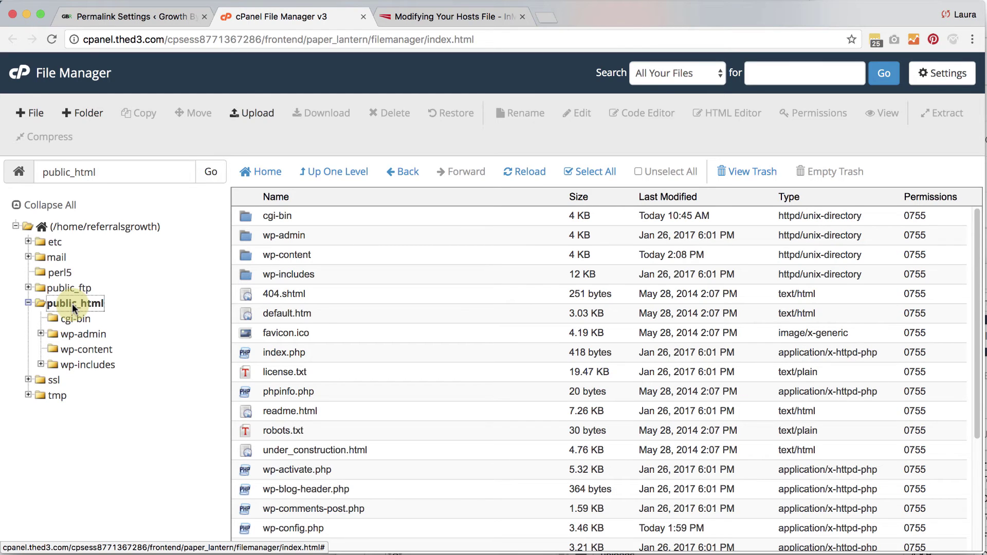
scroll(487, 425, down, 5)
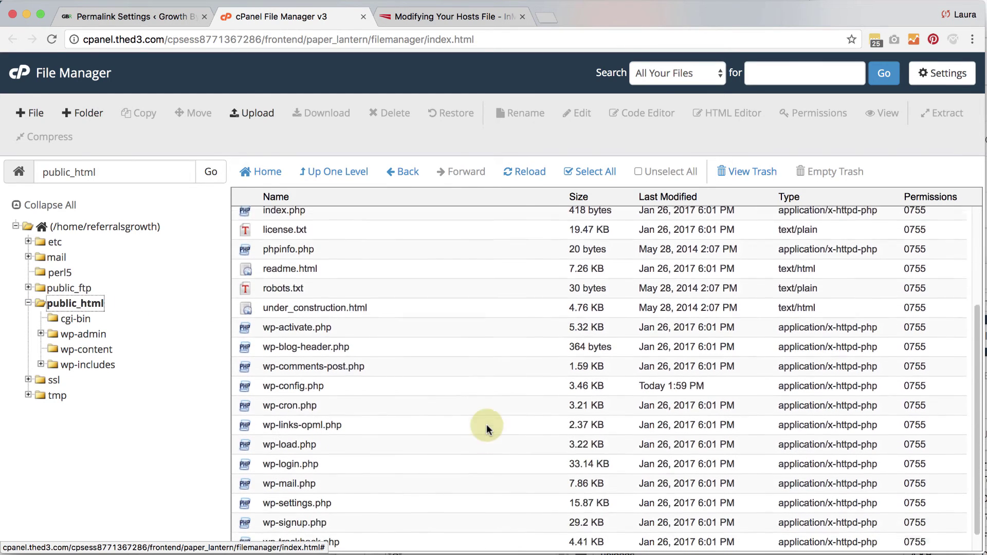
scroll(487, 424, up, 5)
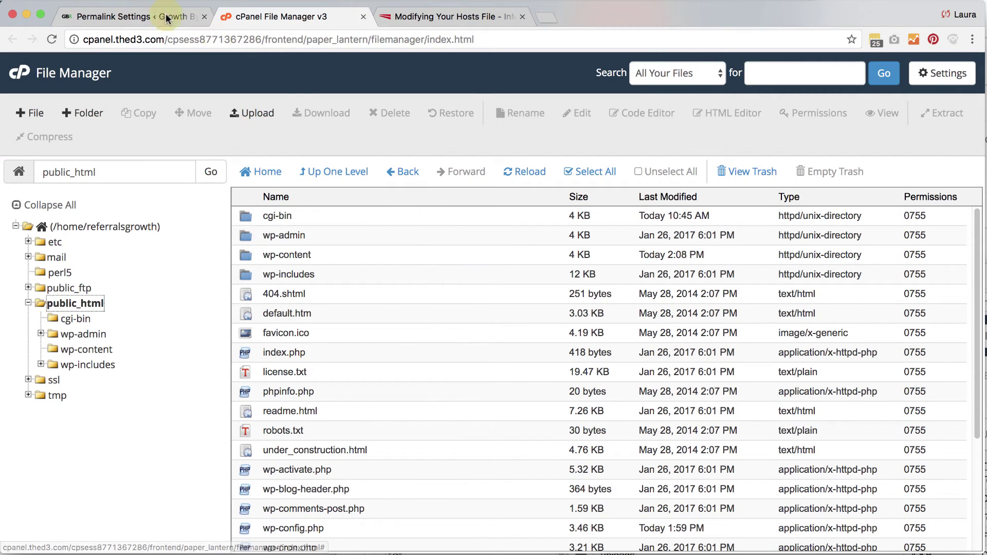
Revisit the Permalink Settings, then consult the InMotion Hosting article Modifying Your Hosts File
click(144, 18)
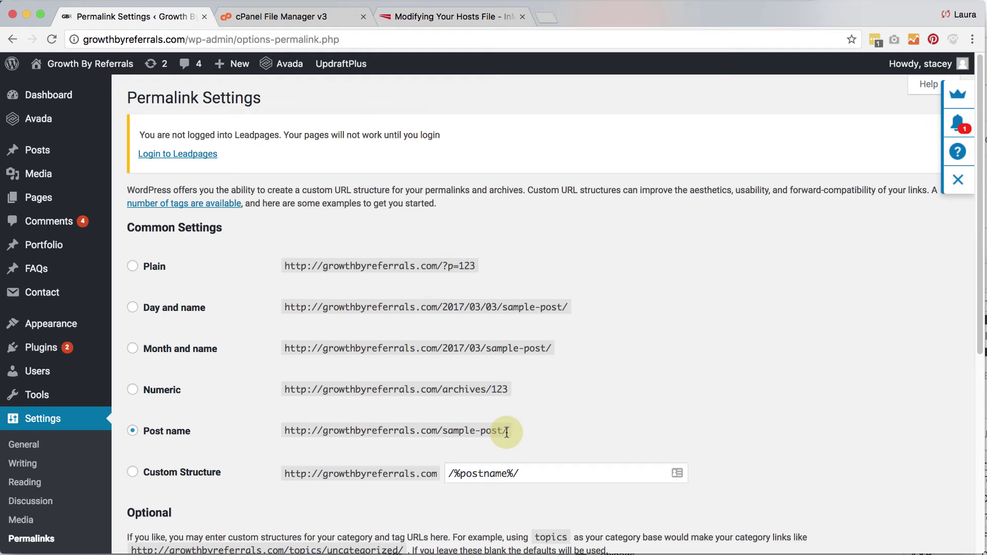
click(433, 18)
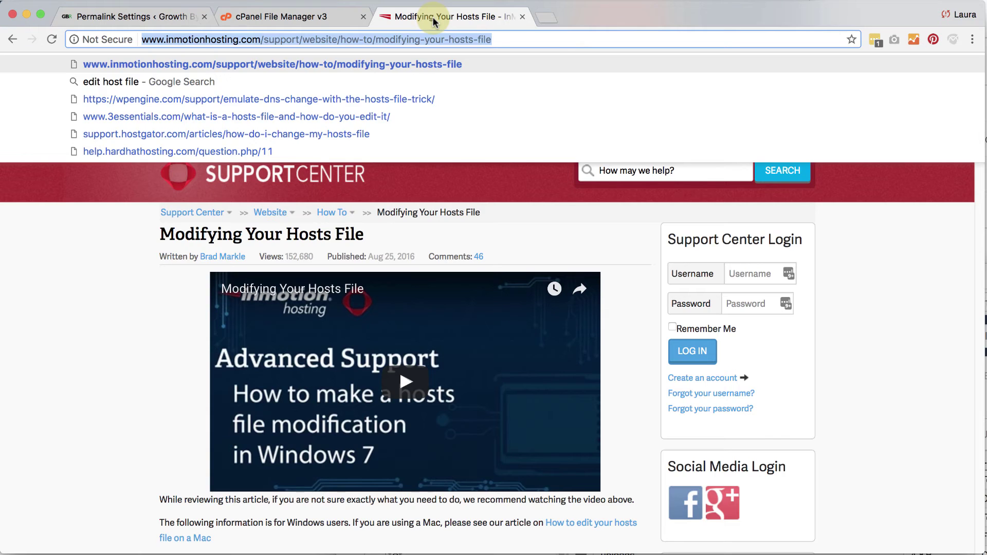
click(899, 296)
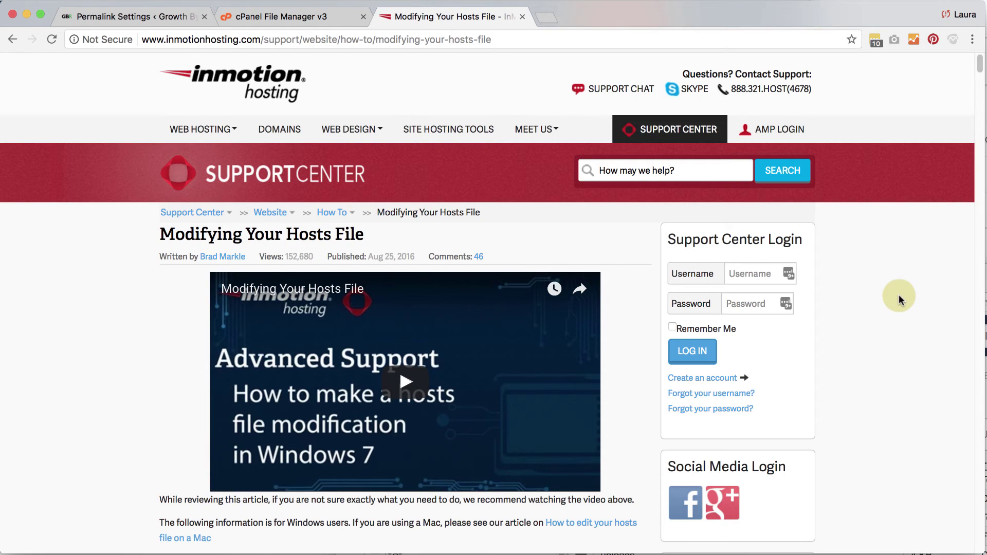
scroll(898, 294, down, 3)
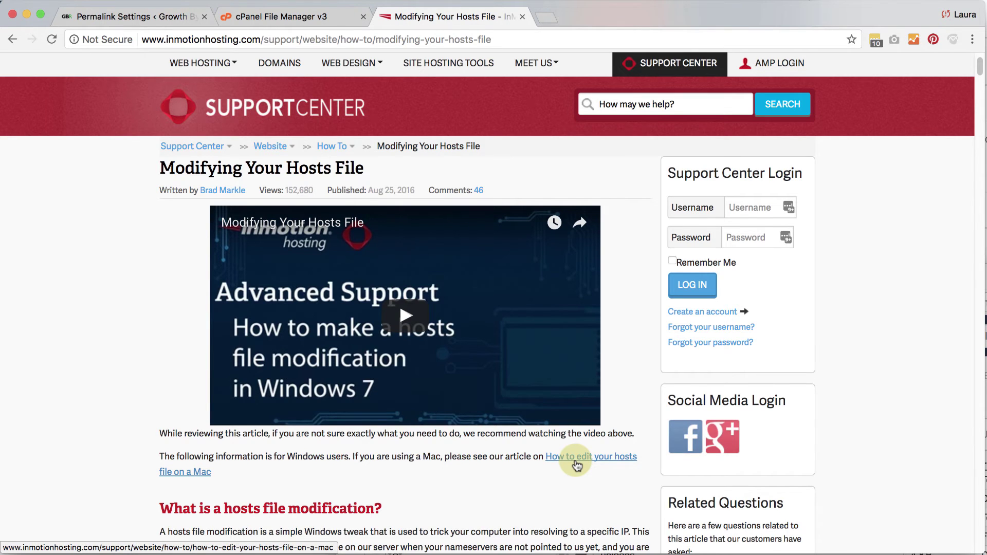
key(super+Tab)
key(super+Tab)
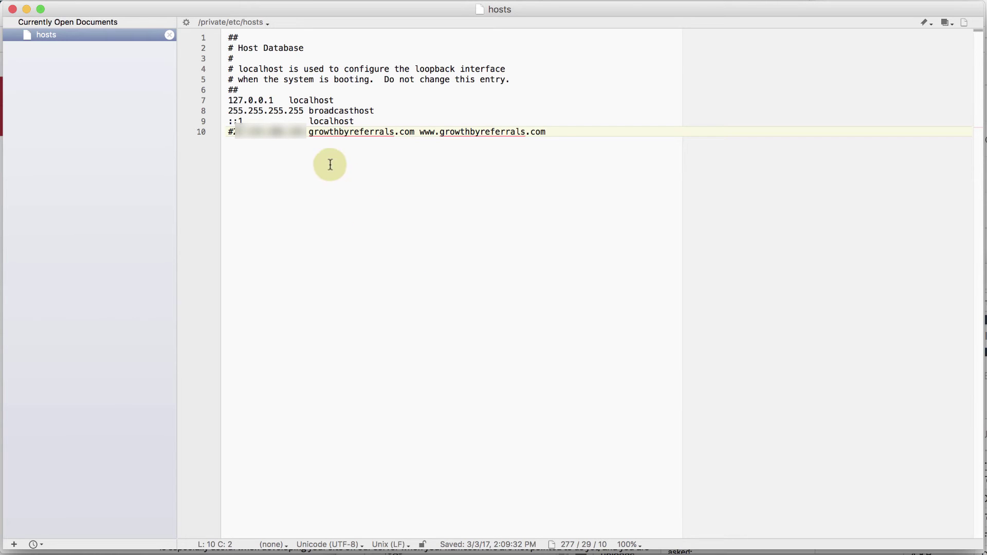
drag(308, 131, 545, 135)
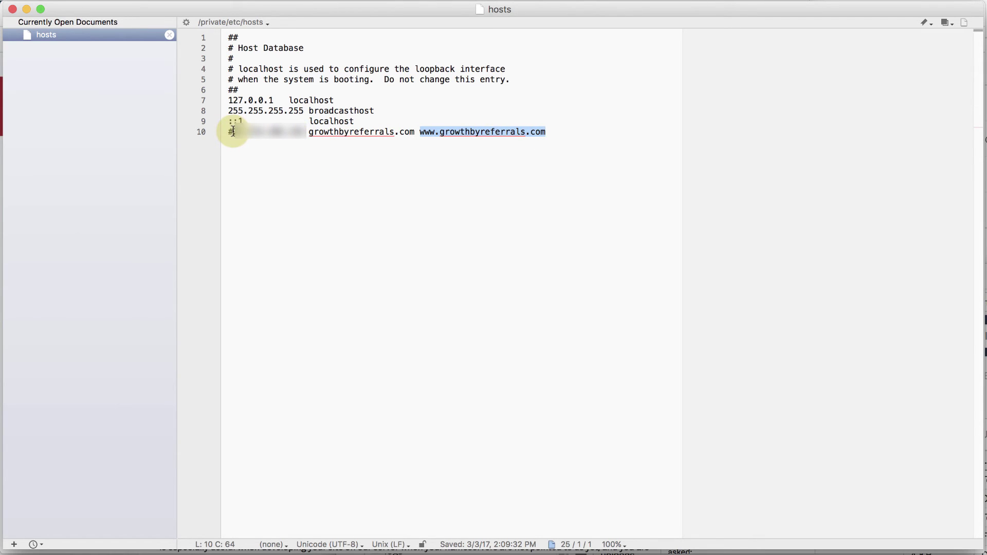
click(232, 132)
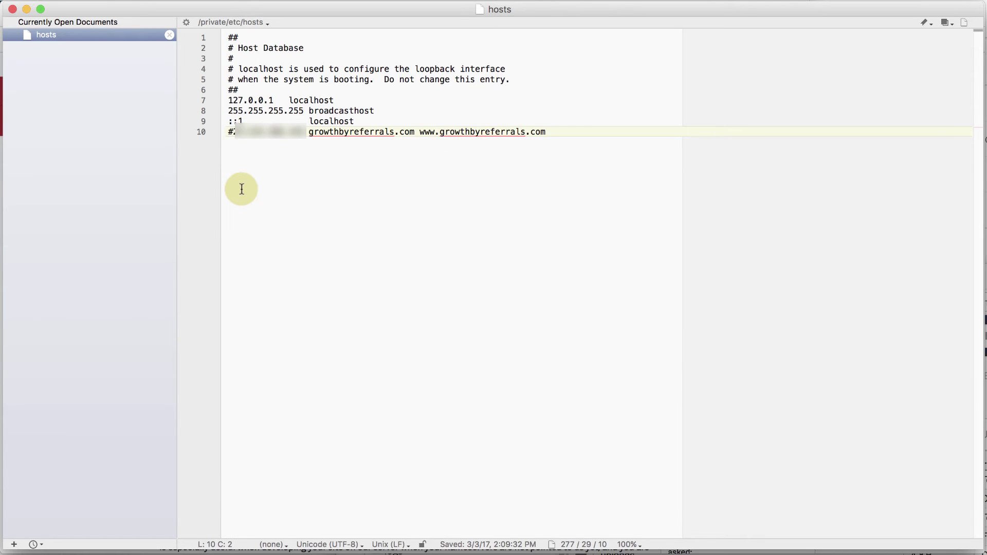
key(shift+Left)
key(BackSpace)
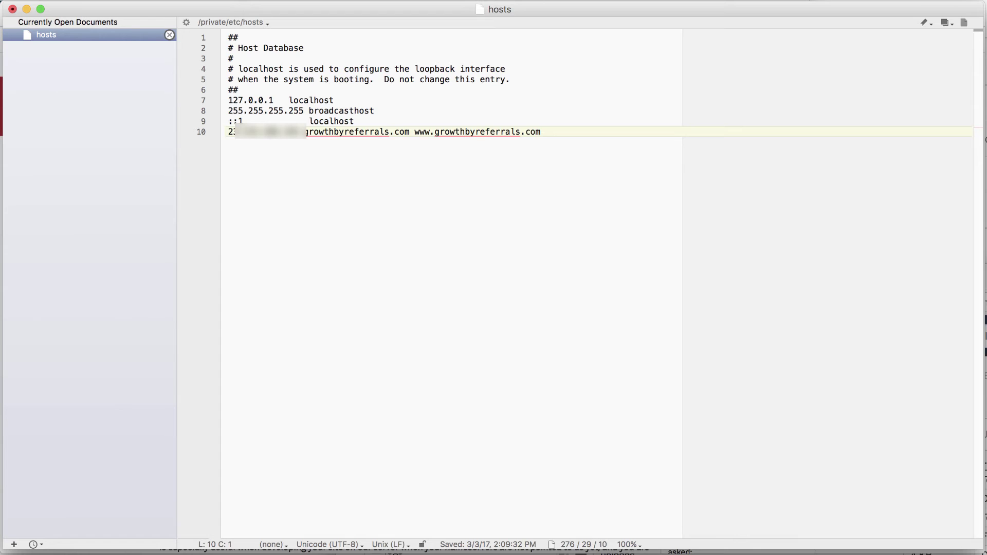
key(super+s)
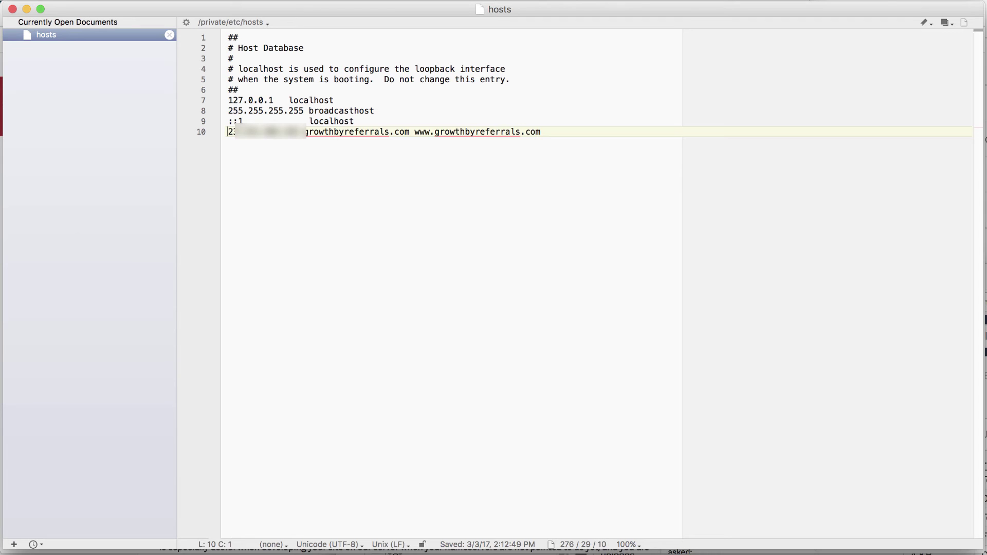
Switch back to the browser, load growthbyreferrals.com in a new tab, and check the site's home and Blog pages
key(super+Tab)
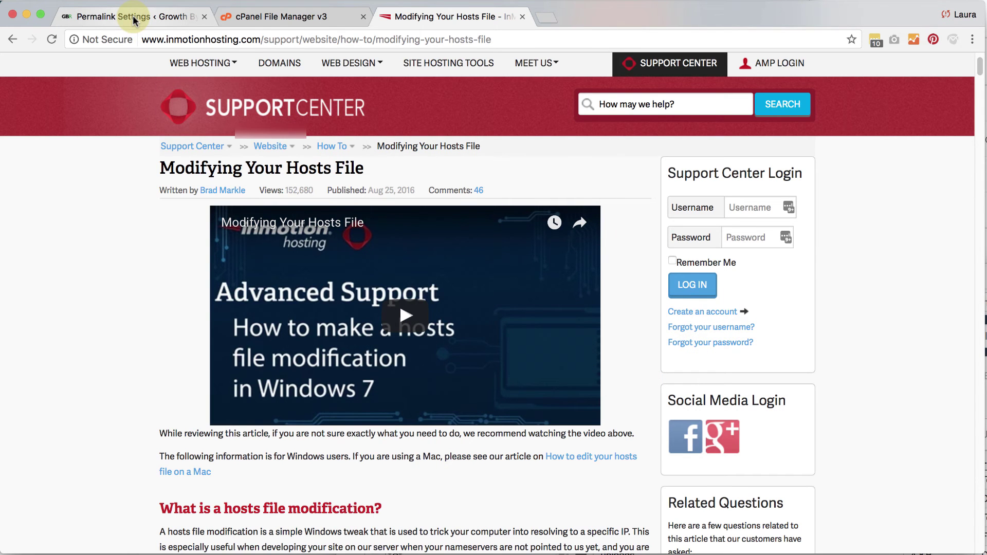
key(super+t)
text(gw)
key(BackSpace)
text(rw)
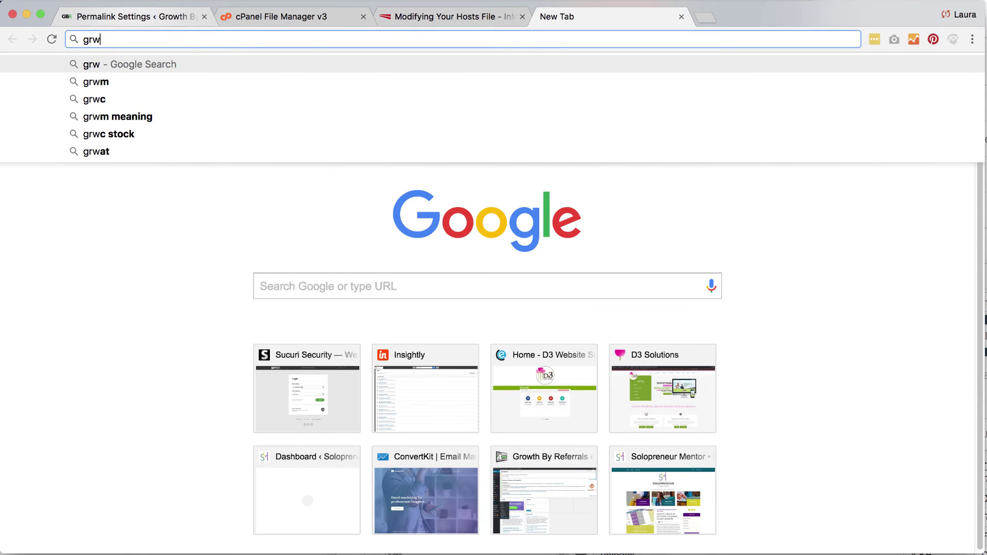
key(BackSpace)
text(owth)
key(Return)
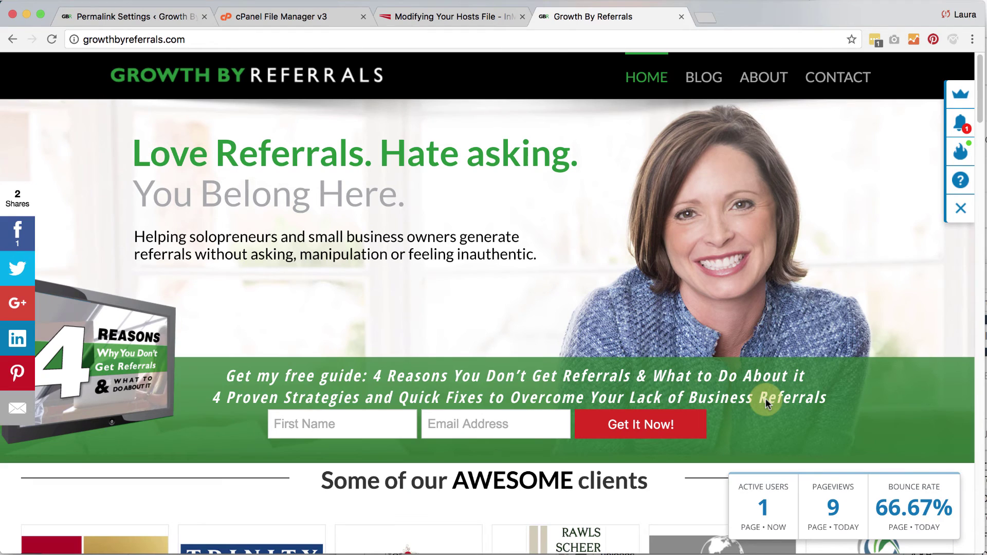
click(960, 209)
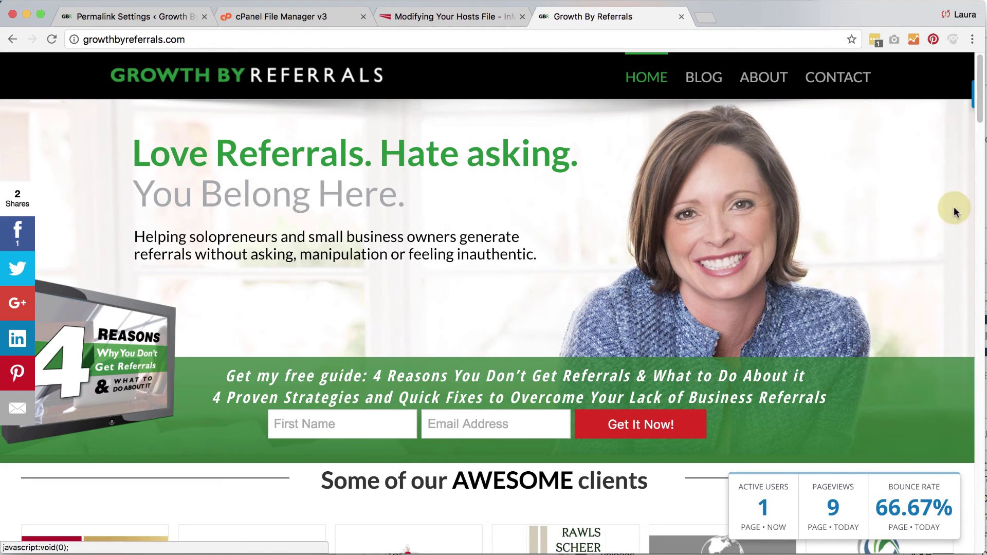
click(703, 77)
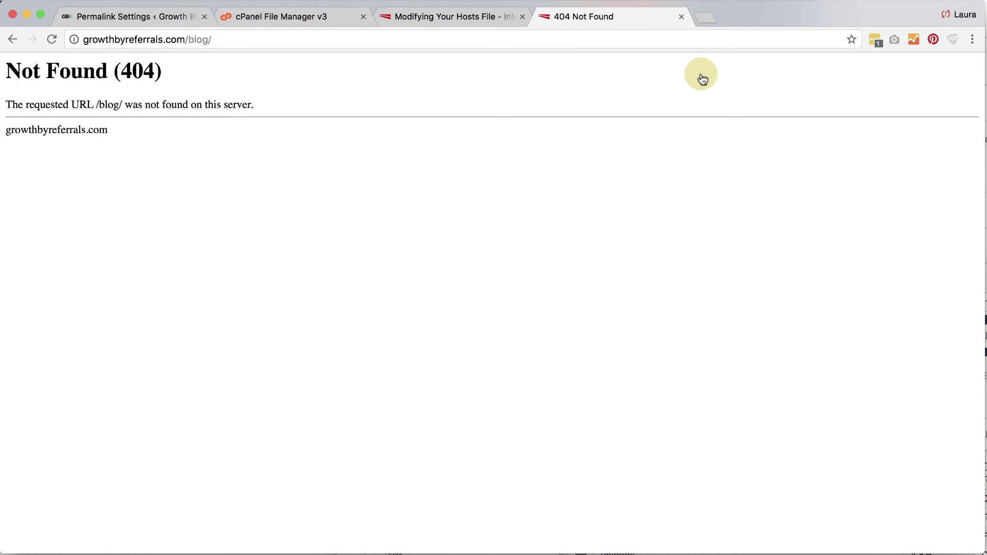
Change the address from the site's blog page to growthbyreferrals.com/wp-admin and load the WordPress login page
click(186, 40)
drag(186, 39, 252, 38)
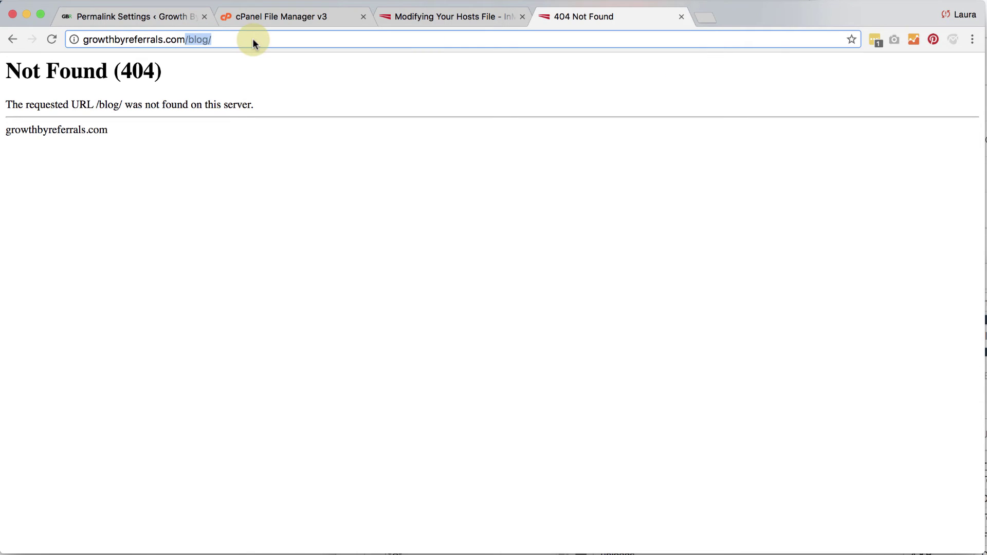
text(/wp-admin)
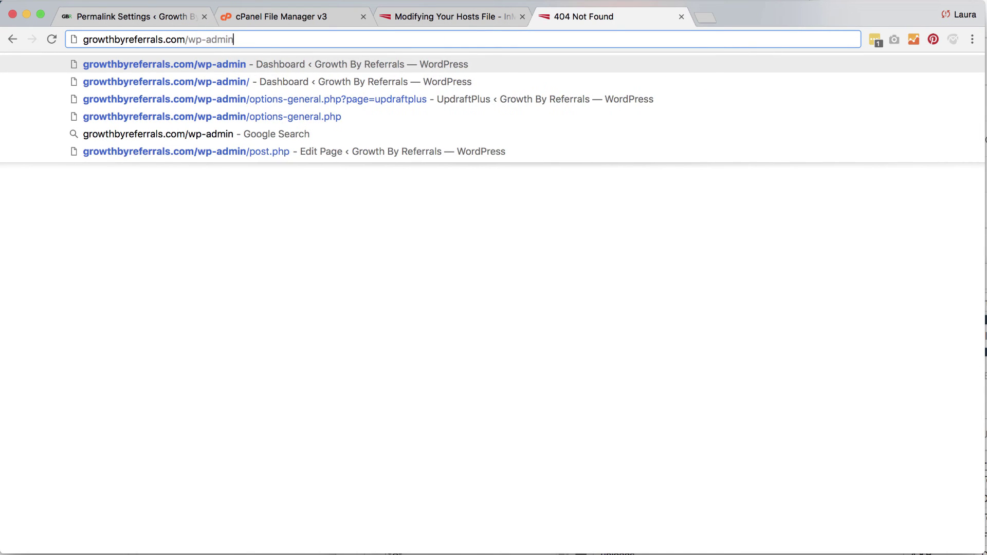
key(Return)
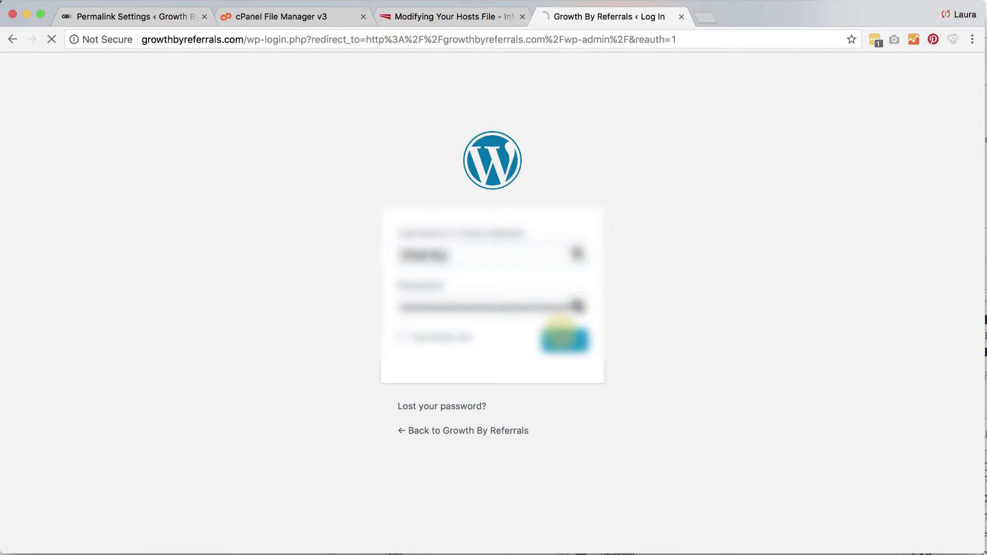
Log in to the WordPress dashboard of growthbyreferrals.com and open its Permalink Settings
click(563, 339)
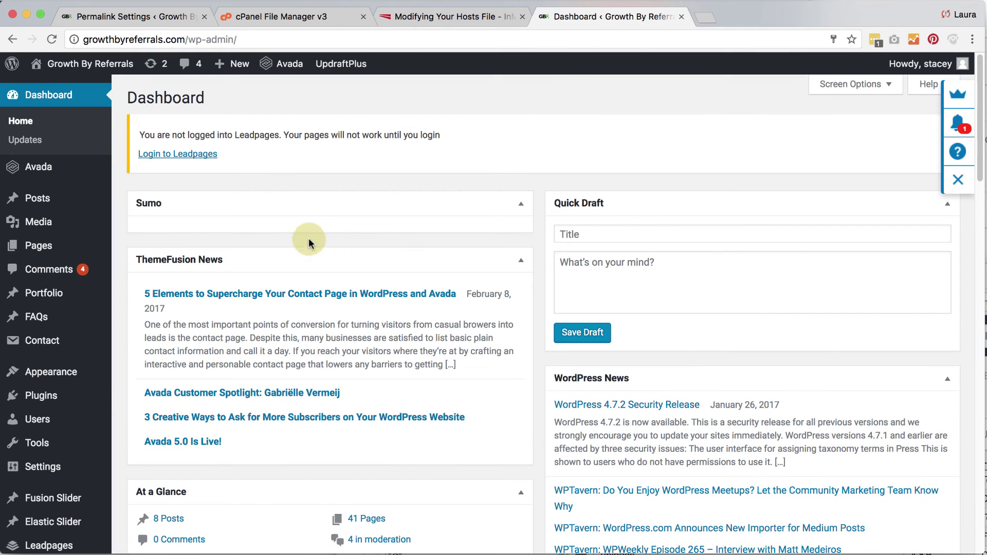
scroll(100, 379, down, 7)
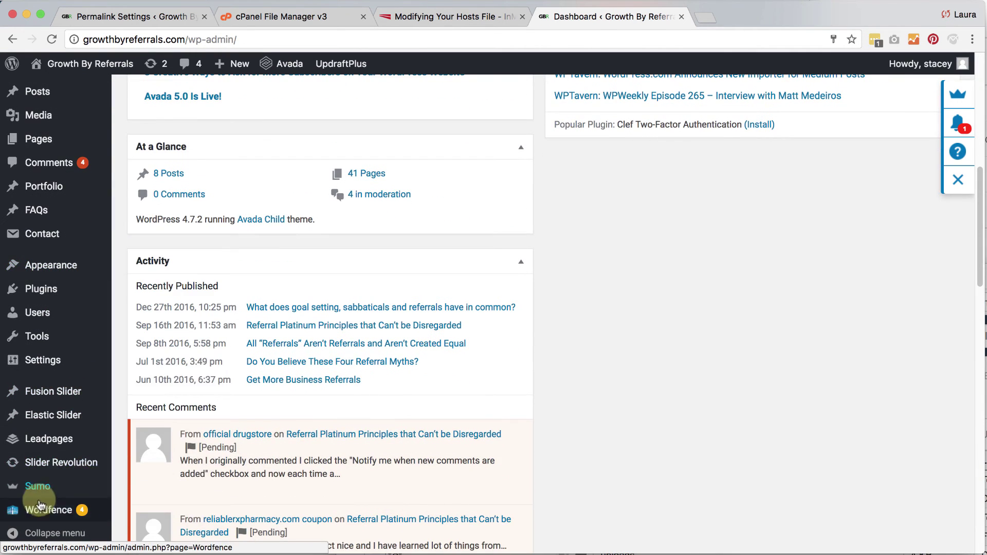
scroll(46, 509, down, 1)
click(38, 362)
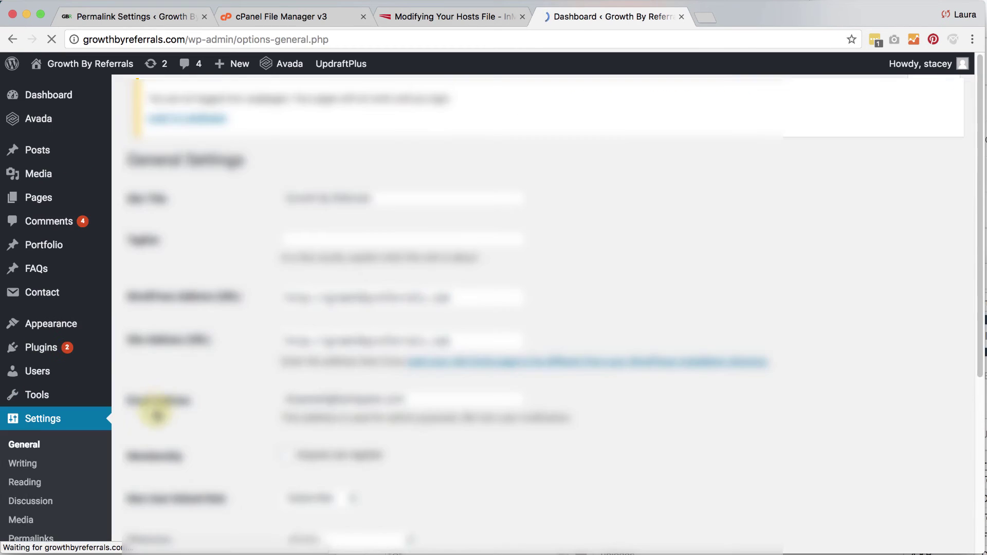
scroll(85, 458, down, 3)
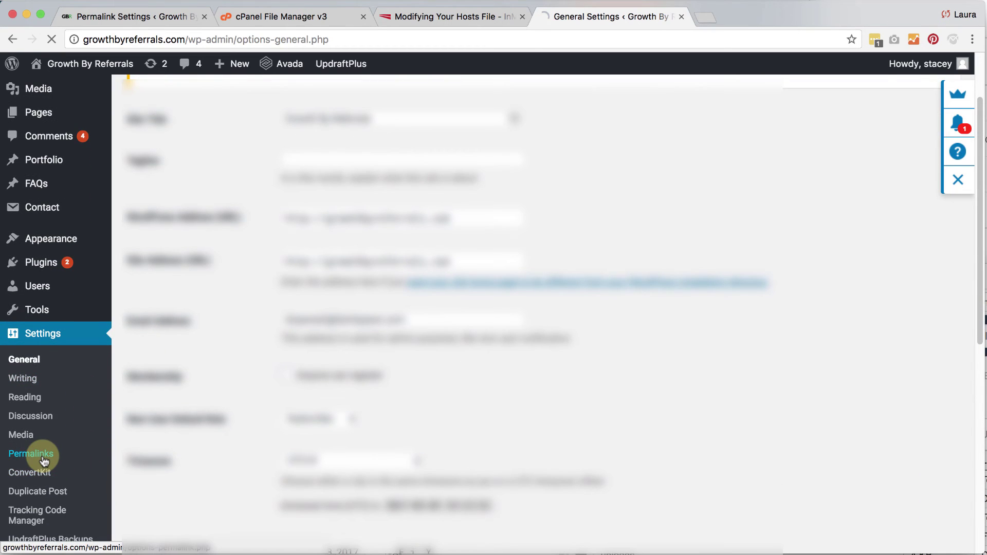
click(43, 459)
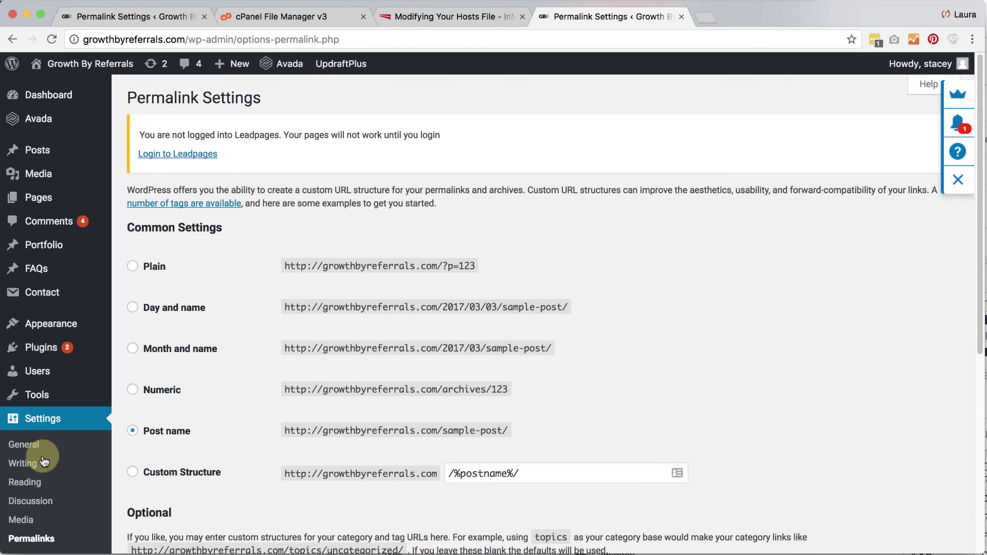
Save the permalink settings again with the Post name structure kept
scroll(695, 418, down, 6)
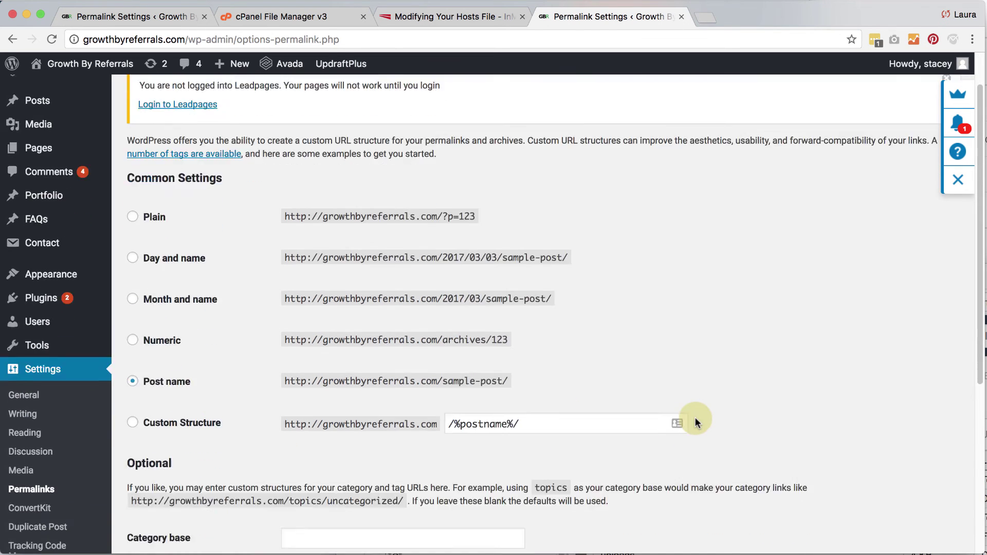
scroll(695, 417, down, 1)
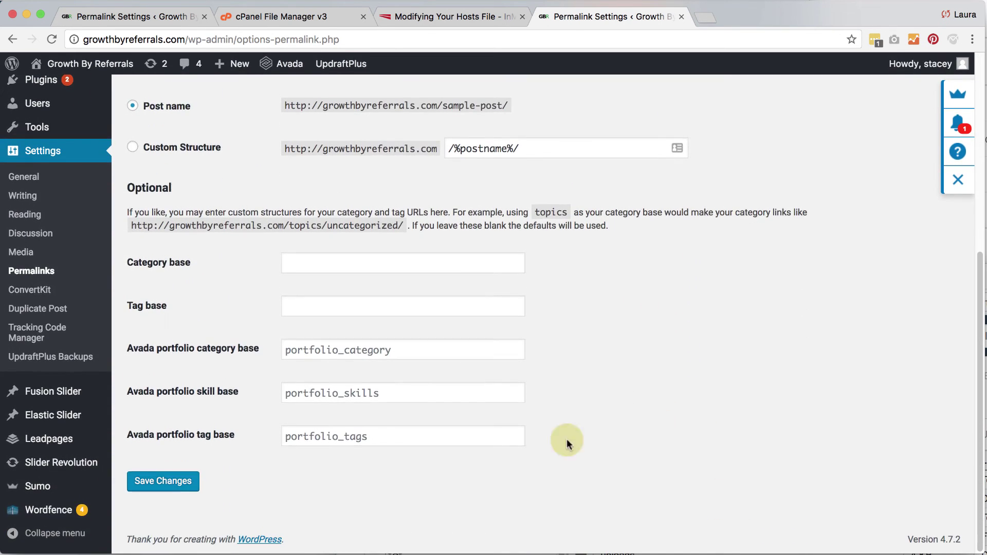
click(189, 482)
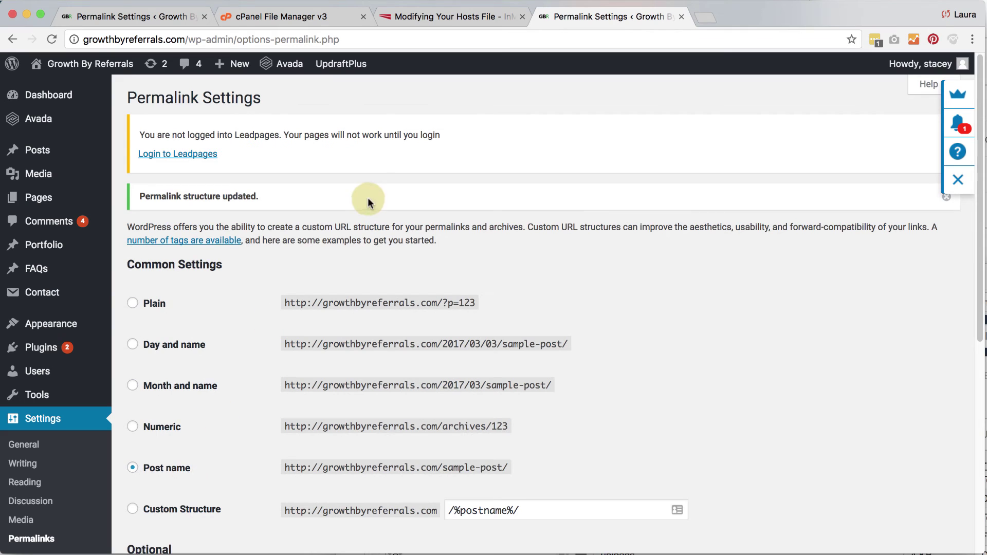
Load growthbyreferrals.com in a new tab and check that its Blog, About and Contact pages open
key(ctrl+t)
text(go)
key(BackSpace)
key(BackSpace)
text(r)
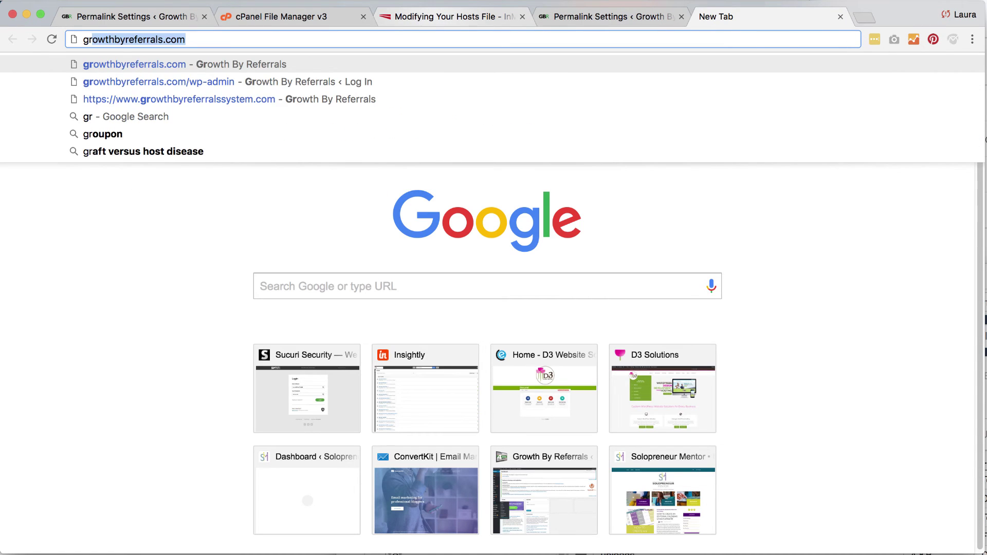
key(Return)
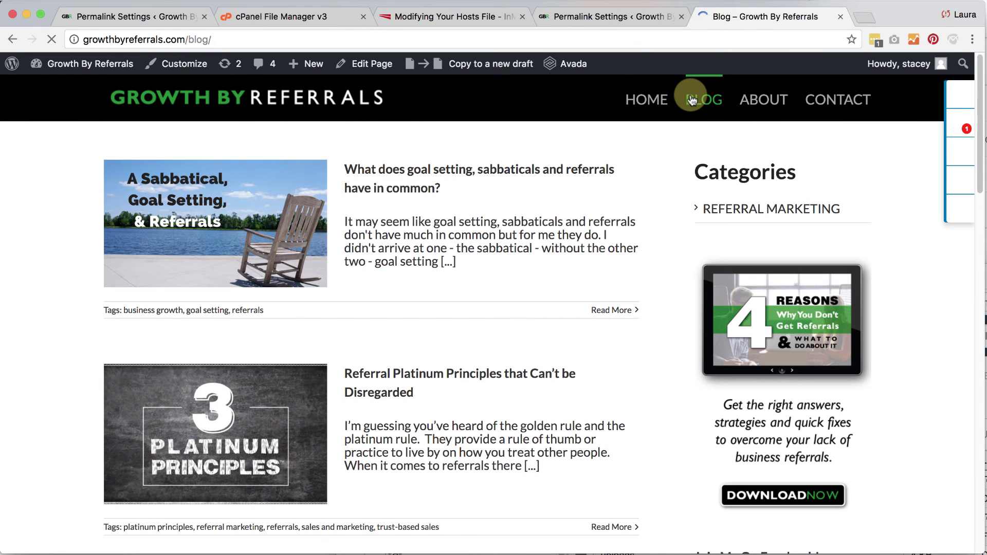
click(756, 103)
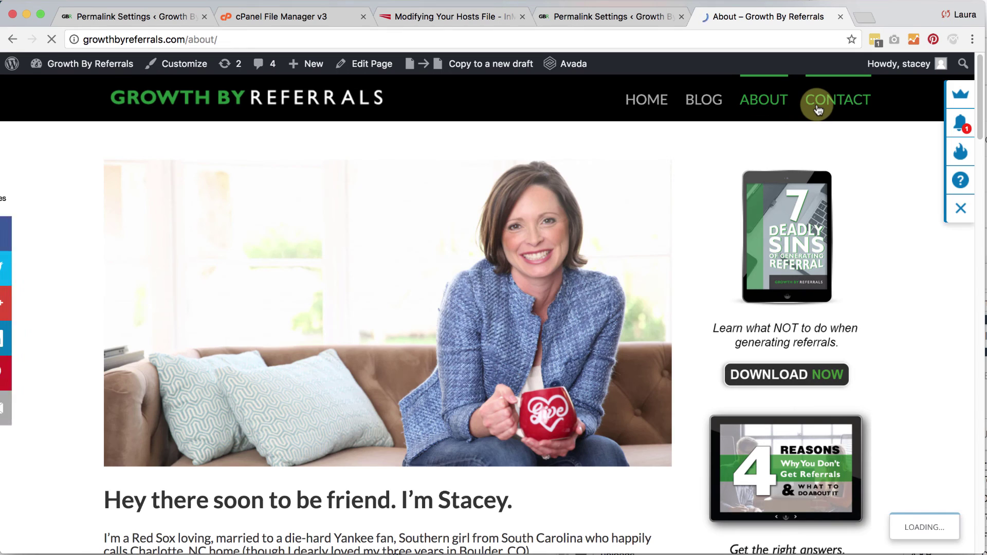
click(819, 110)
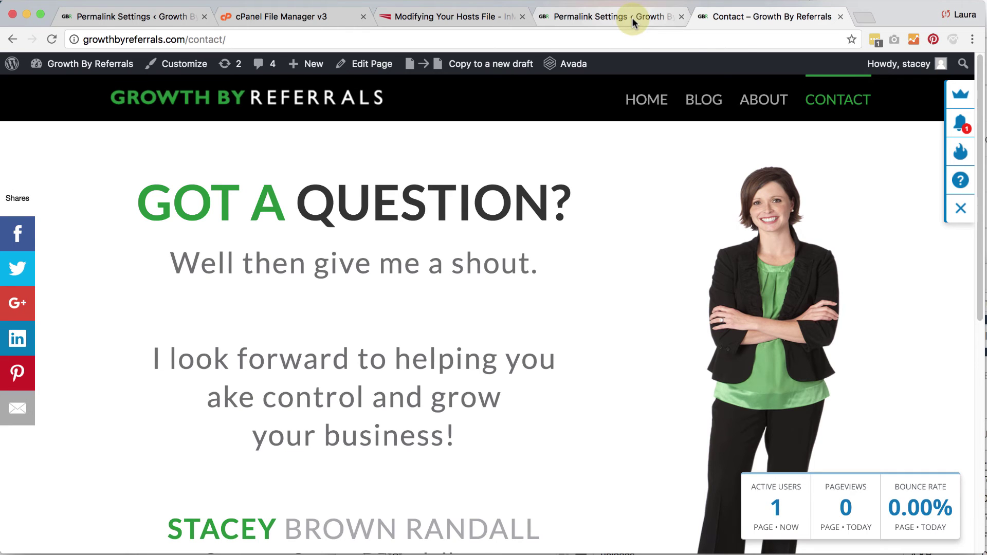
scroll(794, 305, down, 7)
scroll(794, 304, up, 5)
scroll(793, 307, up, 2)
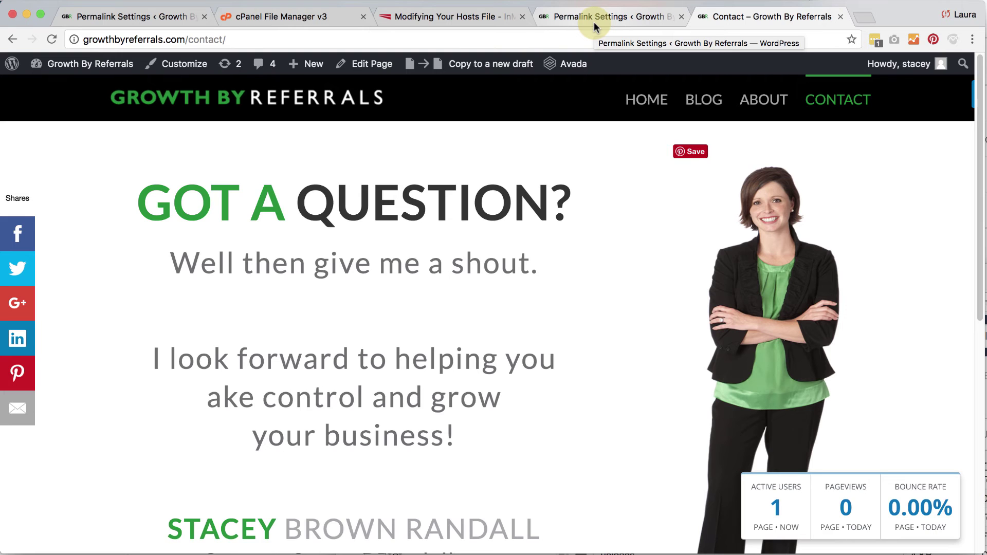
Switch to the text editor, comment out the growthbyreferrals.com entry in /private/etc/hosts with #, and save the file, authorizing with the account password
key(super+Tab)
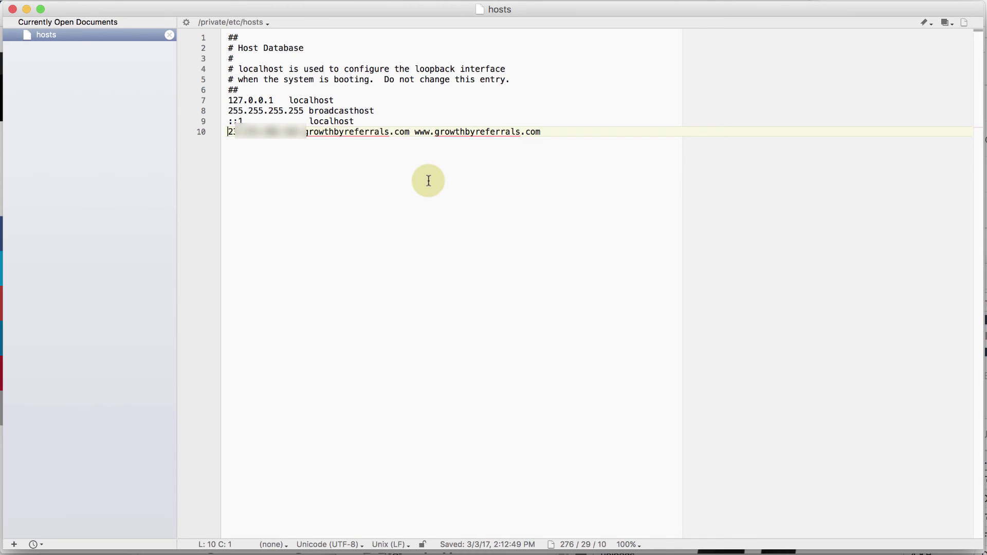
text(#)
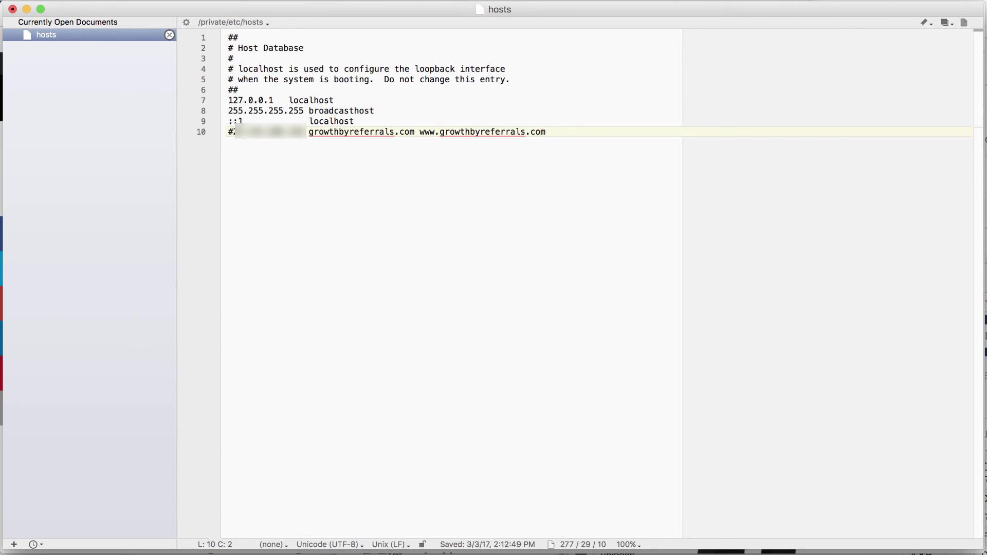
key(super+s)
text(••••••••)
key(Return)
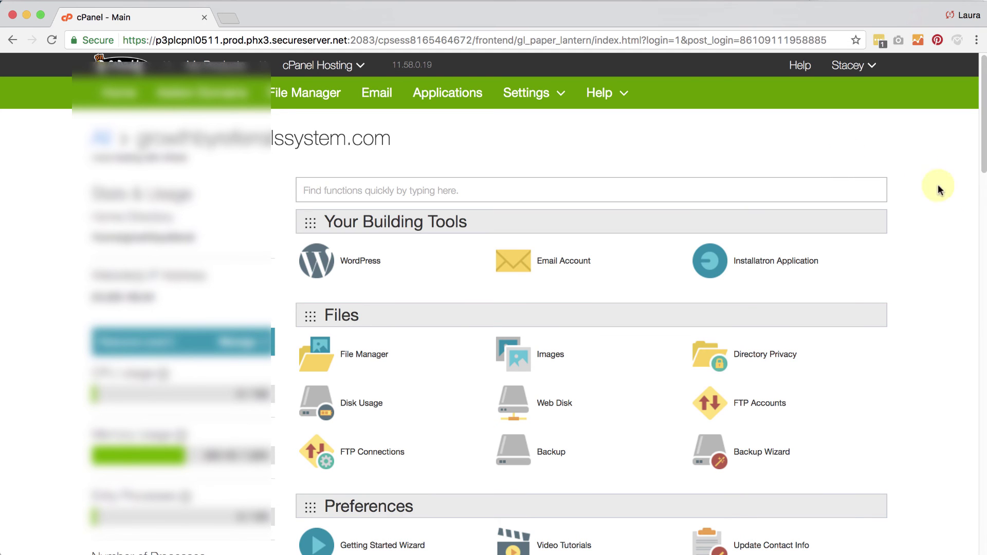
Look through the hosting cPanel's sections and open the DNS Manager from the Domains section
scroll(941, 247, down, 3)
scroll(943, 251, down, 2)
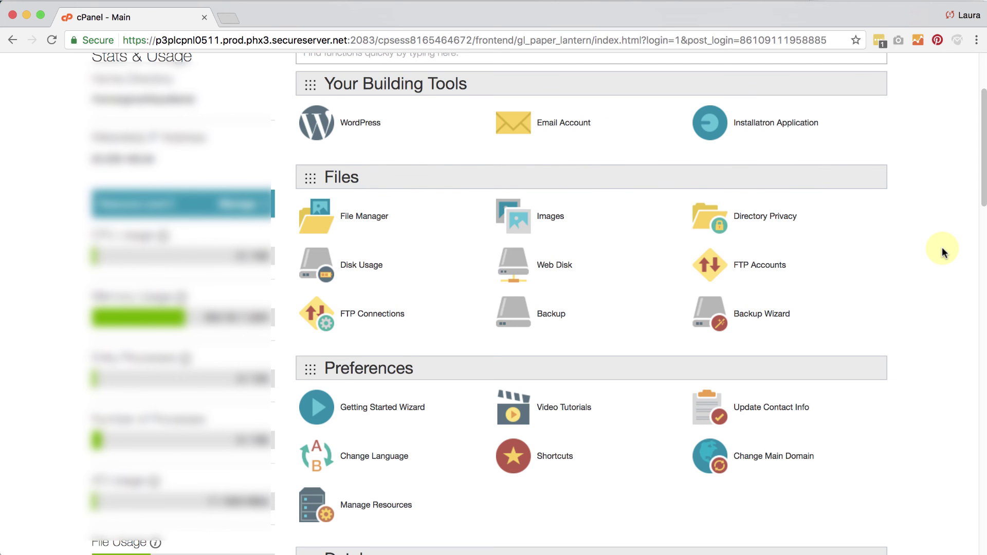
scroll(943, 250, down, 6)
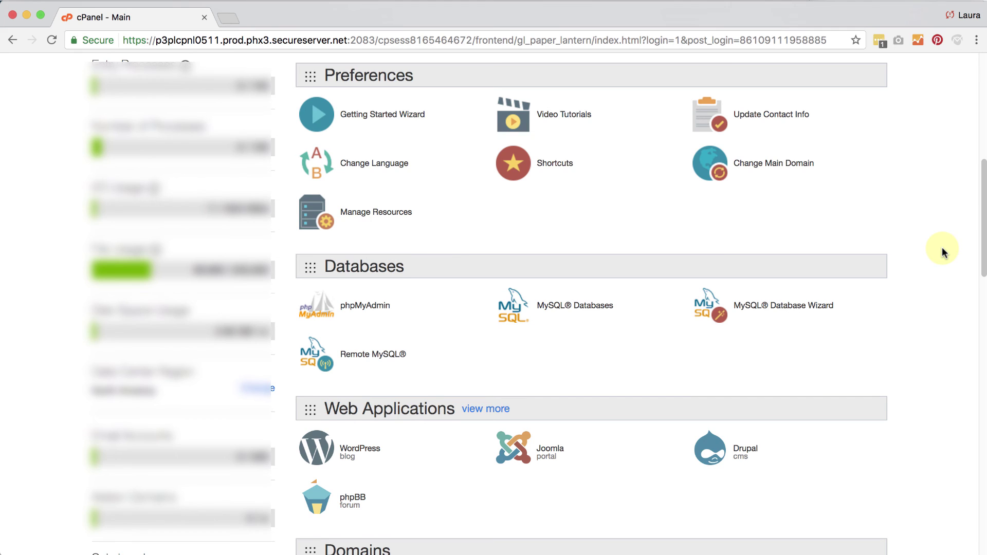
scroll(941, 246, up, 3)
scroll(942, 247, down, 9)
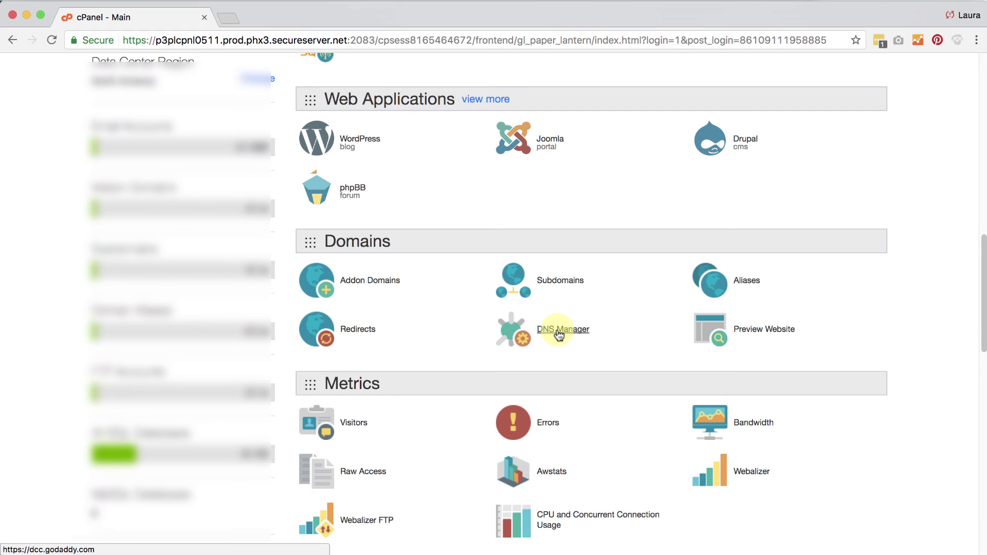
click(559, 331)
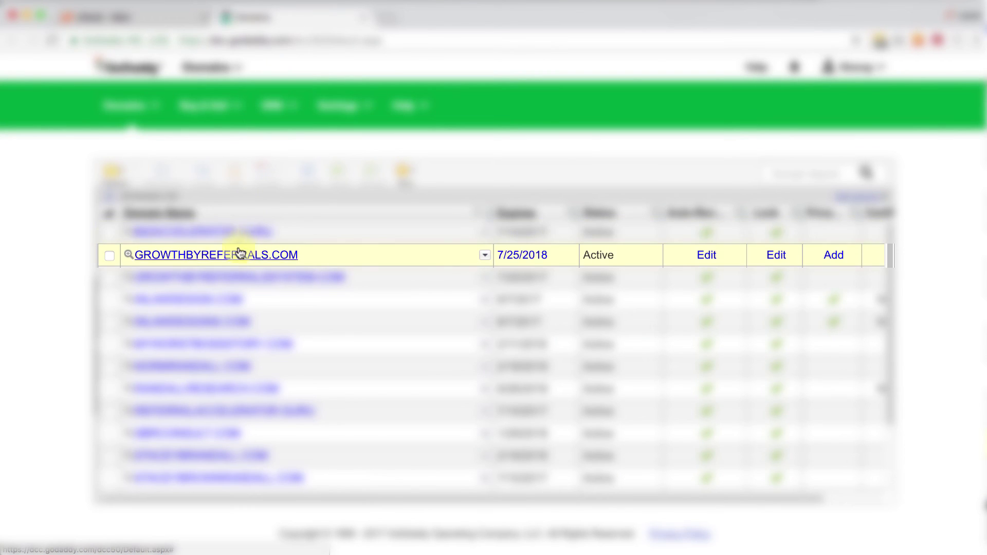
Open the domain details for GROWTHBYREFERRALS.COM and display the A (Host) records in its DNS zone file
click(227, 256)
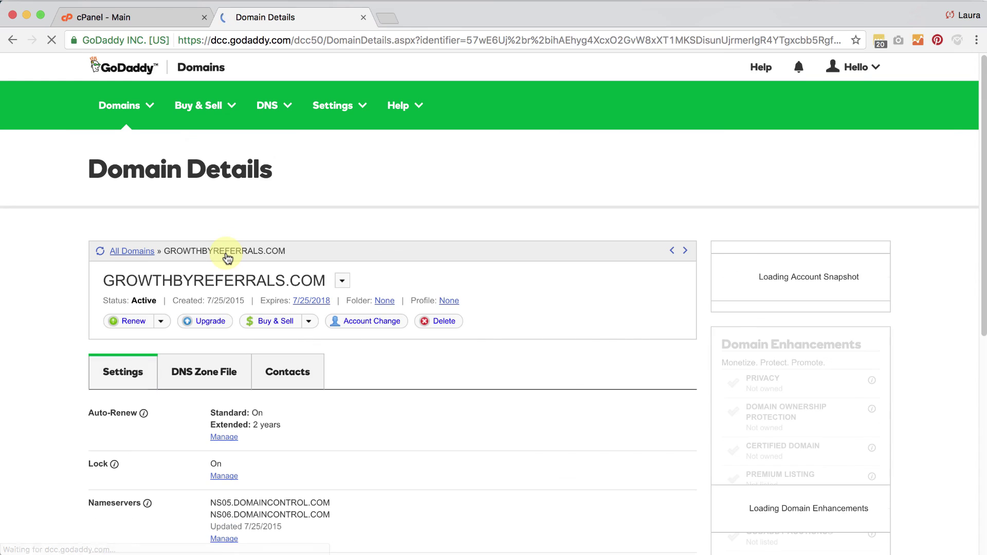
scroll(532, 411, down, 3)
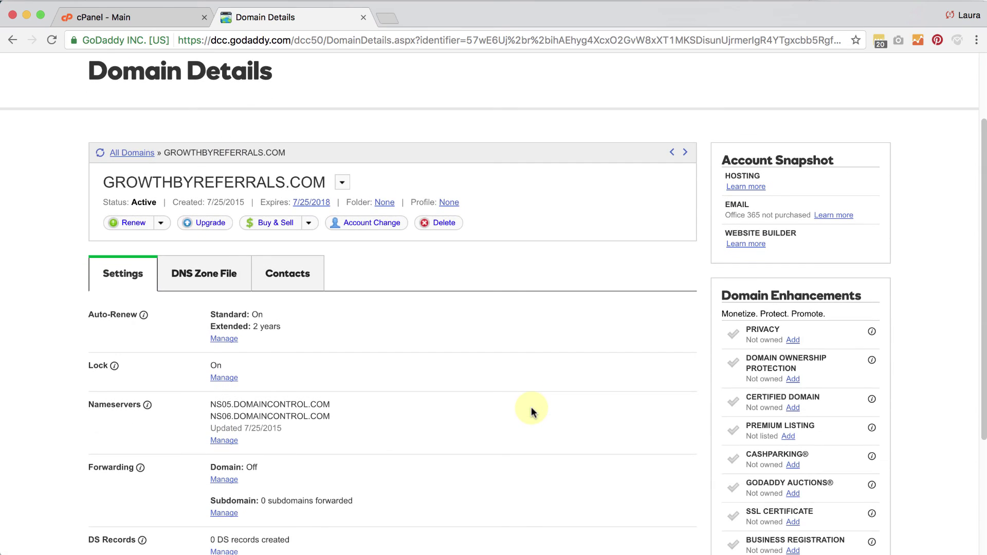
click(206, 278)
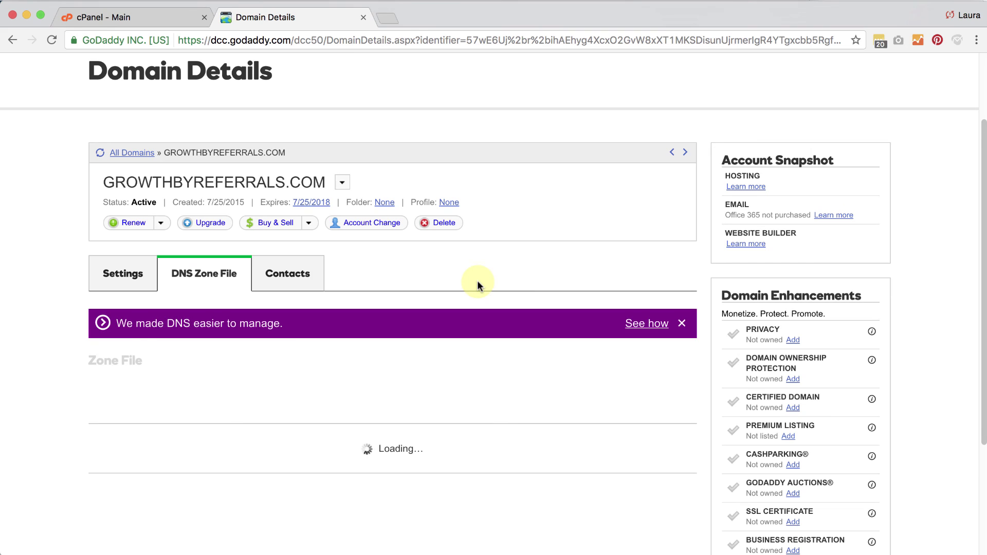
scroll(477, 280, down, 5)
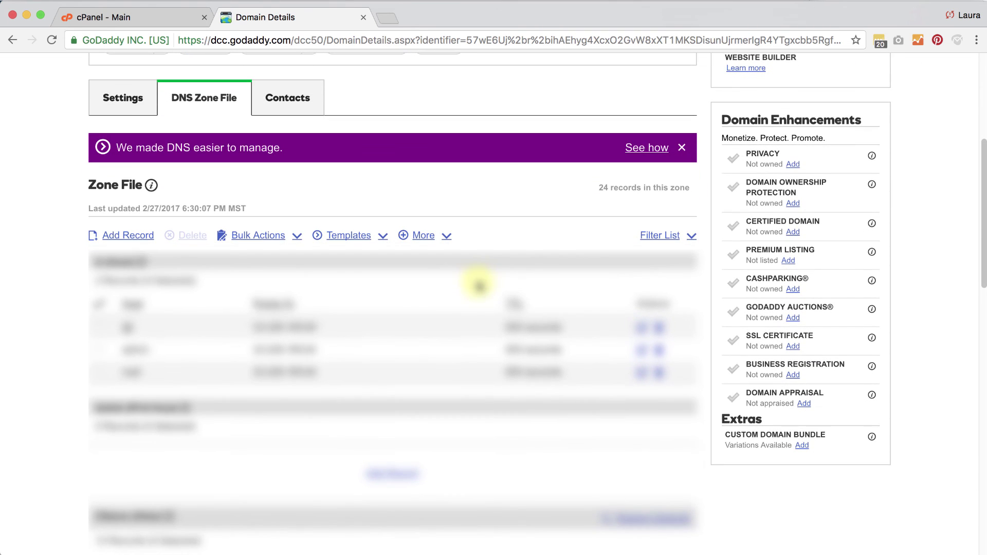
scroll(404, 408, down, 1)
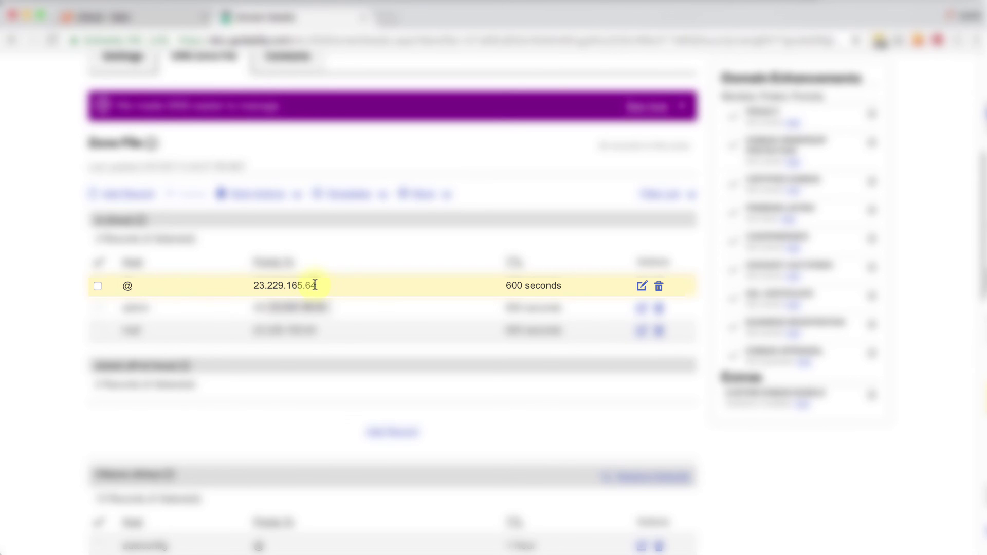
Point the @ A (Host) record to the new hosting's copied IP address and save the zone file changes
click(643, 289)
click(414, 335)
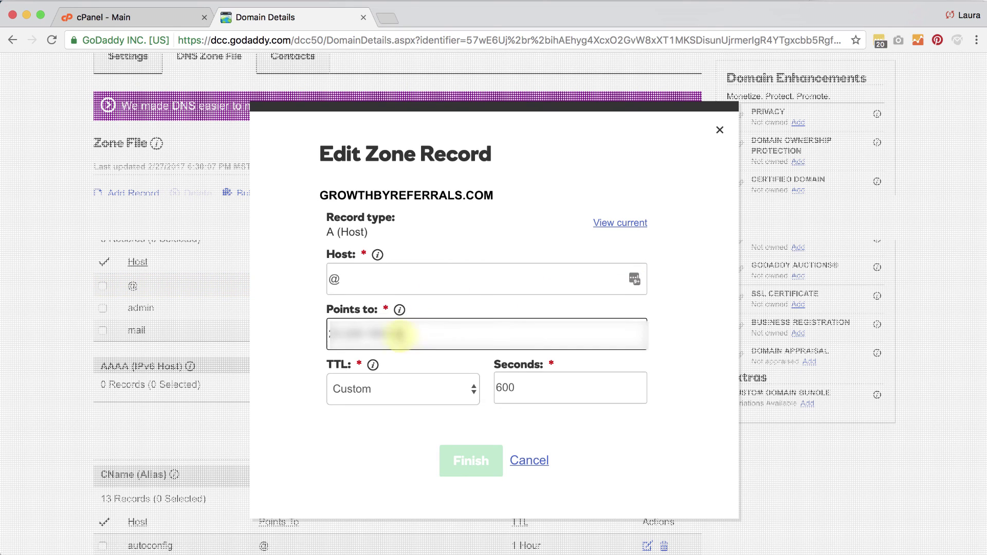
drag(414, 335, 319, 335)
key(super+v)
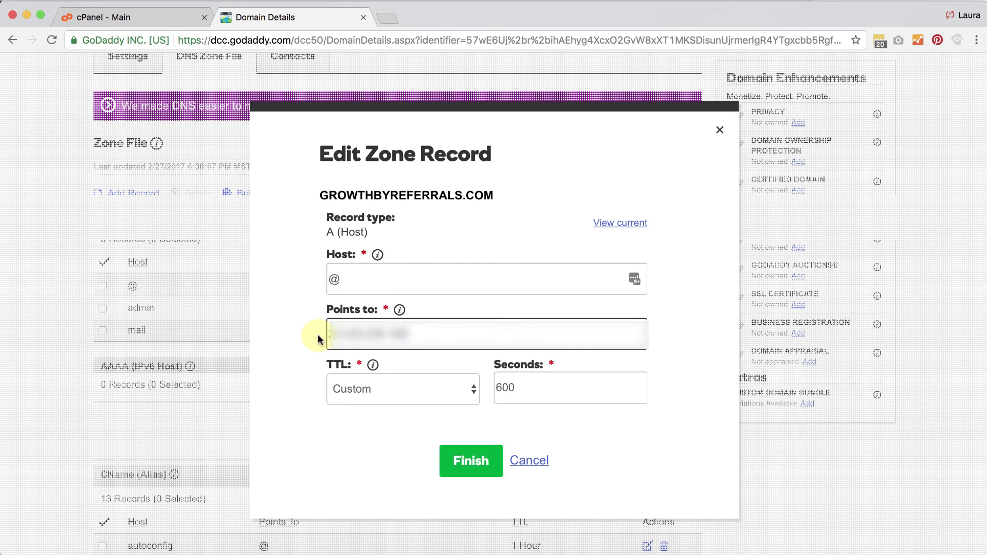
click(482, 468)
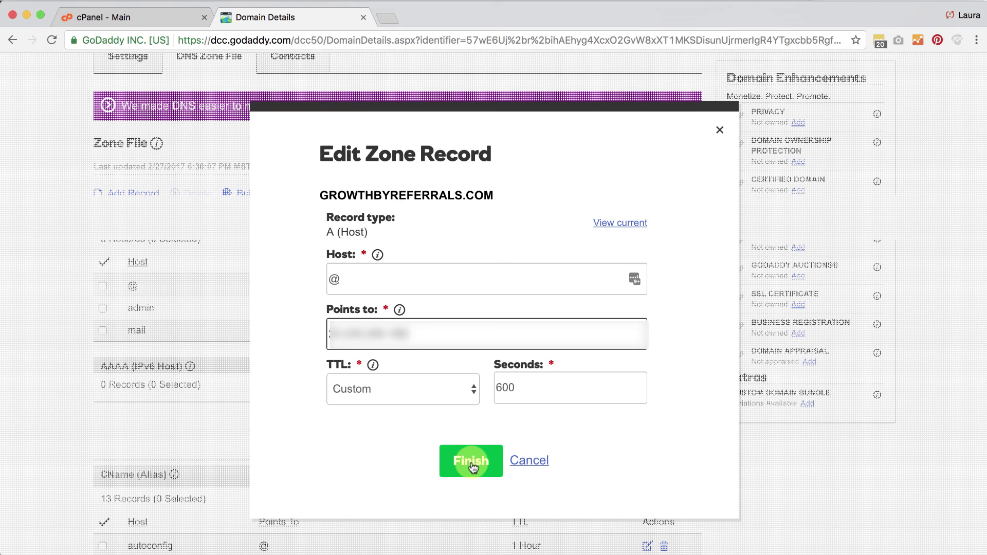
click(471, 461)
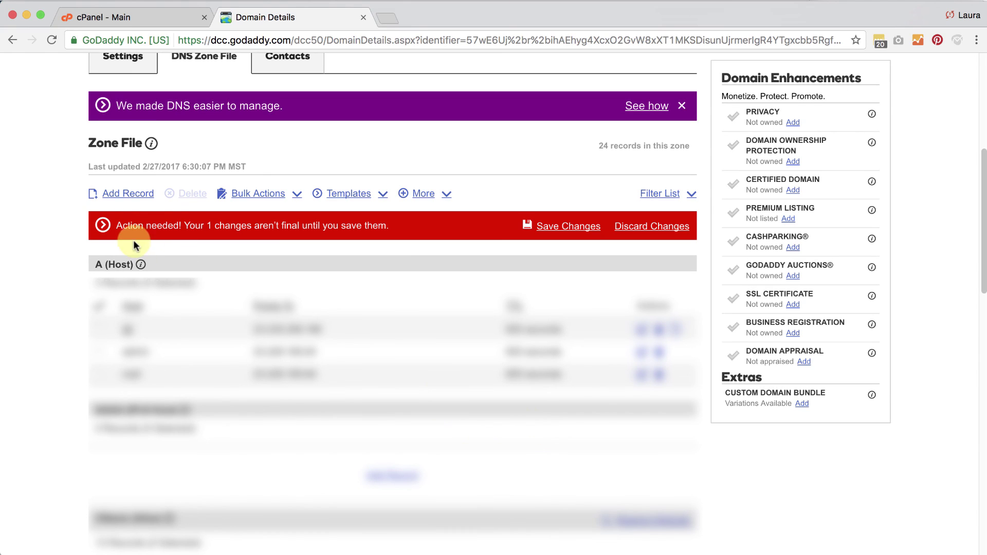
click(548, 229)
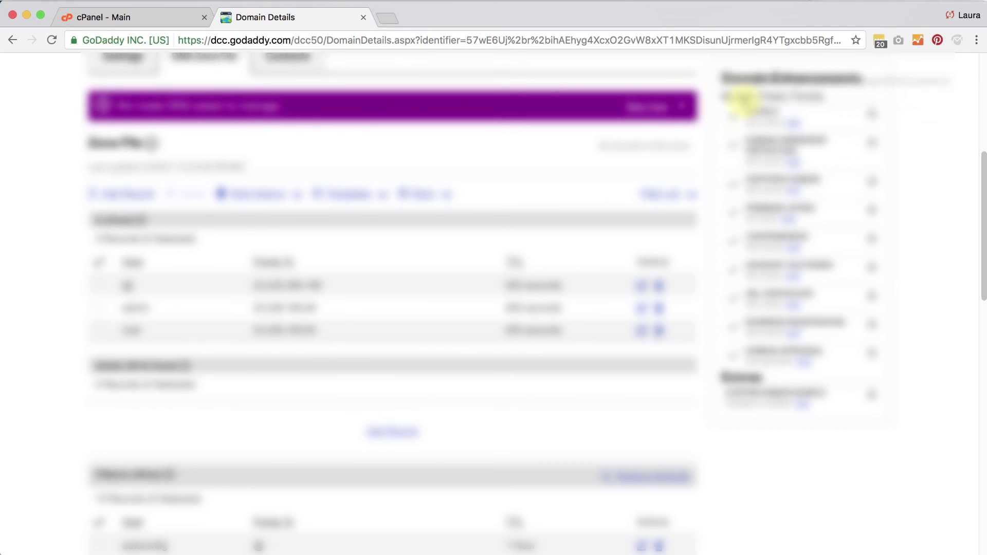
Review the rest of the domain's zone file, from the A and CNAME records through the MX, TXT, SRV and nameserver records
scroll(543, 387, down, 5)
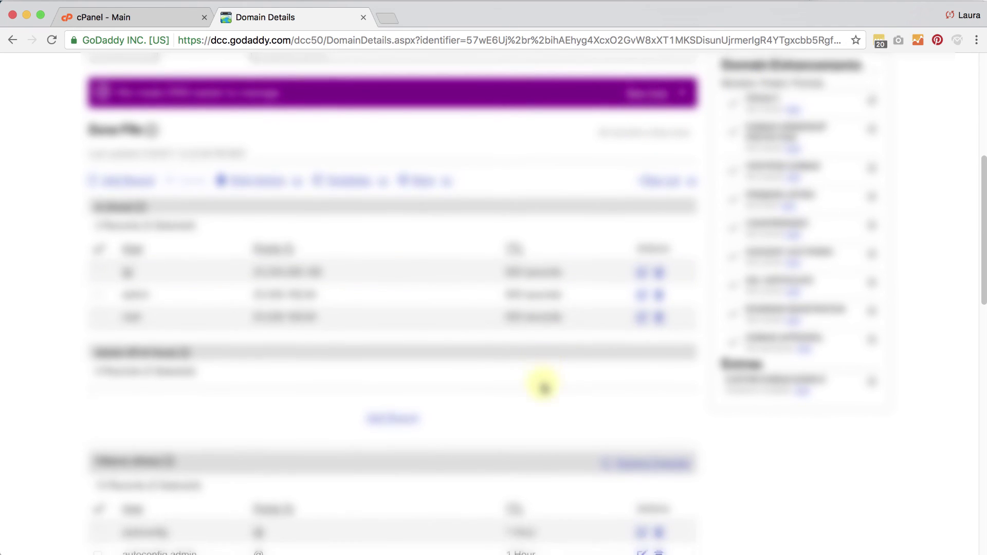
scroll(544, 387, down, 4)
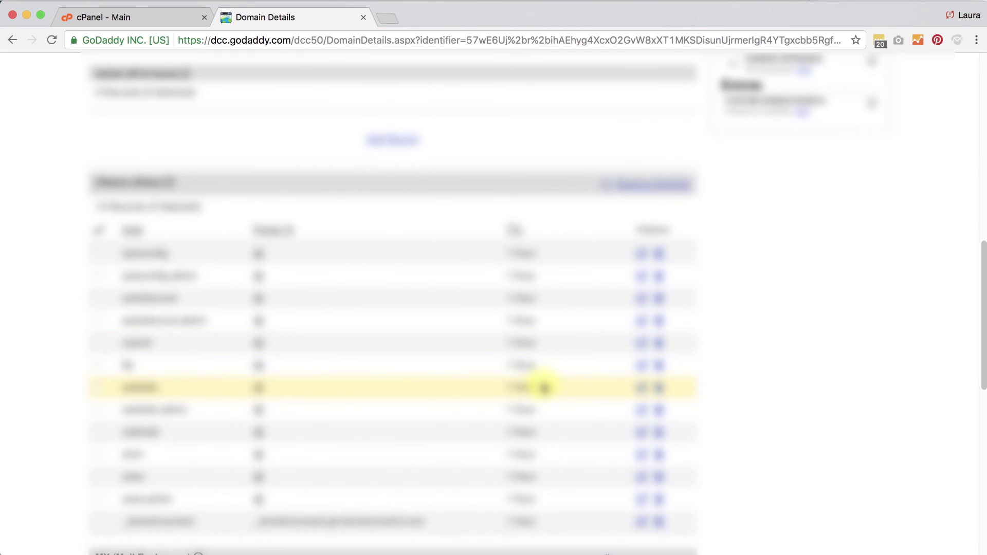
scroll(543, 387, down, 5)
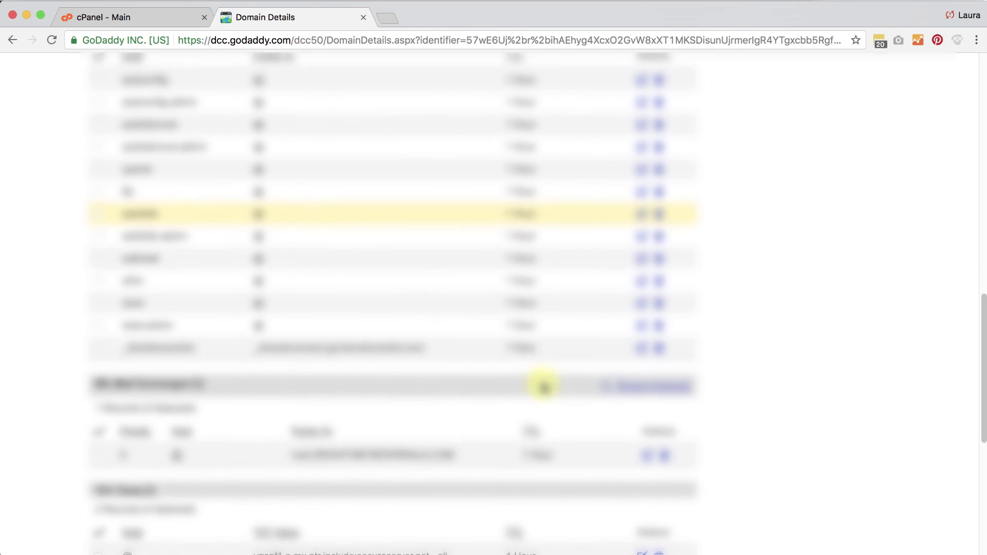
scroll(543, 387, down, 4)
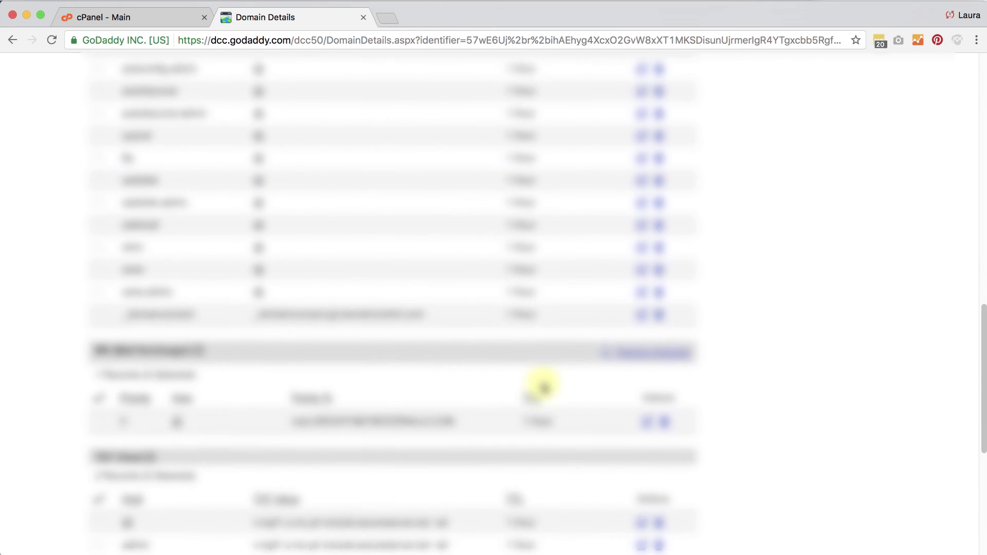
scroll(543, 387, down, 5)
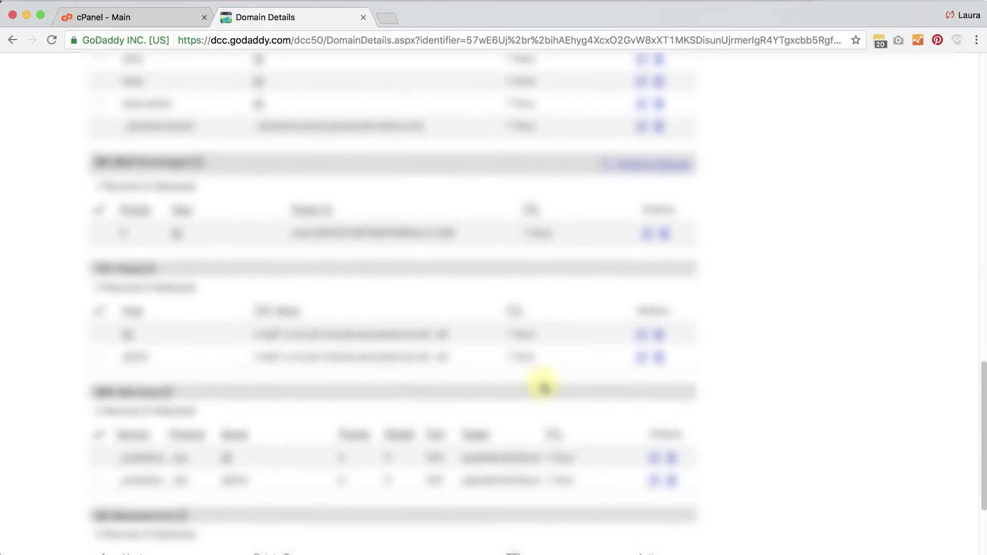
scroll(543, 387, down, 4)
scroll(544, 387, up, 20)
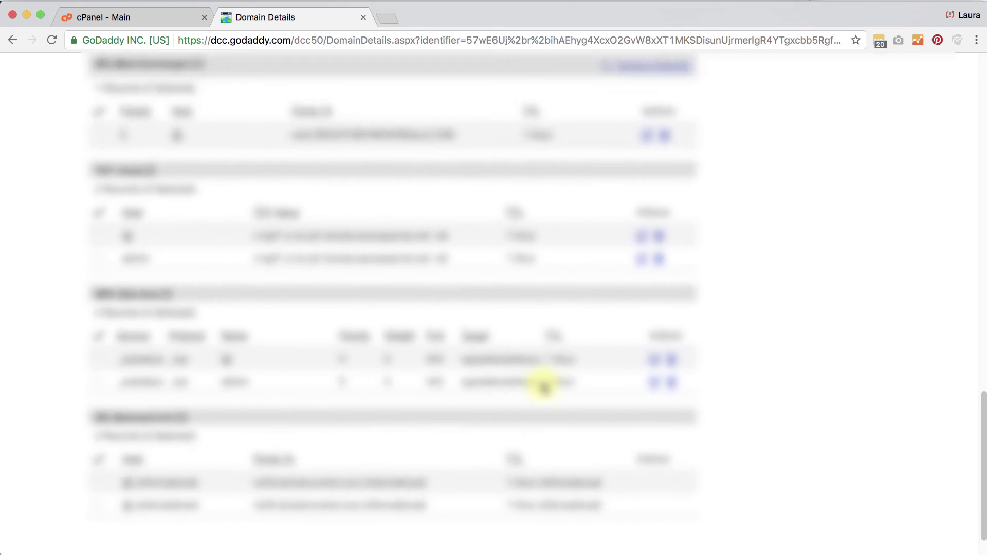
scroll(543, 387, down, 4)
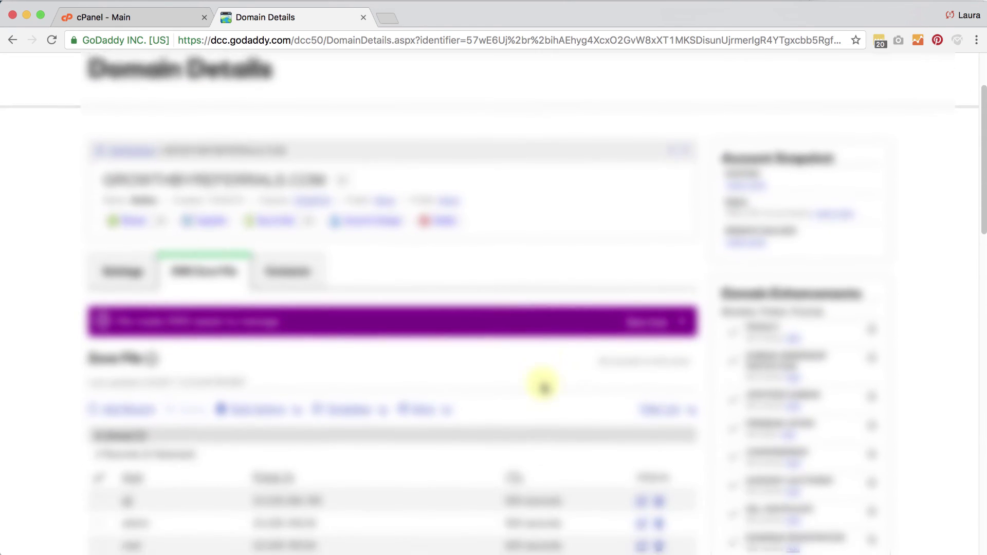